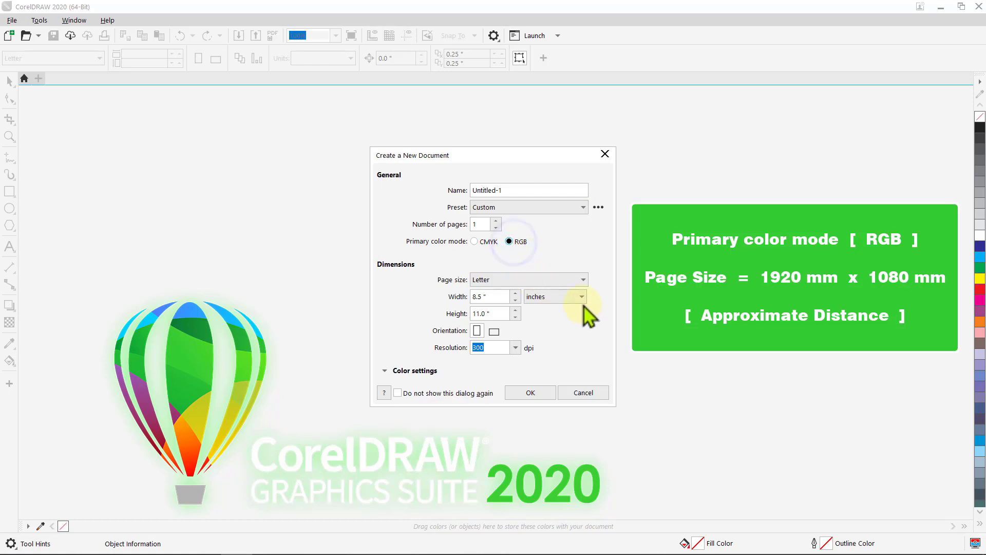
# - Create the new document with millimeters as the unit, 1920 mm wide and 1080 mm high
pyautogui.click(582, 296)
pyautogui.click(554, 318)
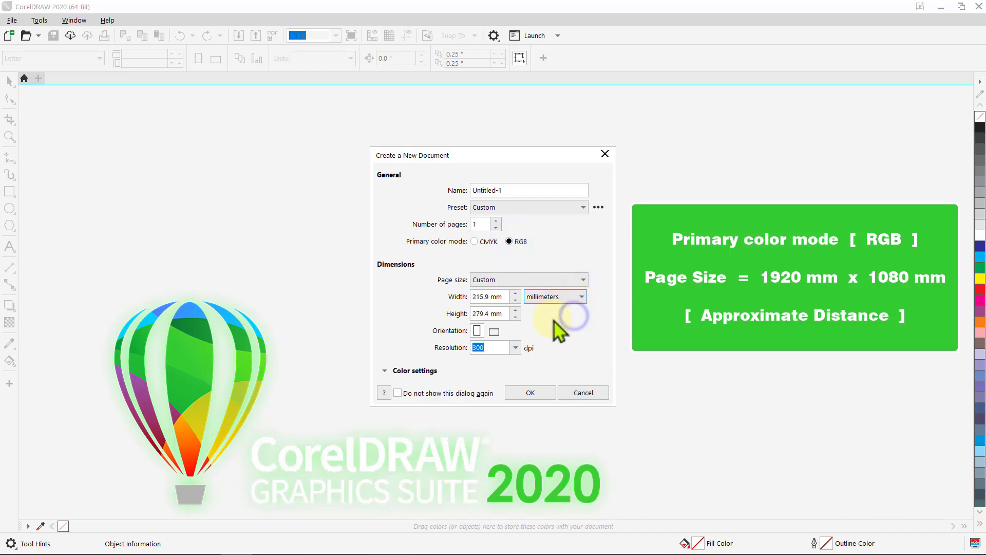
pyautogui.click(509, 298)
pyautogui.write('1920')
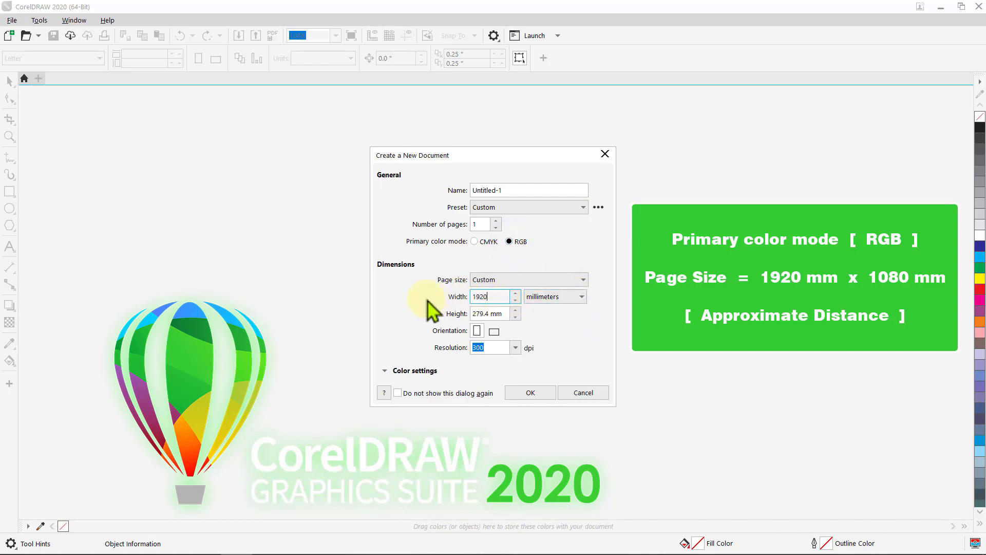
pyautogui.moveTo(506, 313); pyautogui.dragTo(431, 322)
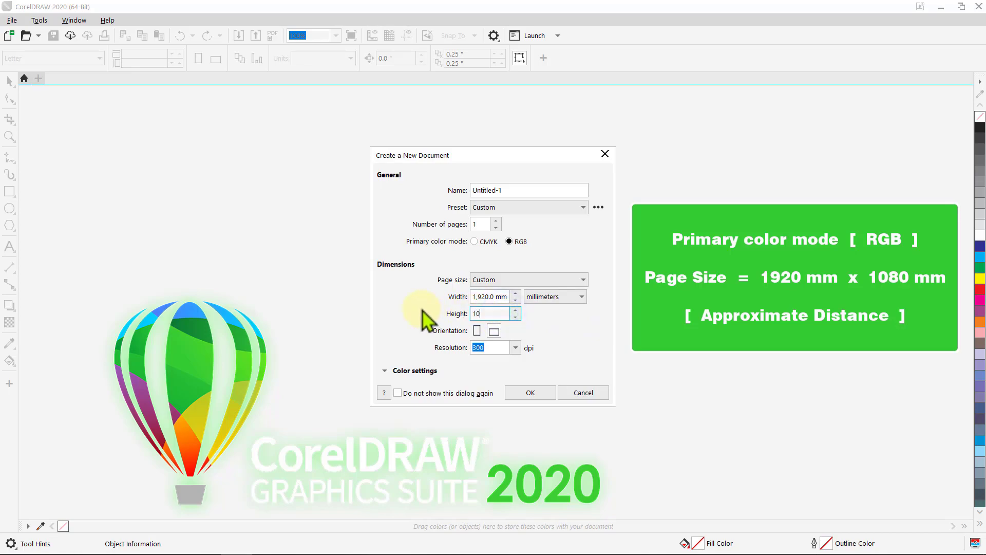
pyautogui.click(527, 394)
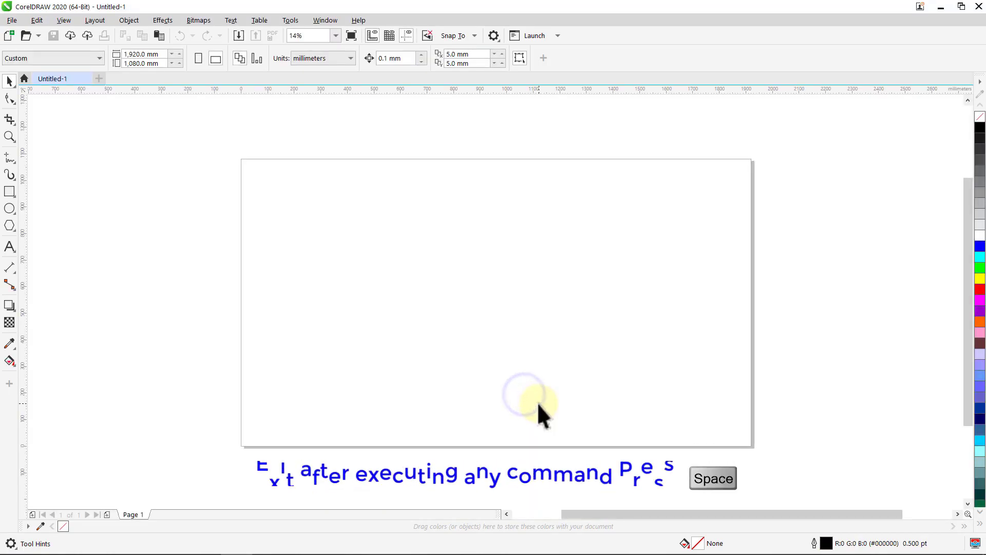
# - Set the default button size of the toolbars to Medium
pyautogui.click(327, 21)
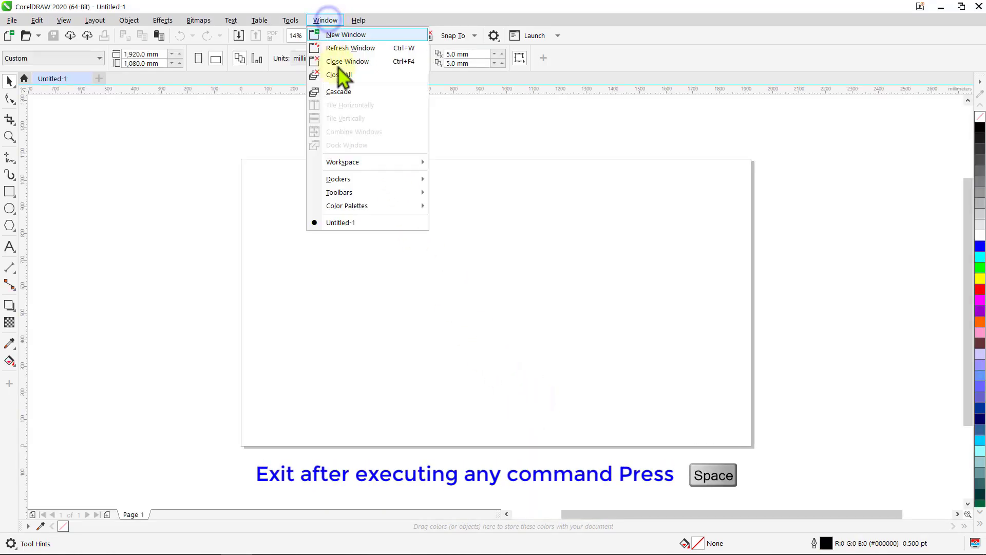
pyautogui.moveTo(355, 195)
pyautogui.moveTo(548, 195)
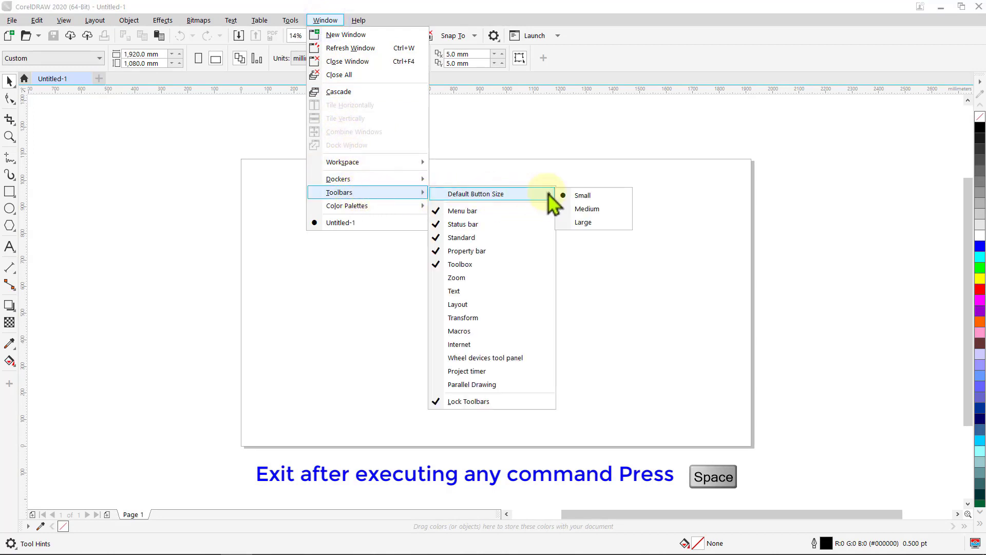
pyautogui.click(615, 209)
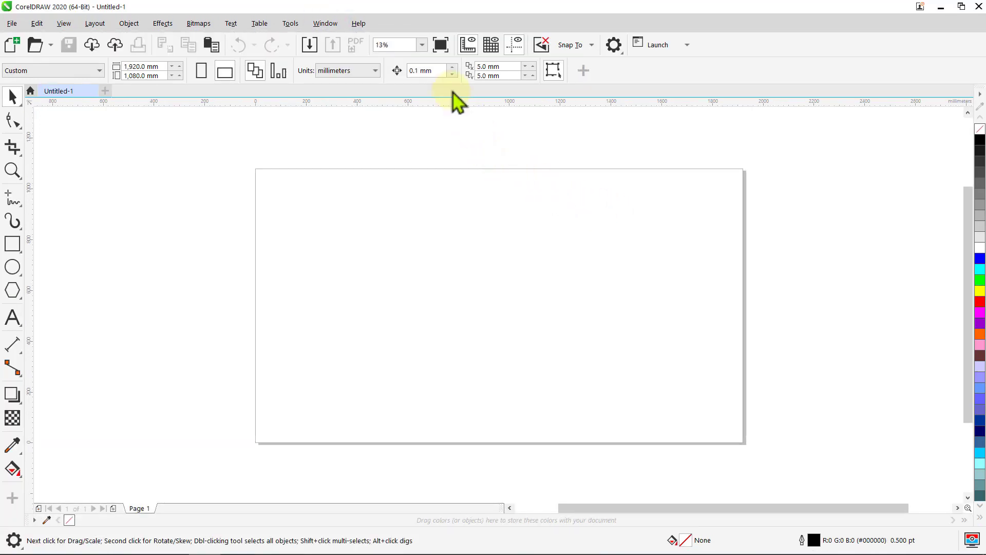
# - Set the document's default outline width for graphic objects to 8.0 pt from the Ellipse tool
pyautogui.click(421, 45)
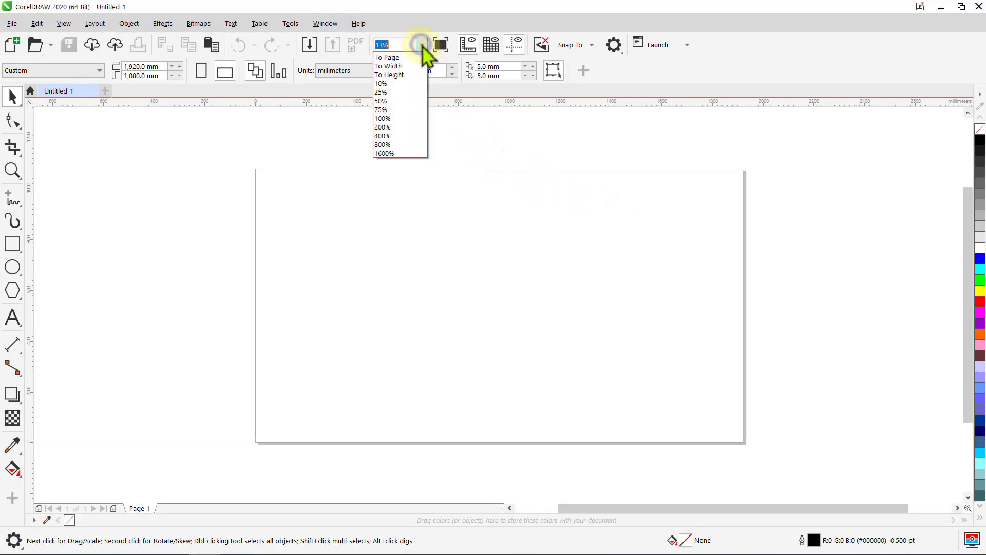
pyautogui.click(400, 92)
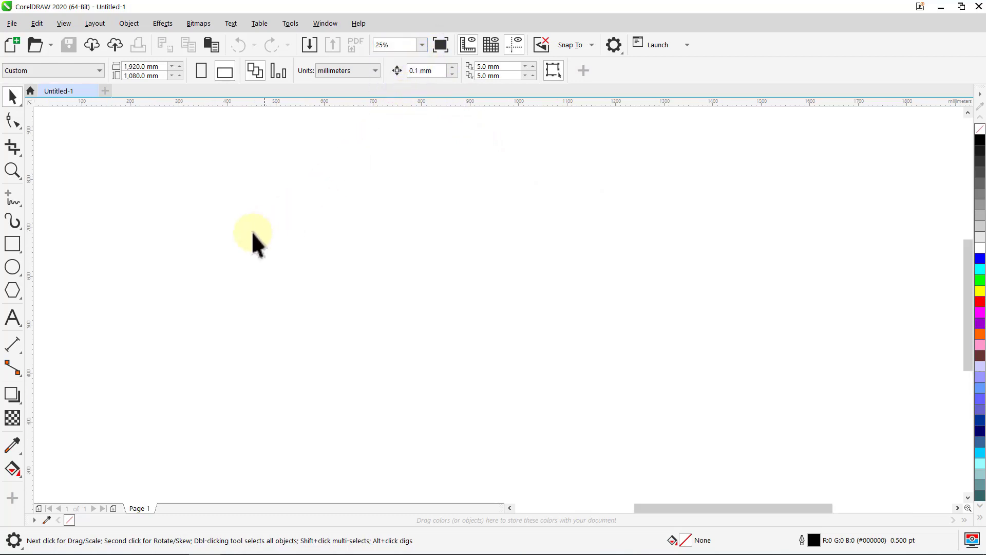
pyautogui.click(13, 266)
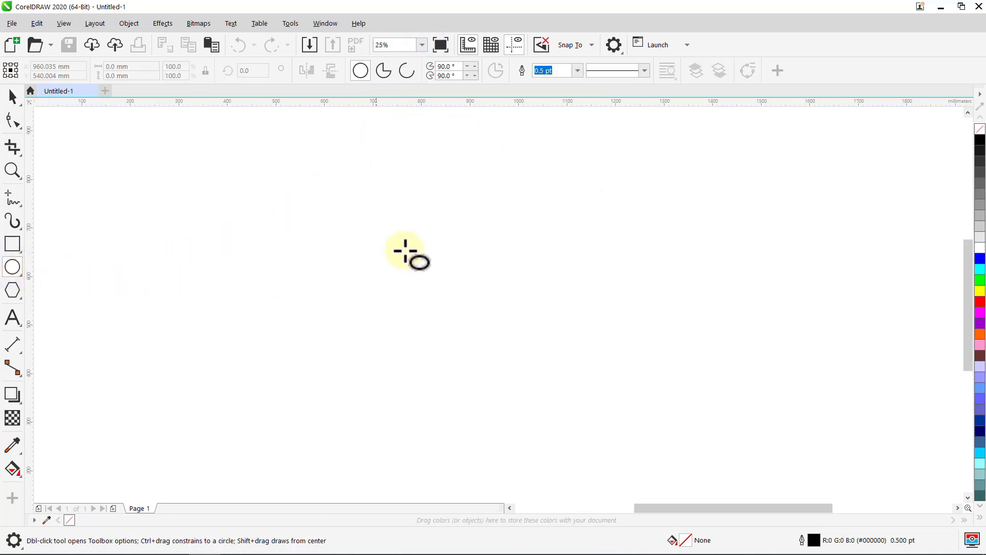
pyautogui.click(578, 71)
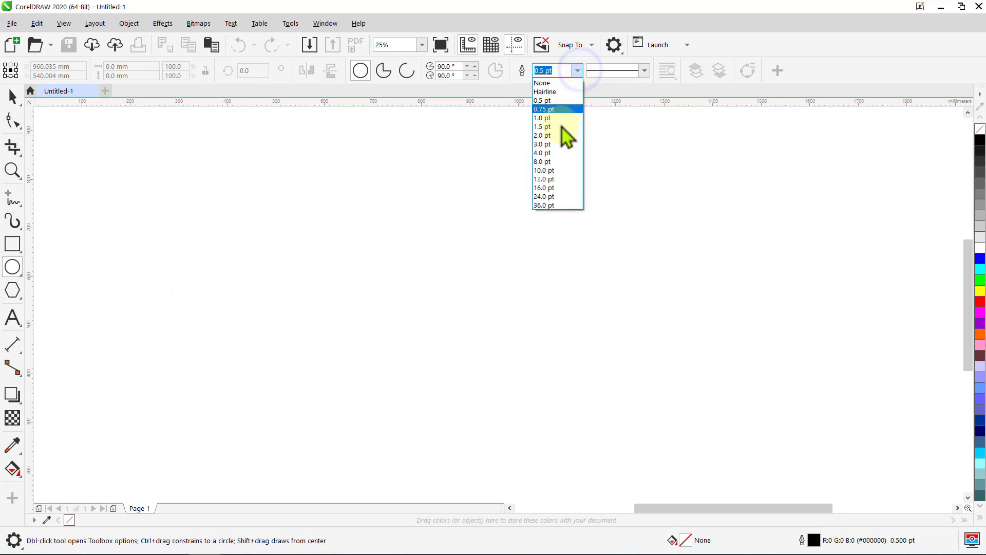
pyautogui.click(565, 161)
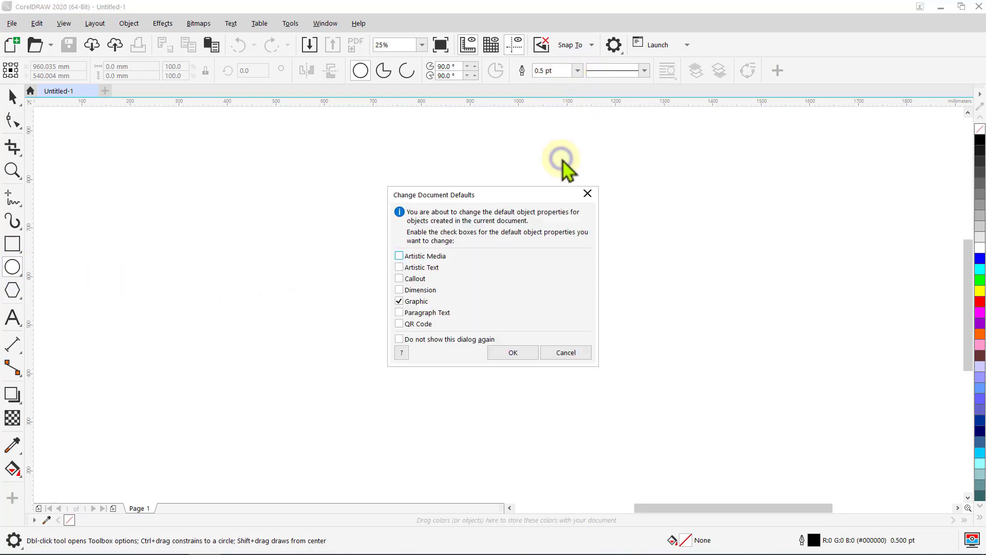
pyautogui.click(511, 354)
# - Draw a circle outward from the page centre and set its diameter to 750 mm with the proportions locked
pyautogui.moveTo(498, 306); pyautogui.dragTo(679, 318)
pyautogui.press('space')
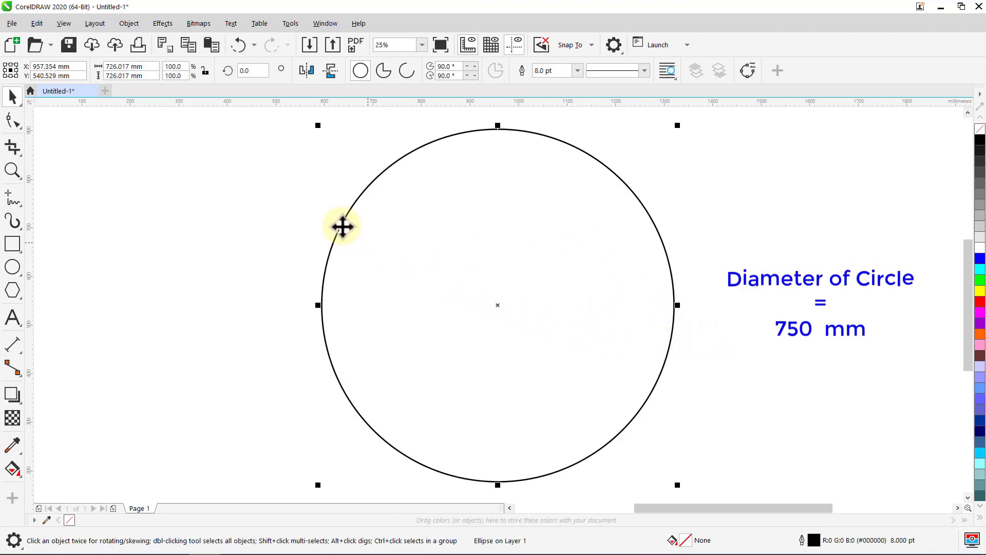
pyautogui.click(205, 70)
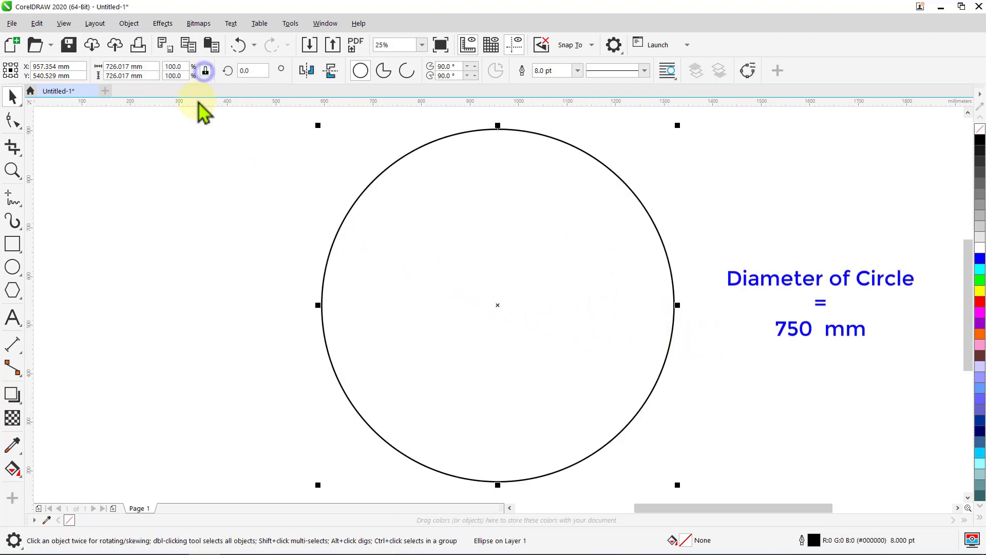
pyautogui.click(132, 75)
pyautogui.write('750')
pyautogui.press('Return')
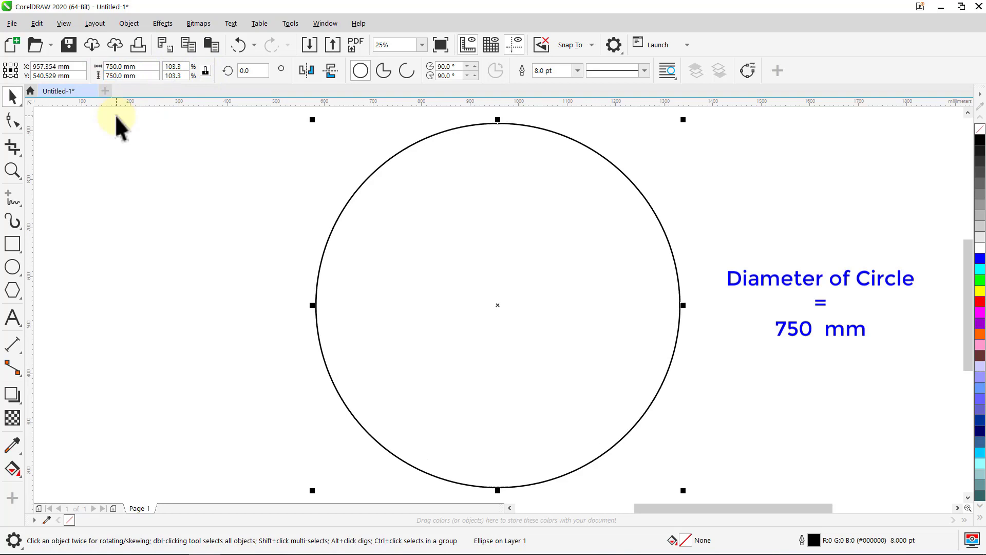
# - Make a smaller concentric copy of the circle and set its diameter to 515 mm
pyautogui.press('shift')
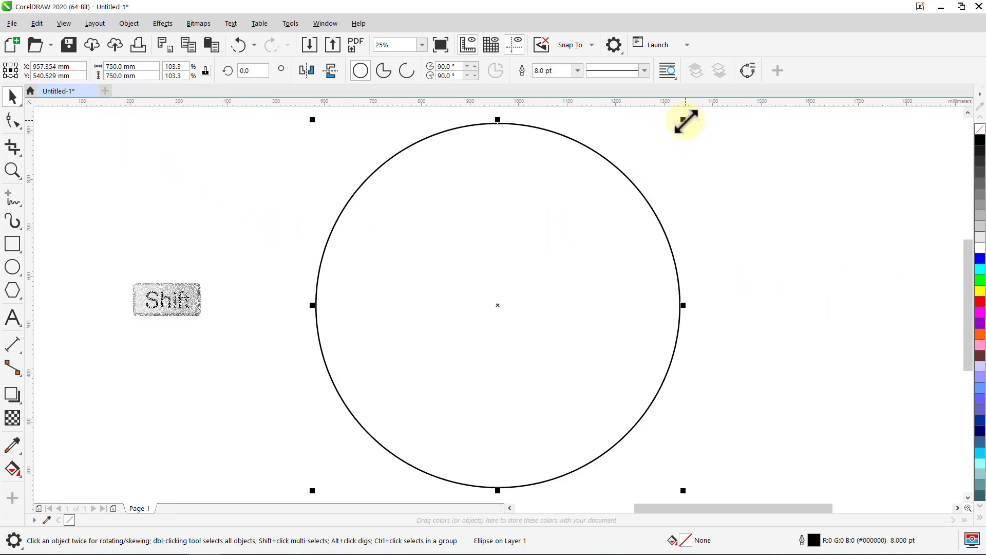
pyautogui.moveTo(684, 120); pyautogui.dragTo(620, 175)
pyautogui.rightClick(620, 174)
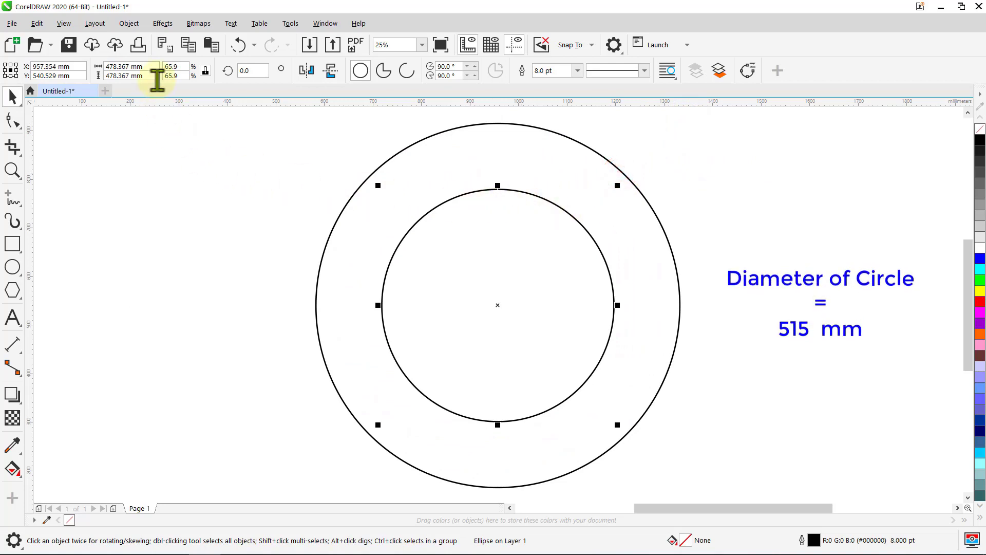
pyautogui.moveTo(154, 75); pyautogui.dragTo(106, 121)
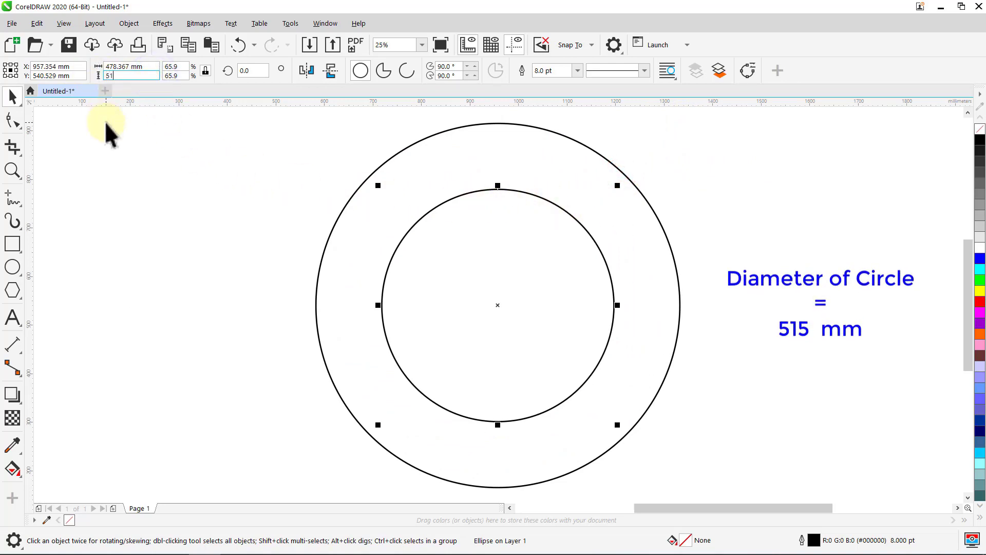
pyautogui.press('Return')
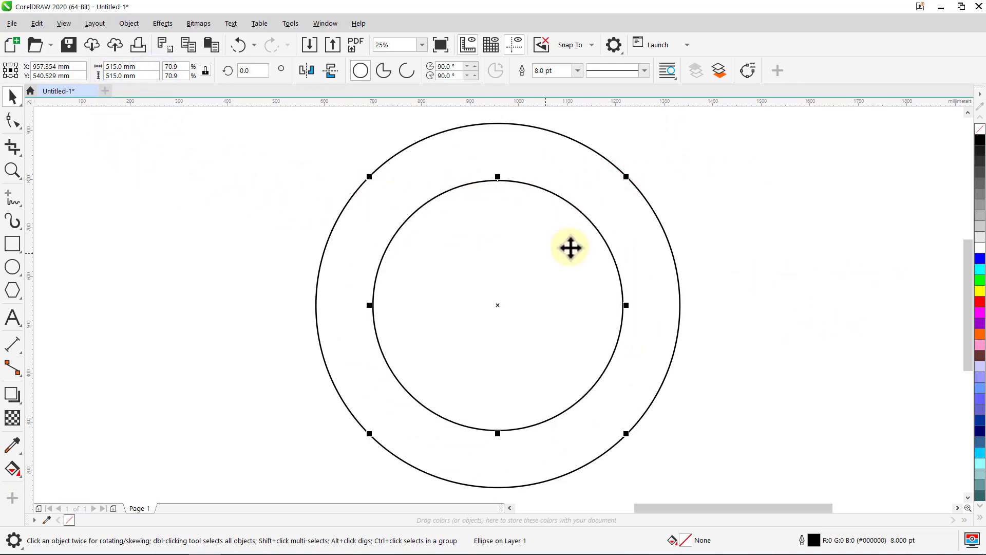
# - Make a concentric copy inside the 515 mm circle and set its diameter to 280 mm
pyautogui.moveTo(626, 177); pyautogui.dragTo(583, 207)
pyautogui.rightClick(583, 207)
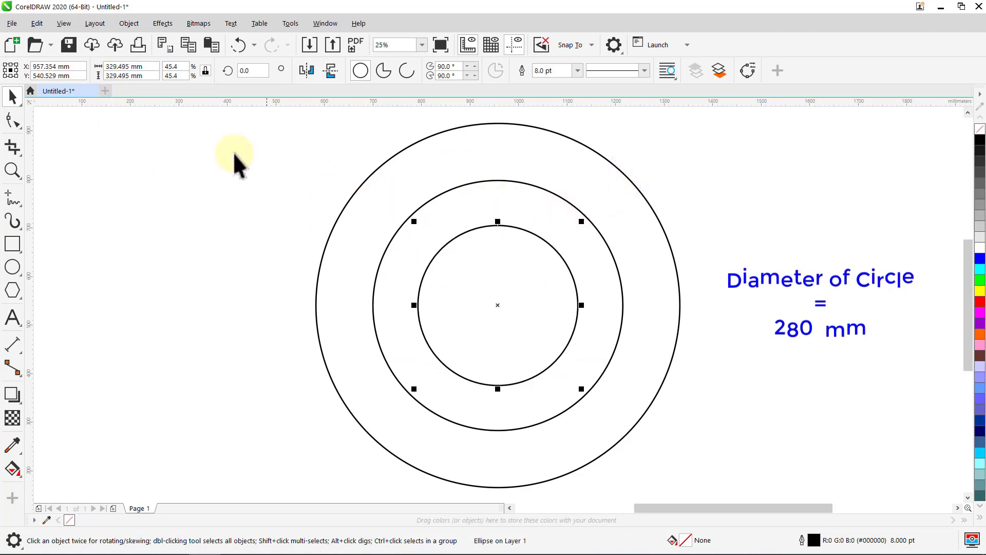
pyautogui.moveTo(147, 75); pyautogui.dragTo(106, 76)
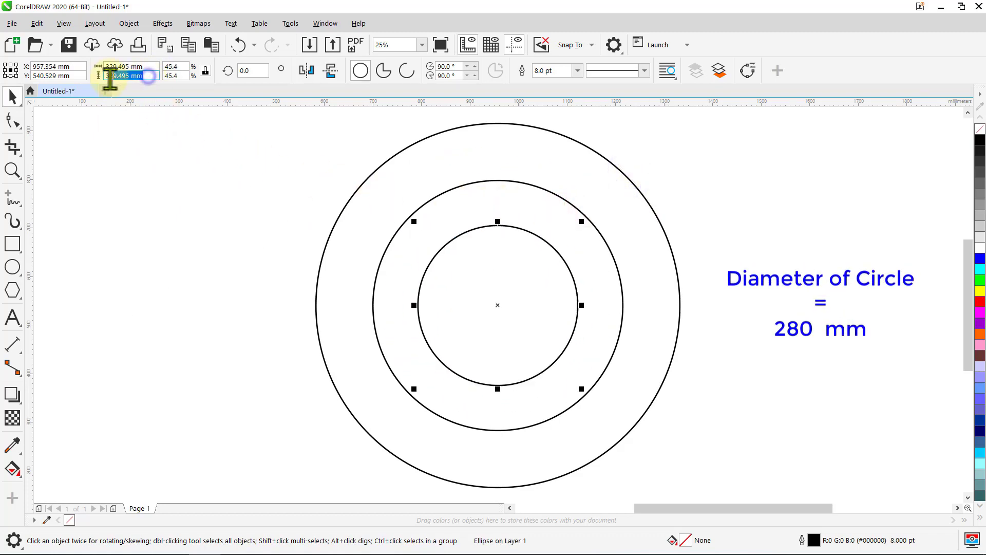
pyautogui.write('280')
pyautogui.press('Return')
pyautogui.click(109, 122)
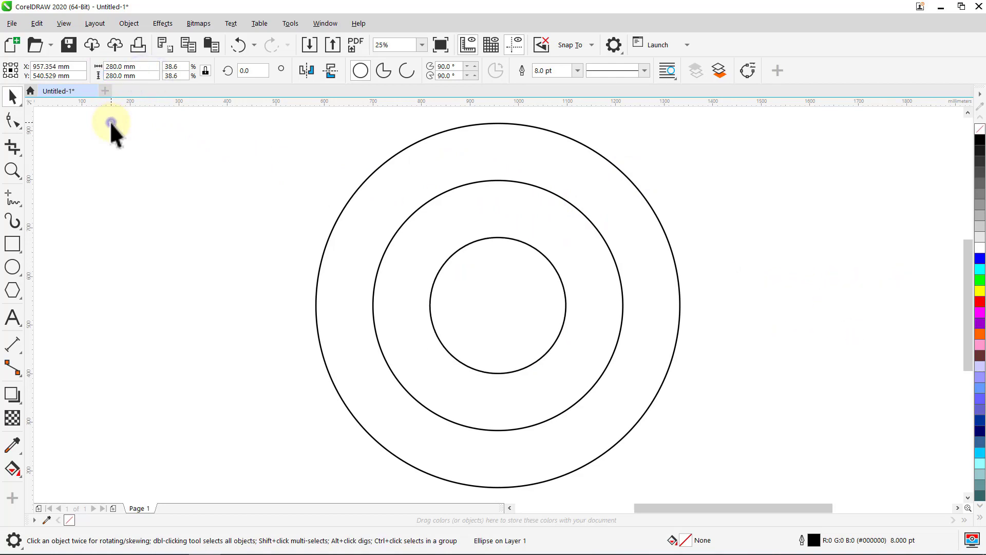
# - Draw a vertical 2-Point Line about 392 mm long from the circles' centre up to just above the outer circle
pyautogui.click(12, 199)
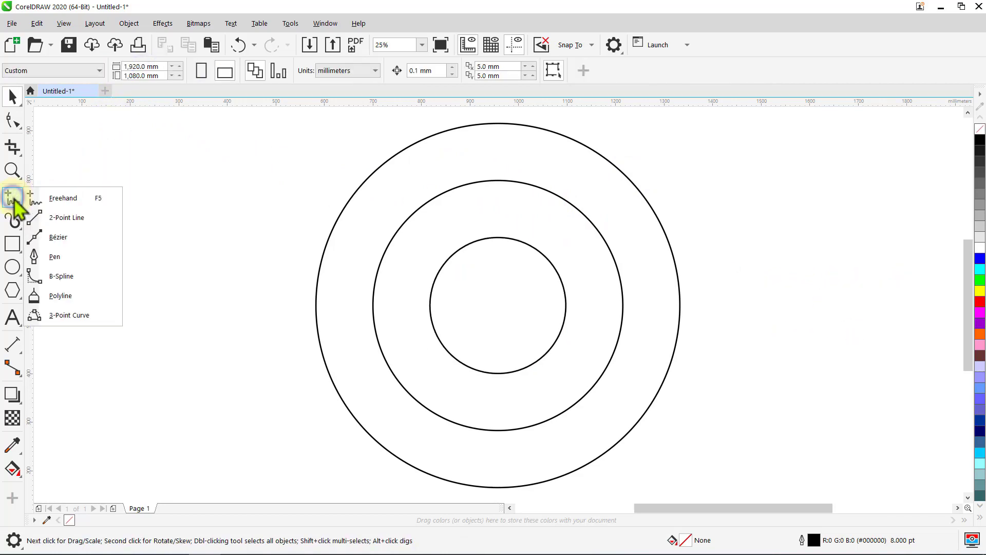
pyautogui.click(57, 218)
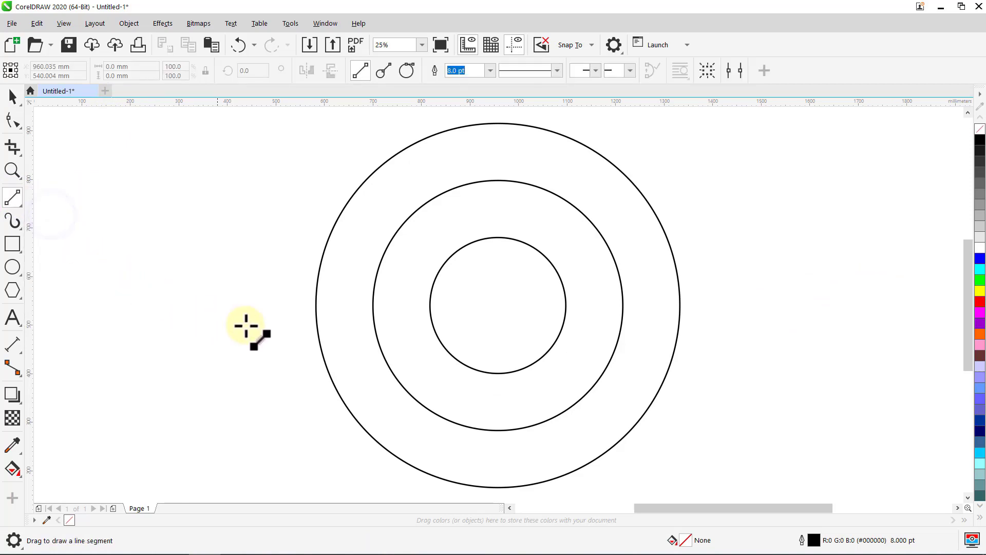
pyautogui.moveTo(499, 307); pyautogui.dragTo(498, 116)
pyautogui.press('space')
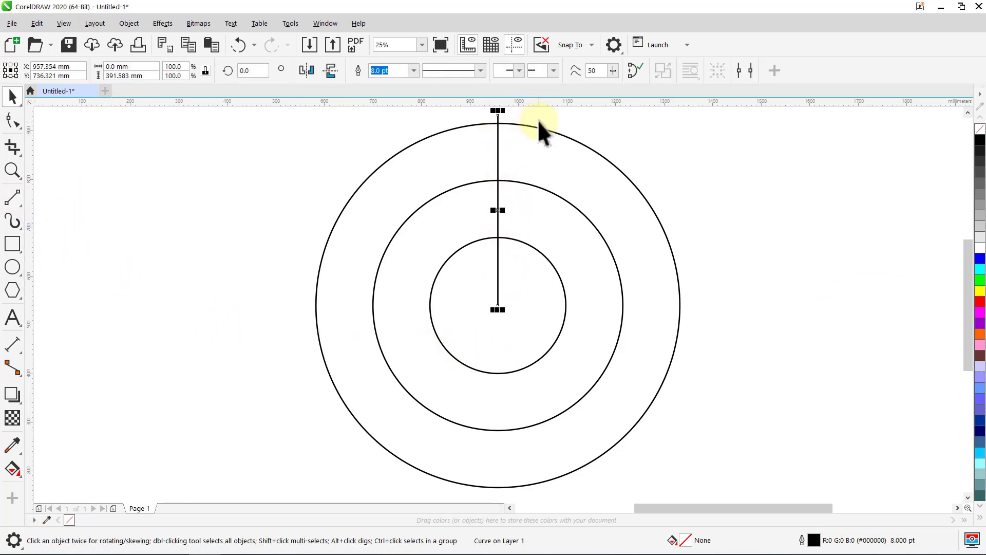
pyautogui.click(537, 119)
# - Align the top of the 515 mm circle with the top of the 750 mm circle
pyautogui.click(586, 219)
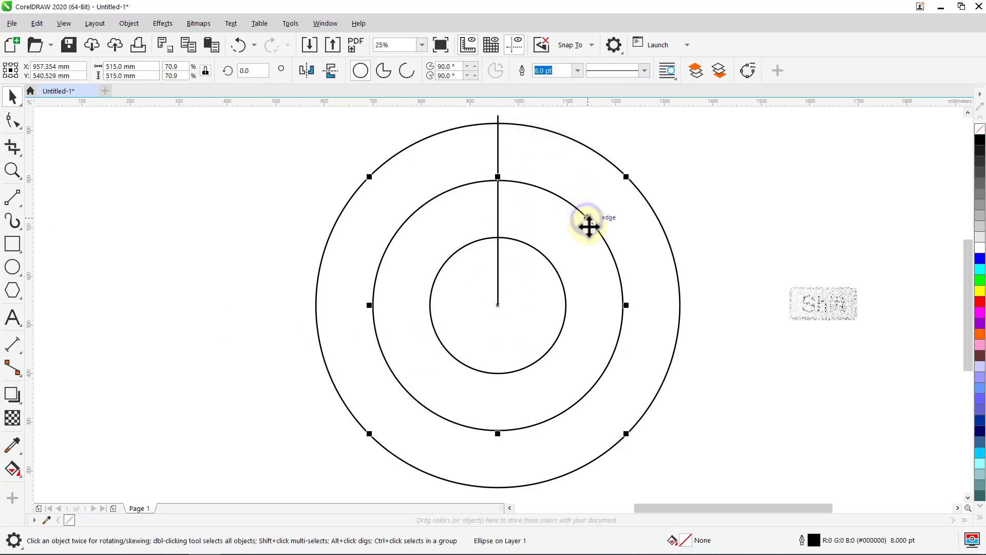
pyautogui.keyDown('shift'); pyautogui.click(670, 245); pyautogui.keyUp('shift')
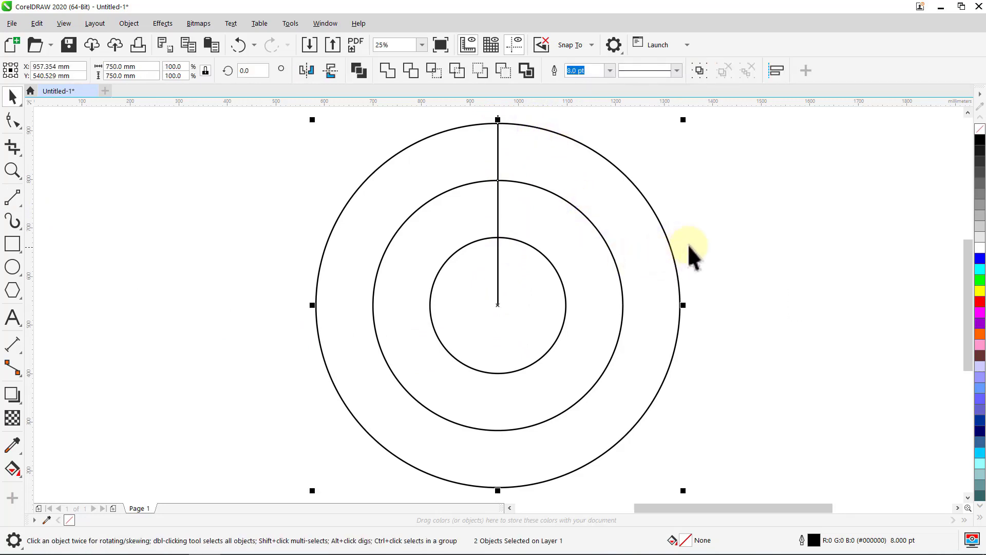
pyautogui.click(776, 71)
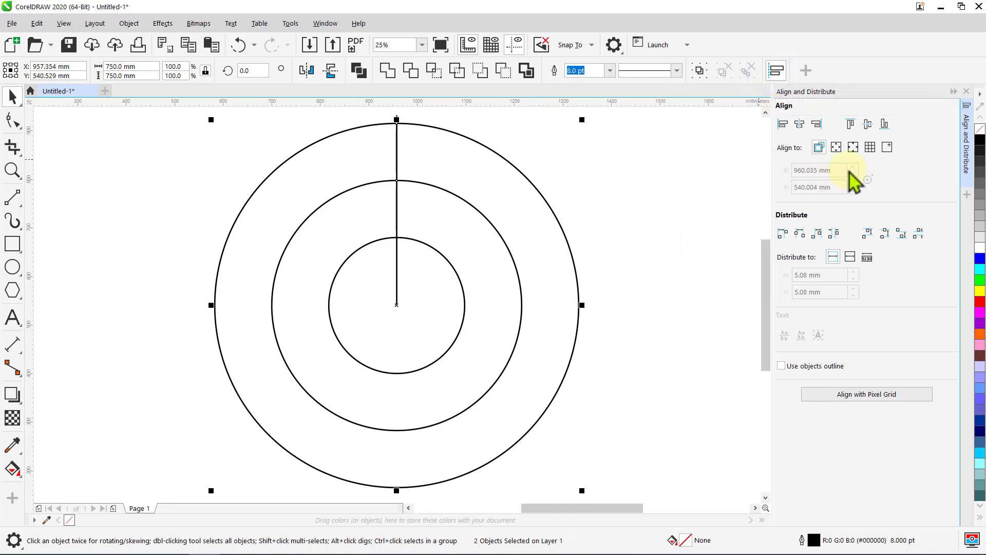
pyautogui.click(851, 124)
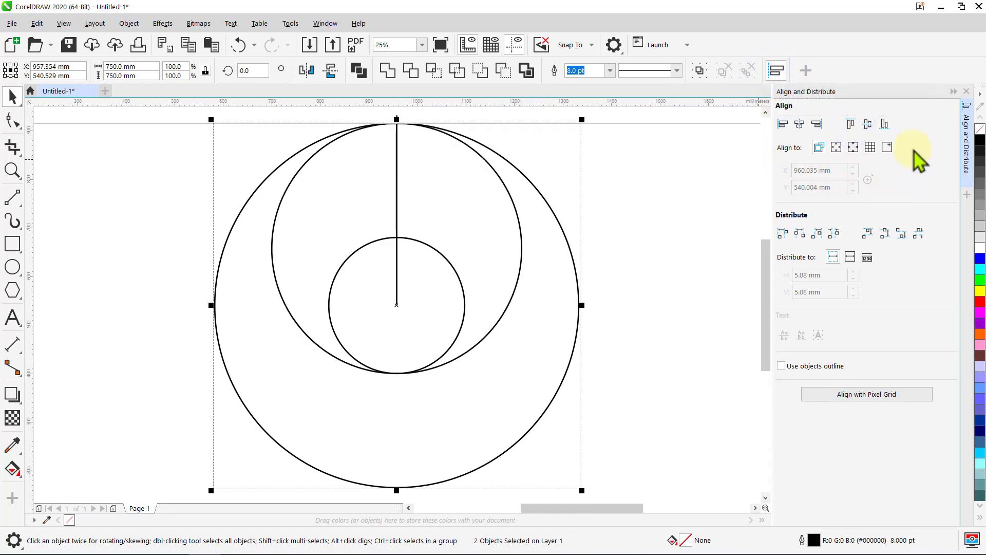
pyautogui.click(966, 92)
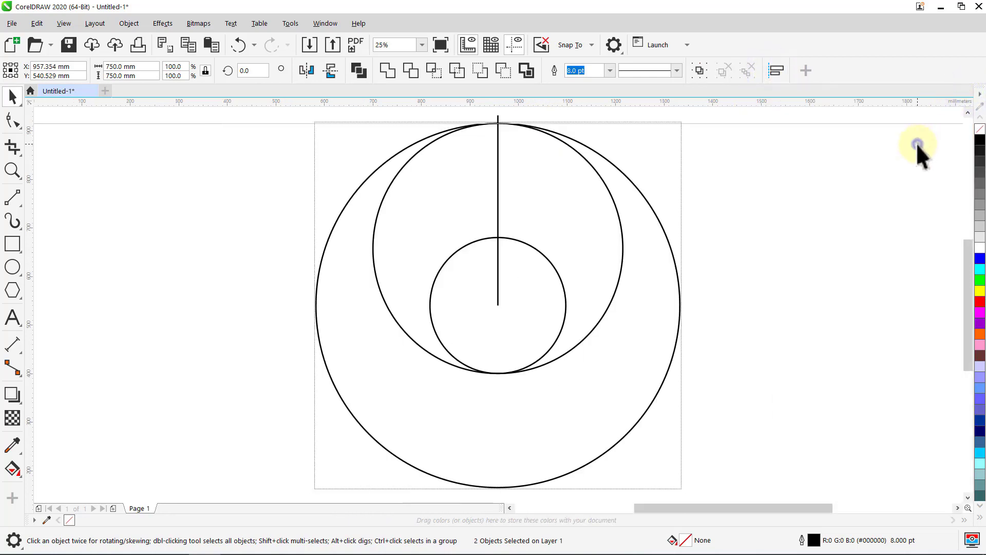
pyautogui.click(917, 142)
# - Move the rotation centre of the 515 mm circle to the centre of the 750 mm circle
pyautogui.click(620, 214)
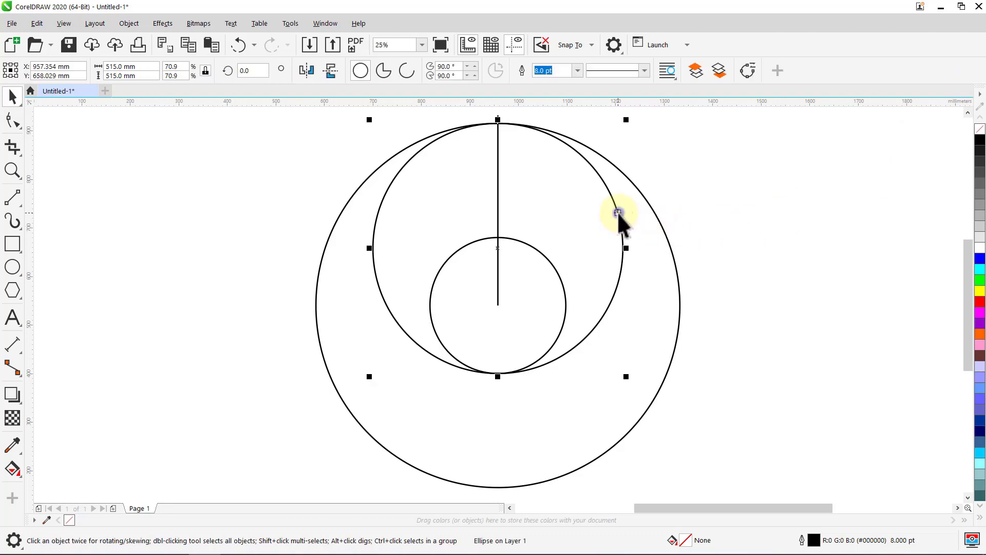
pyautogui.click(618, 213)
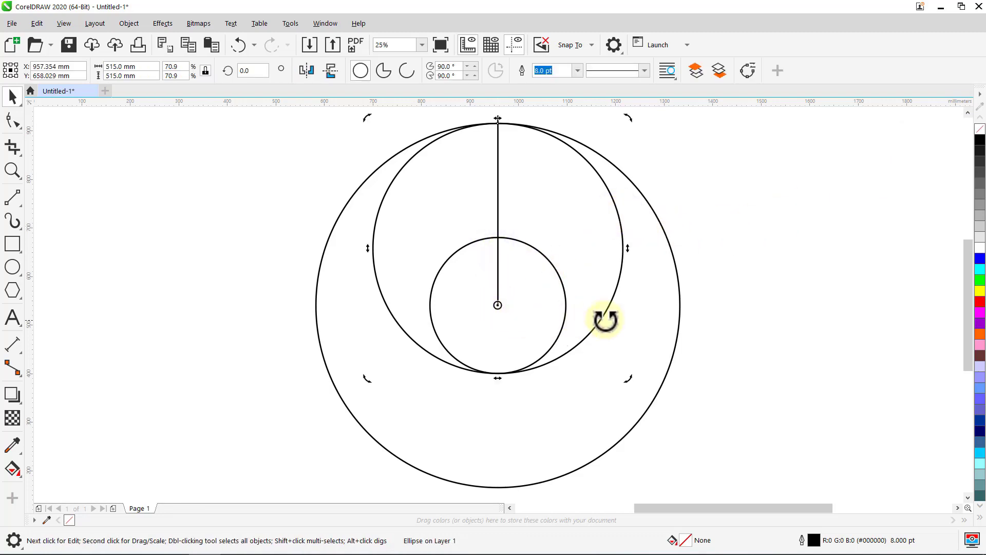
pyautogui.click(731, 250)
# - Move the vertical line's rotation centre to its lower end at the centre of the 750 mm circle
pyautogui.click(498, 204)
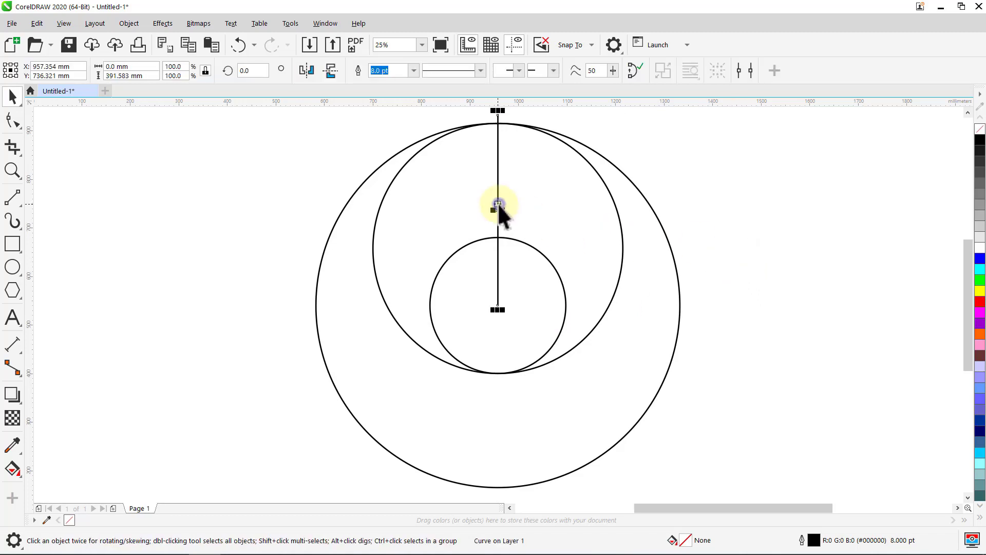
pyautogui.click(498, 205)
pyautogui.moveTo(497, 210); pyautogui.dragTo(497, 305)
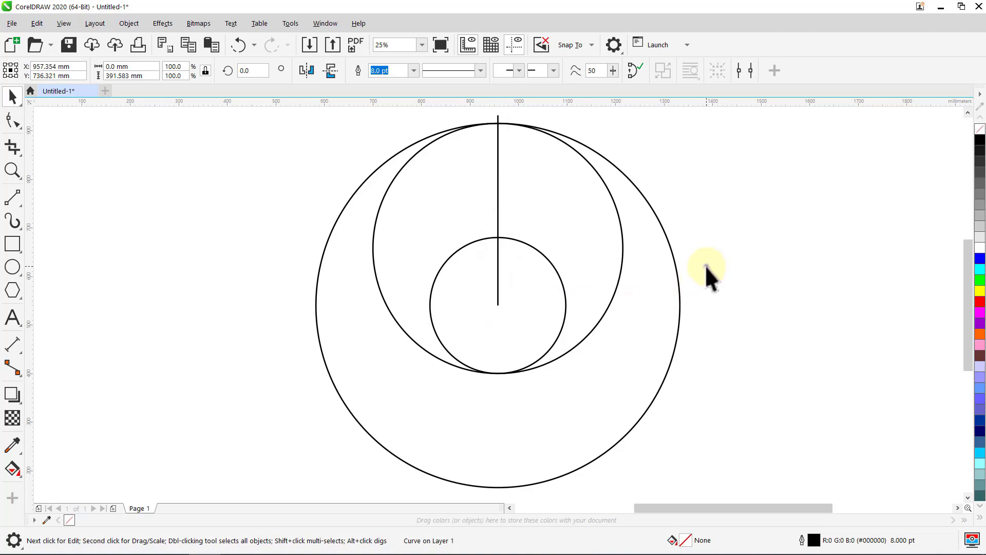
pyautogui.click(705, 265)
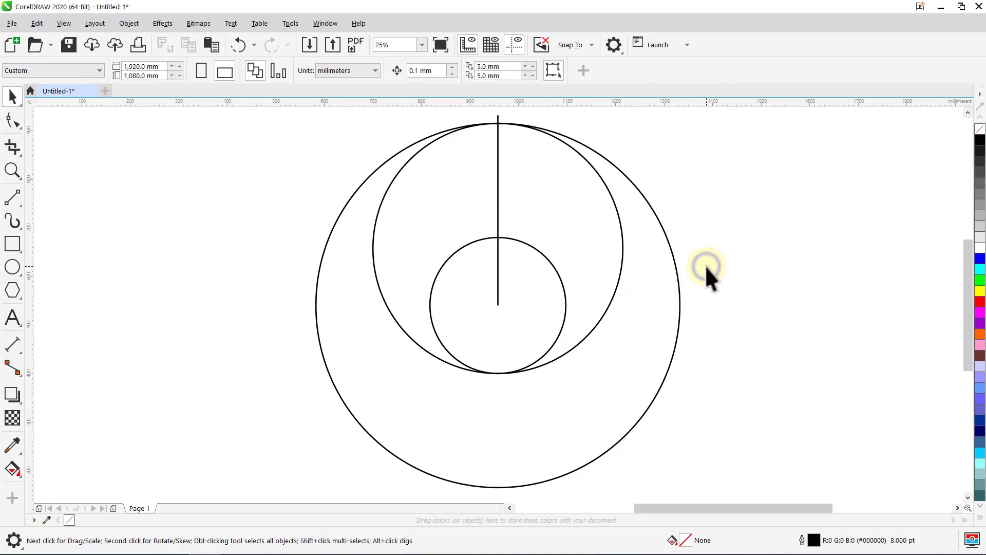
# - Create one copy of the vertical line rotated 120° about its lower end at the common centre
pyautogui.click(325, 23)
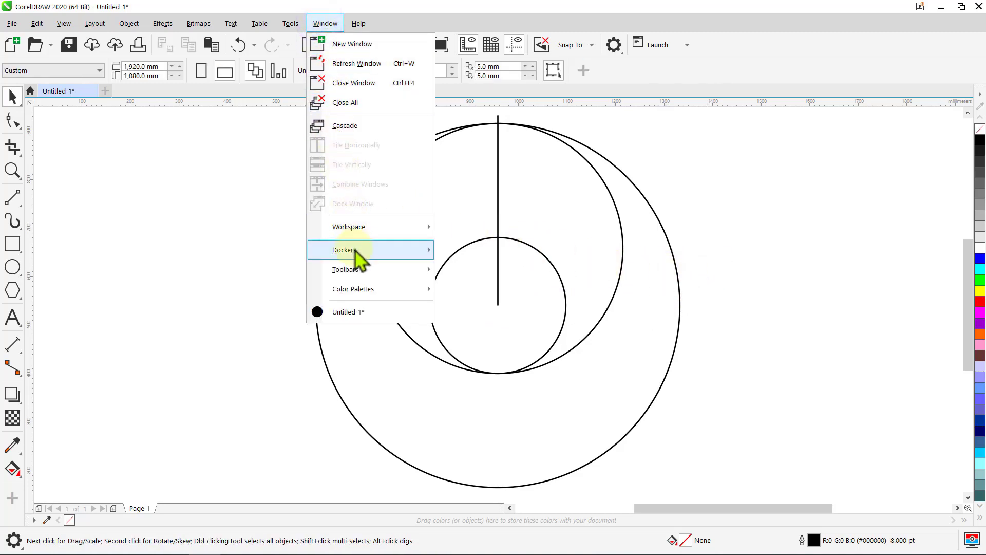
pyautogui.moveTo(356, 251)
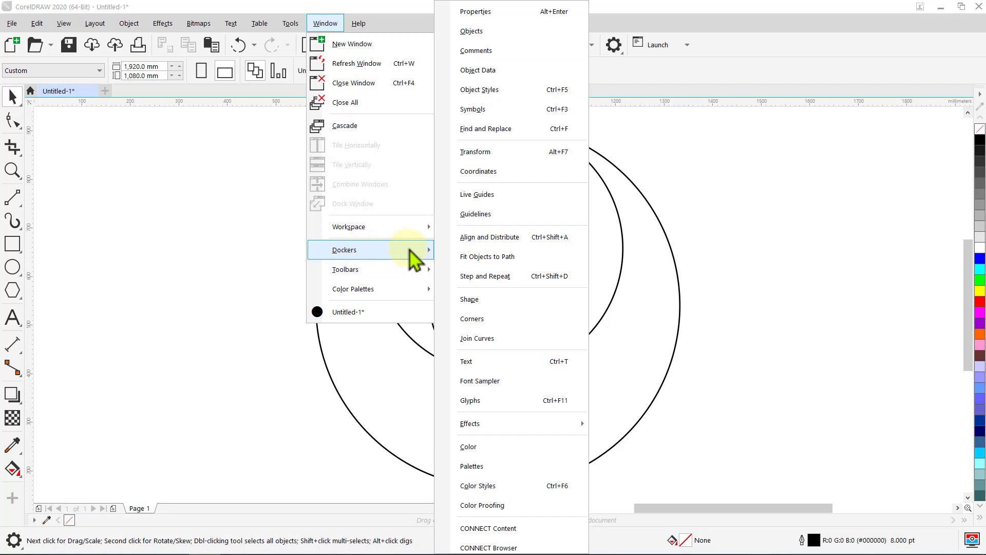
pyautogui.click(503, 154)
pyautogui.click(396, 190)
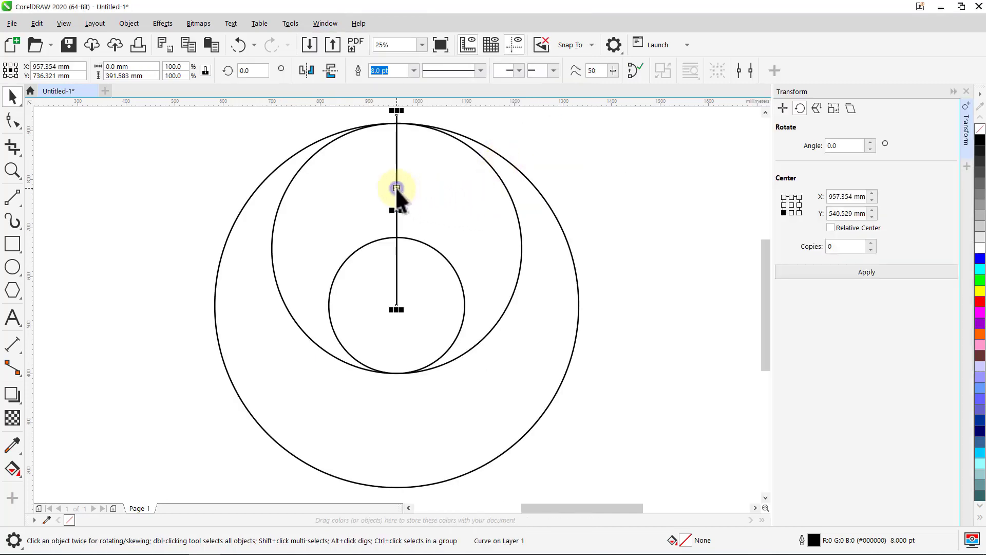
pyautogui.doubleClick(842, 146)
pyautogui.write('120')
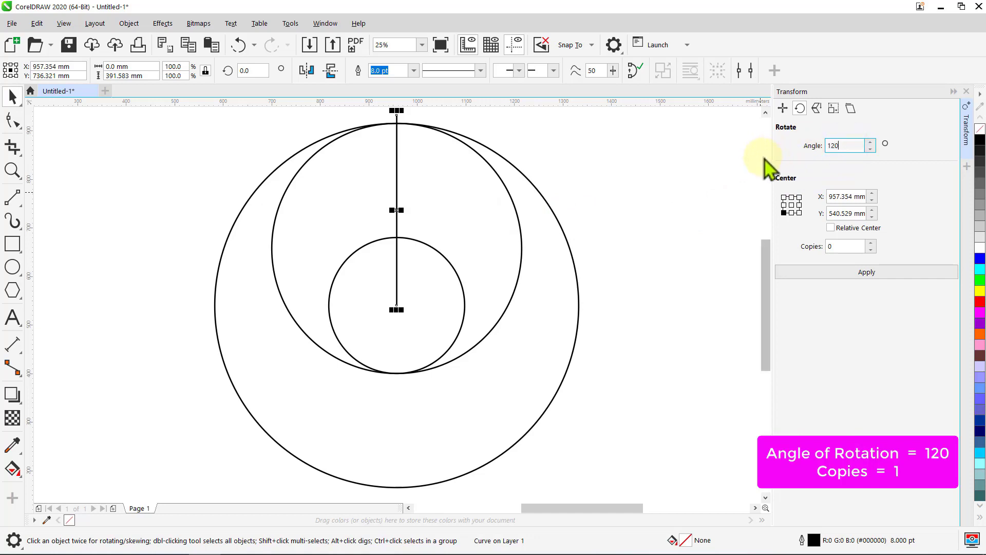
pyautogui.doubleClick(838, 242)
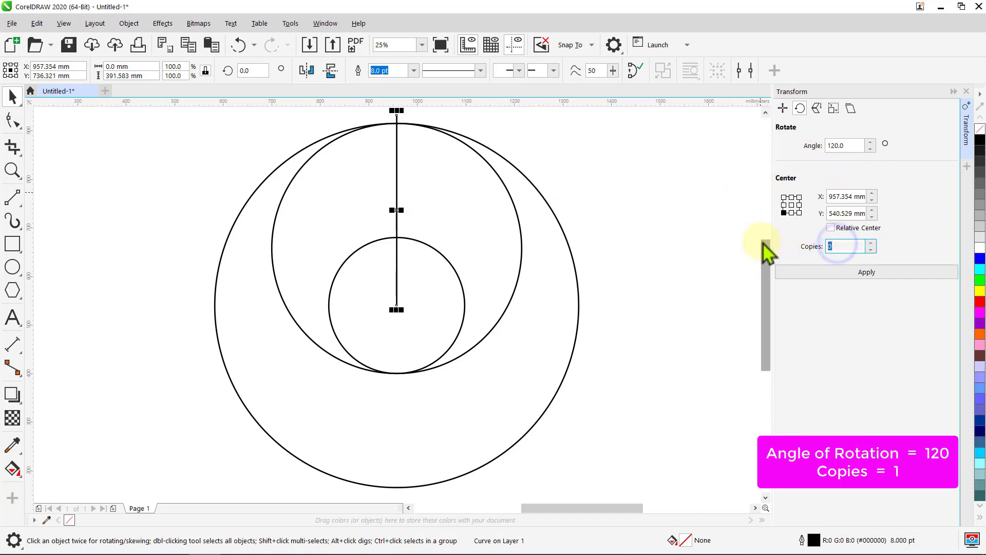
pyautogui.write('1')
pyautogui.click(849, 272)
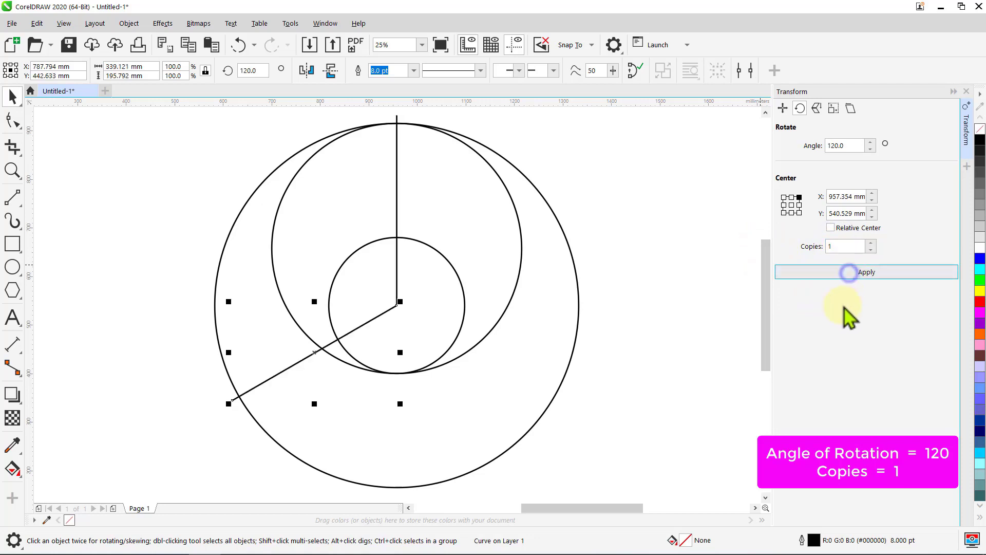
pyautogui.click(713, 277)
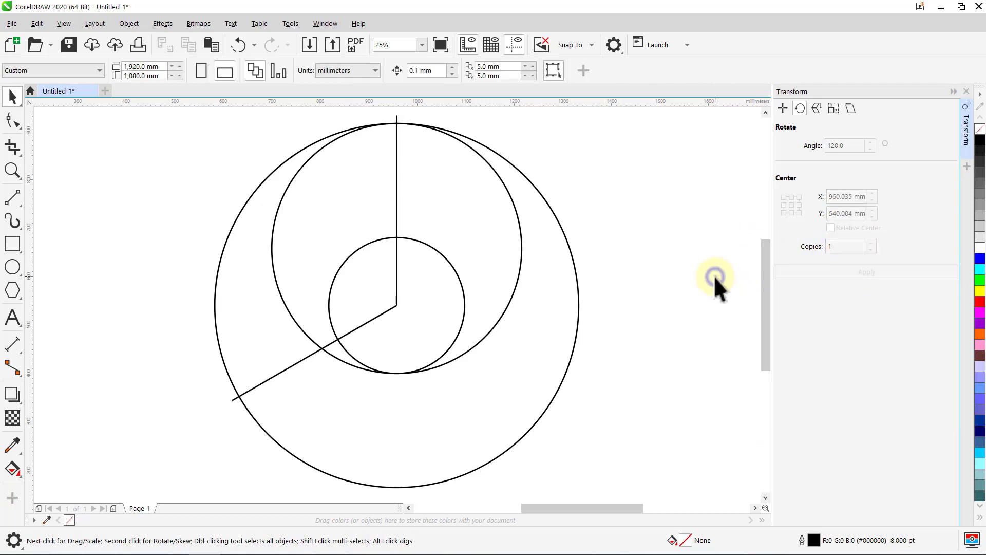
# - Create two successive copies of the 515 mm circle, each rotated a further 120° about the common centre
pyautogui.click(521, 260)
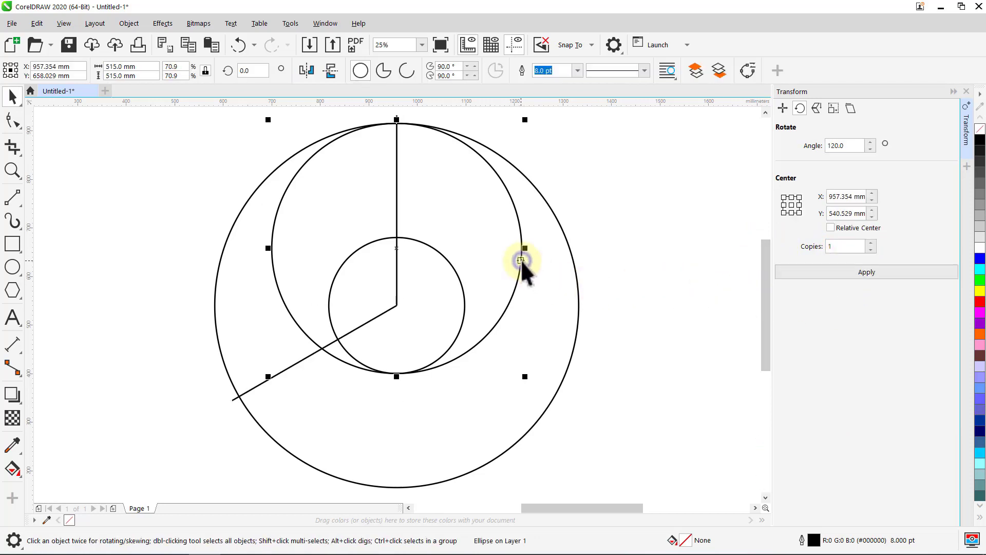
pyautogui.click(867, 277)
pyautogui.click(868, 276)
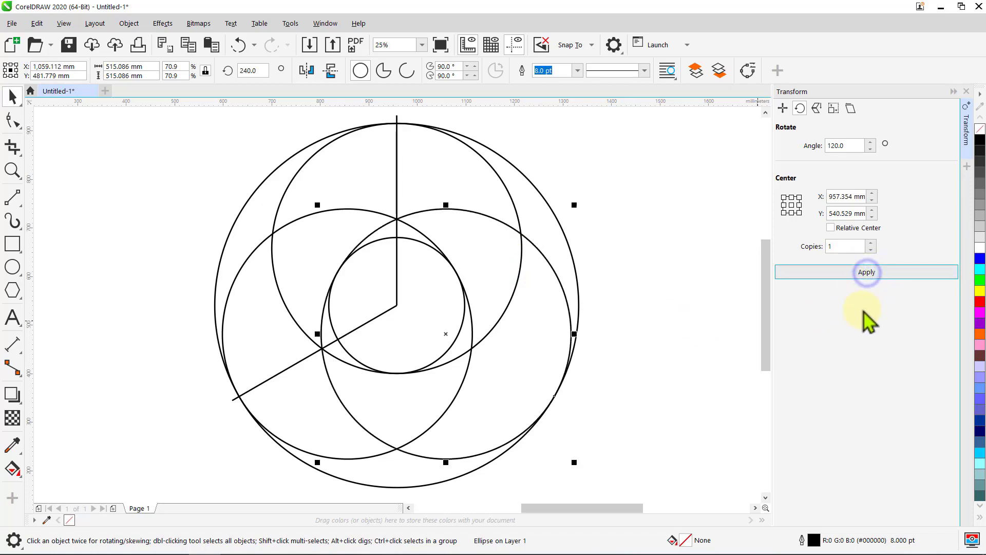
pyautogui.click(725, 214)
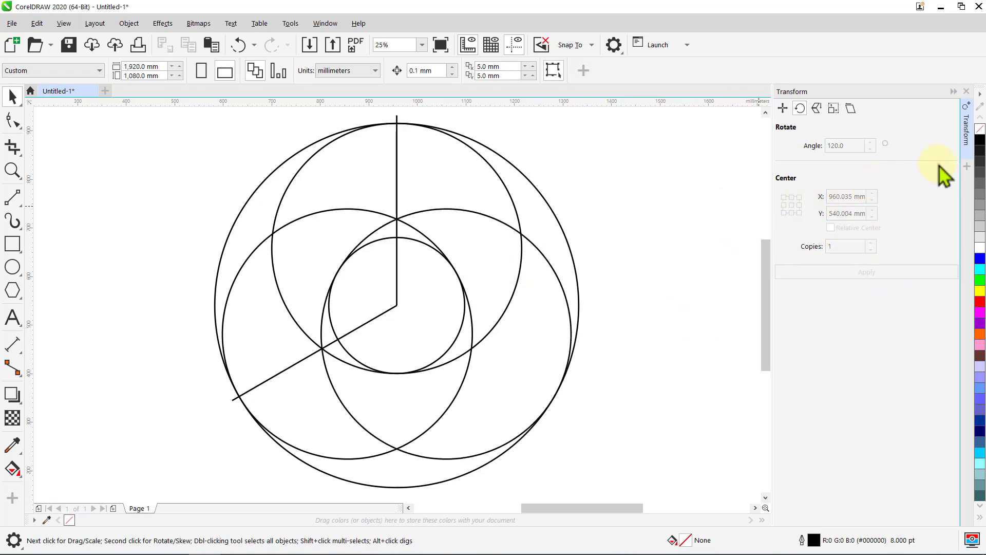
# - Collapse the Transform docker and group all the circles and lines on the page
pyautogui.click(966, 138)
pyautogui.hotkey('ctrl', 'a')
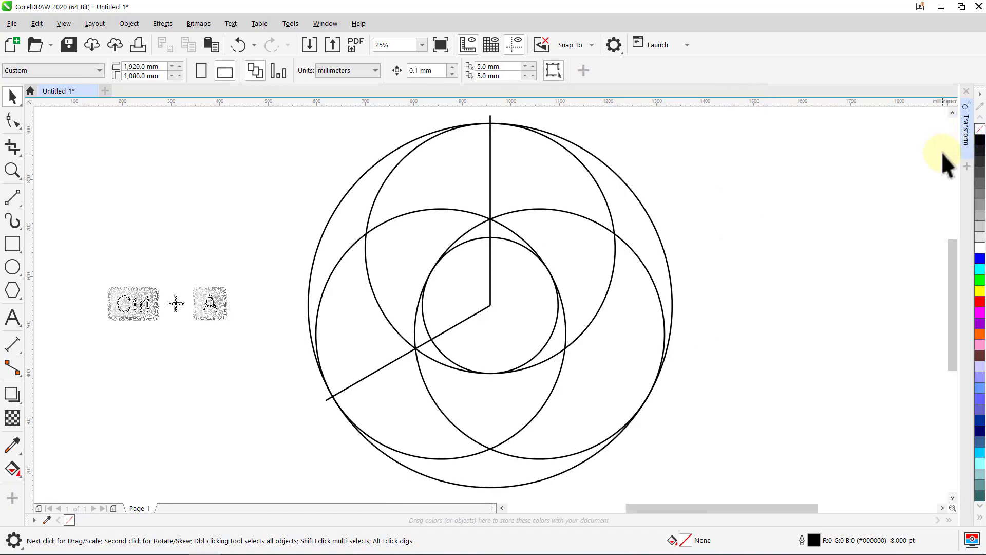
pyautogui.hotkey('ctrl', 'g')
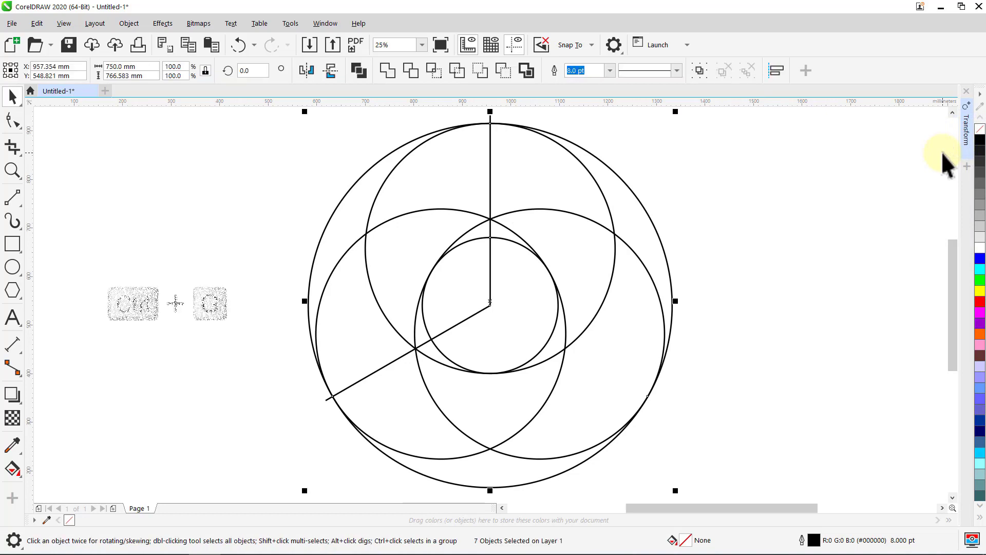
pyautogui.click(941, 152)
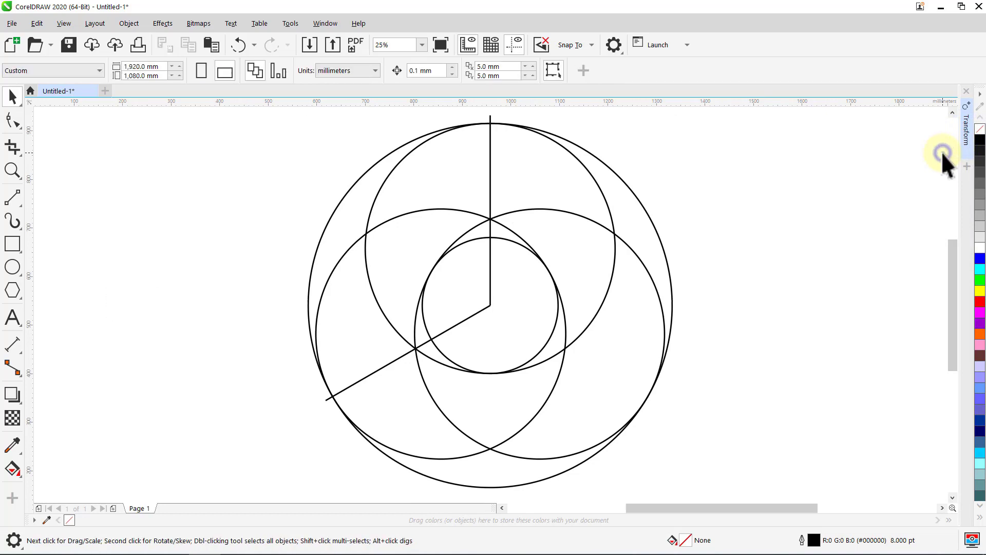
# - Delete the arcs and the vertical line segment crossing the upper crescent region with Virtual Segment Delete
pyautogui.click(15, 154)
pyautogui.click(64, 187)
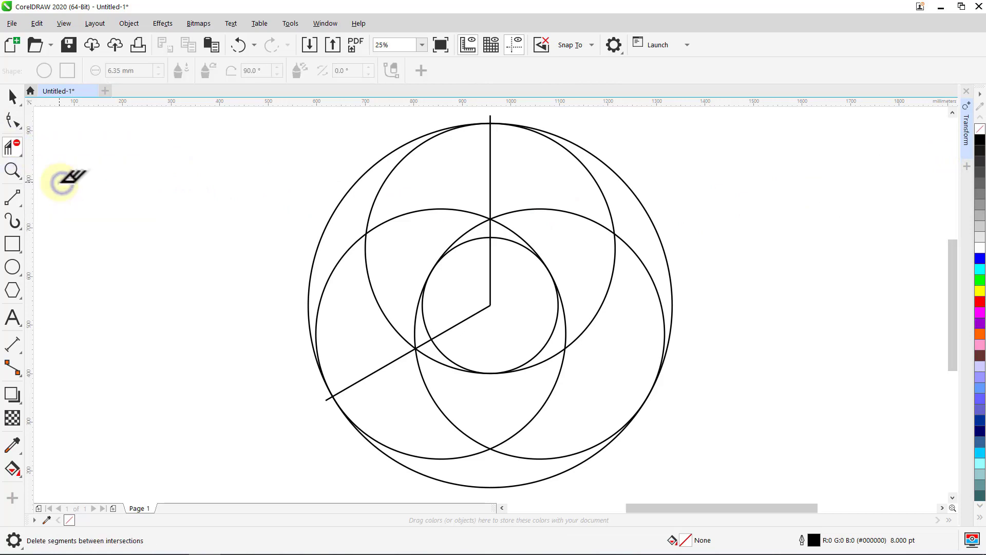
pyautogui.click(377, 197)
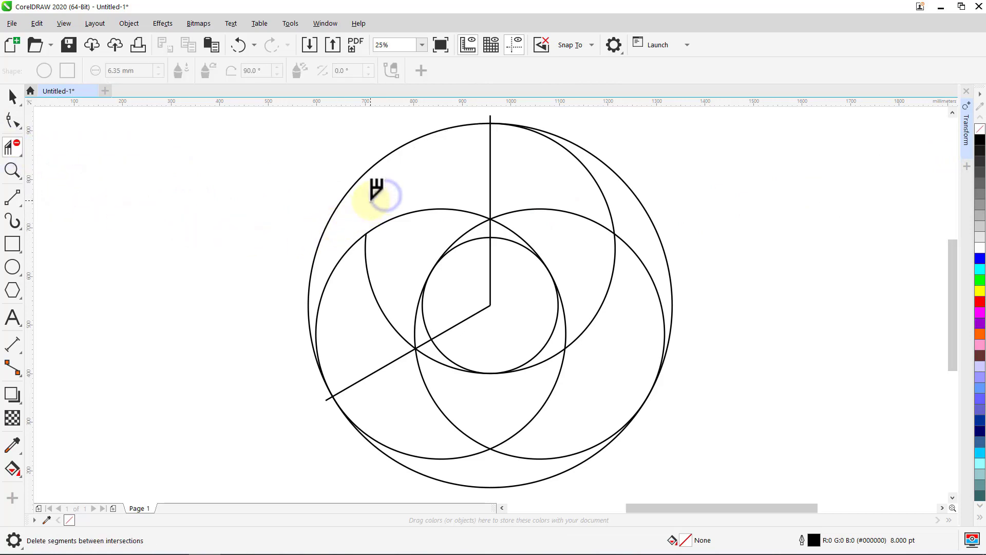
pyautogui.click(490, 172)
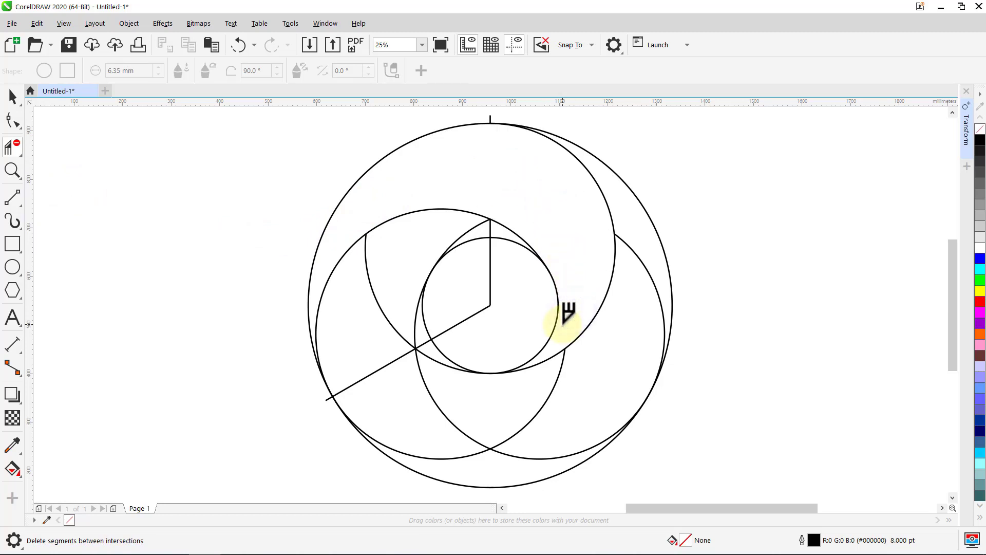
pyautogui.press('space')
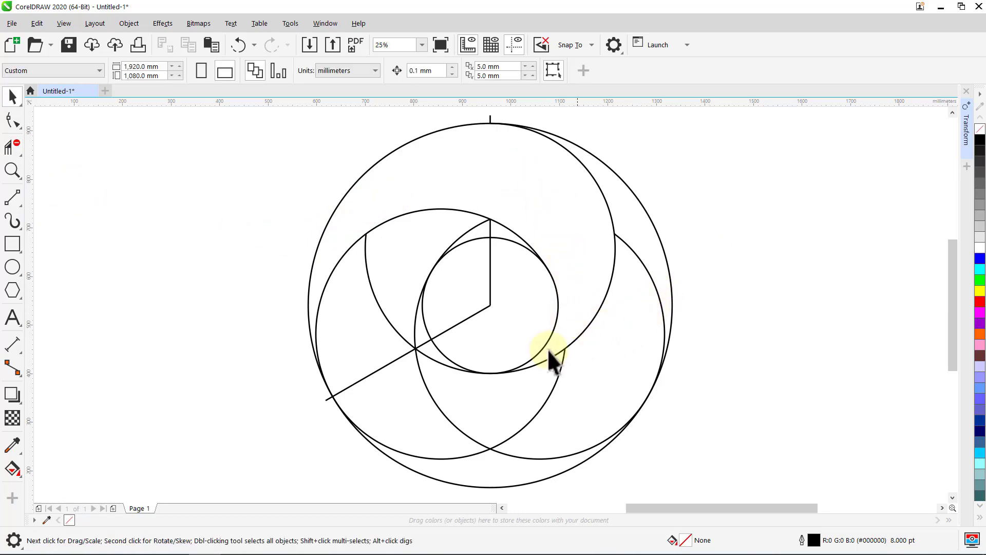
# - Smart Fill the upper crescent region with orange (#FF6600) and a 2.0 pt outline
pyautogui.click(15, 473)
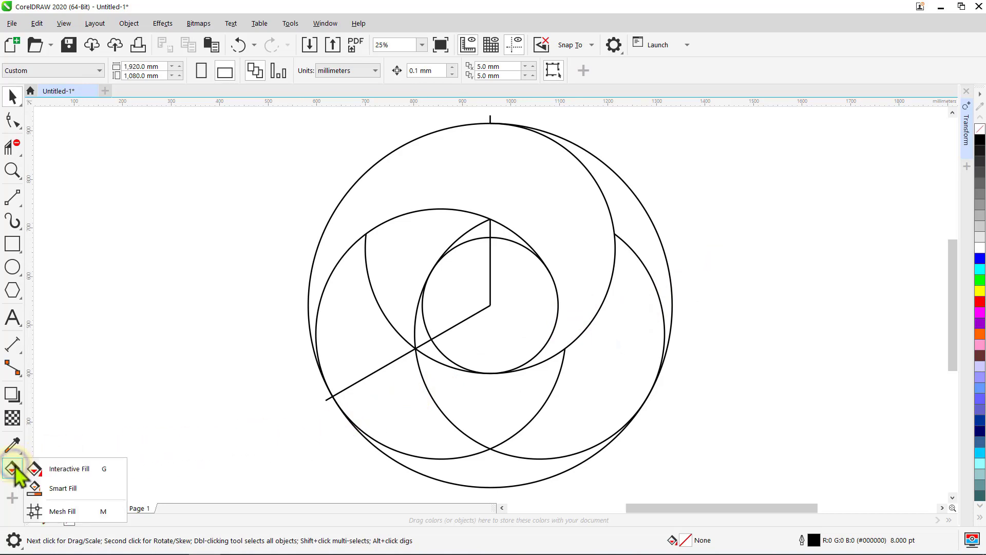
pyautogui.click(63, 487)
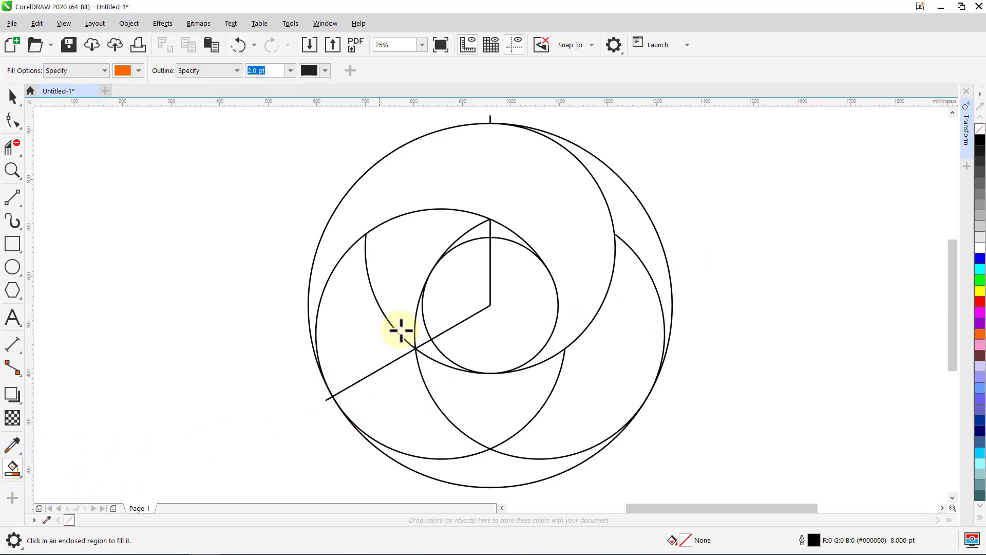
pyautogui.click(532, 200)
pyautogui.press('space')
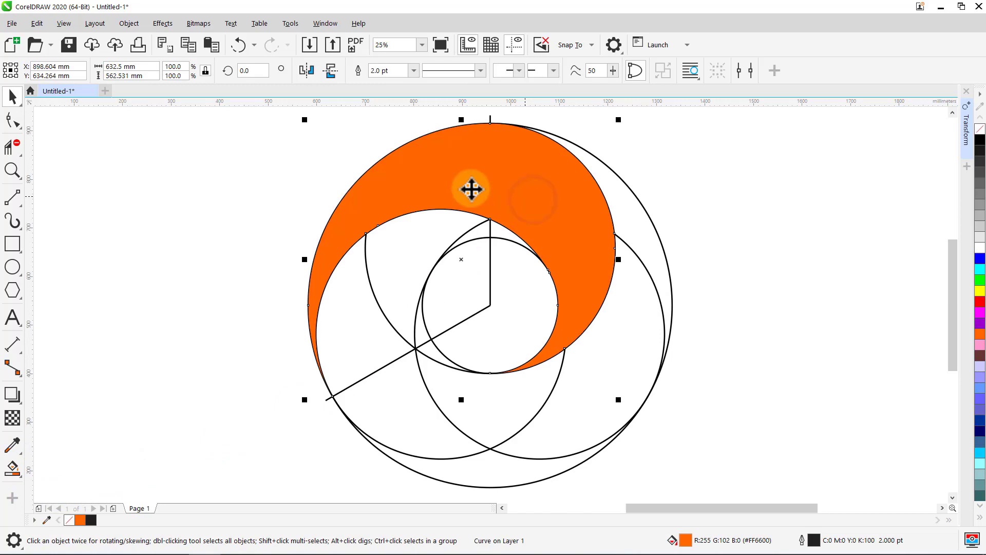
pyautogui.click(236, 127)
# - Move the orange crescent's rotation centre to the common centre where the two lines meet
pyautogui.click(491, 177)
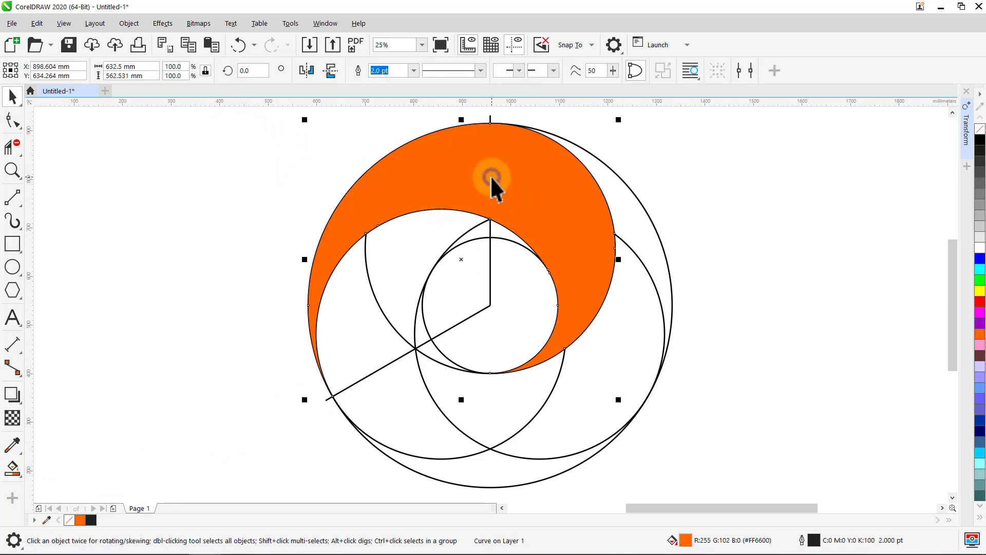
pyautogui.click(496, 173)
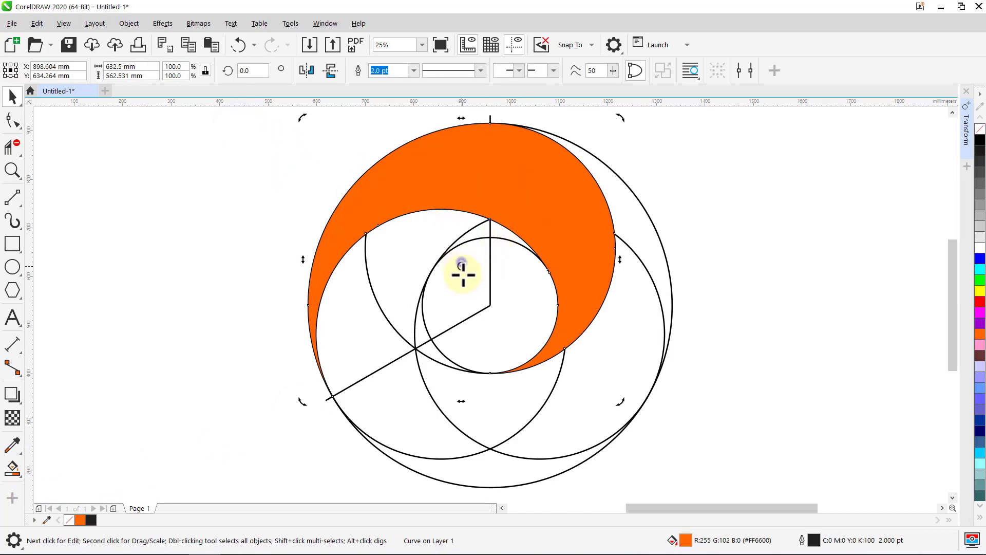
pyautogui.moveTo(463, 274)
pyautogui.mouseDown()
pyautogui.moveTo(480, 309)
pyautogui.moveTo(492, 307)
pyautogui.mouseUp()
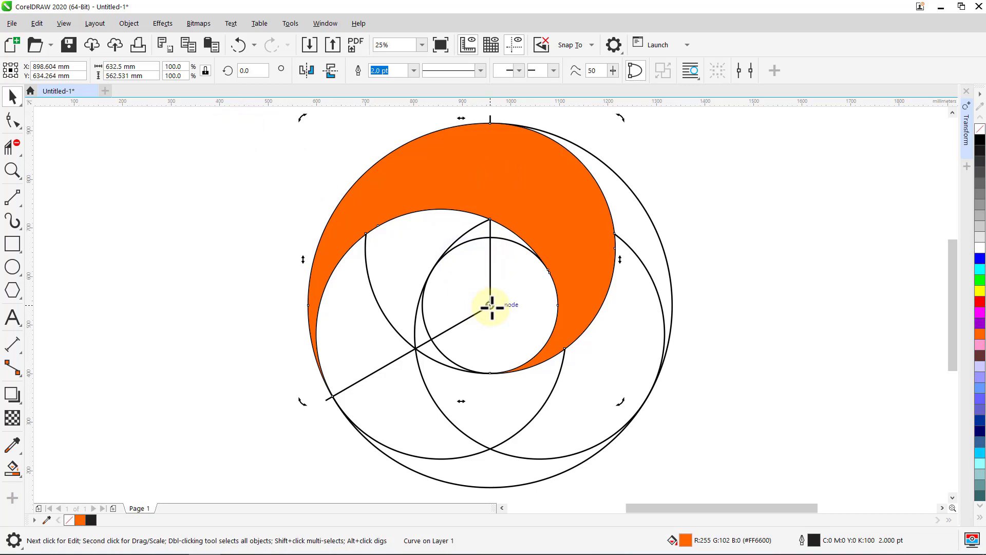
# - Delete the group of construction circles and lines, keeping only the orange crescent
pyautogui.click(281, 237)
pyautogui.click(414, 347)
pyautogui.press('Delete')
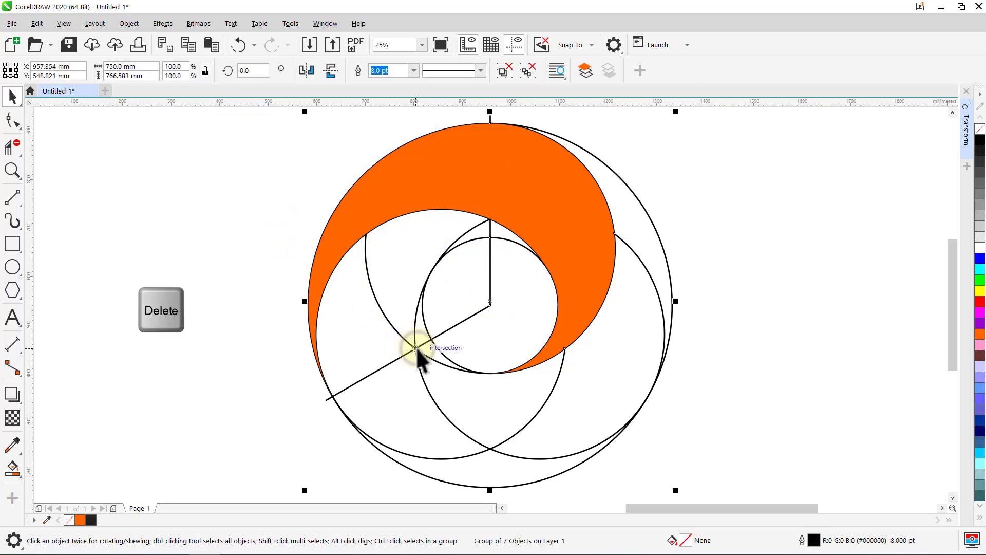
# - Set the orange crescent's outline width to None
pyautogui.click(438, 199)
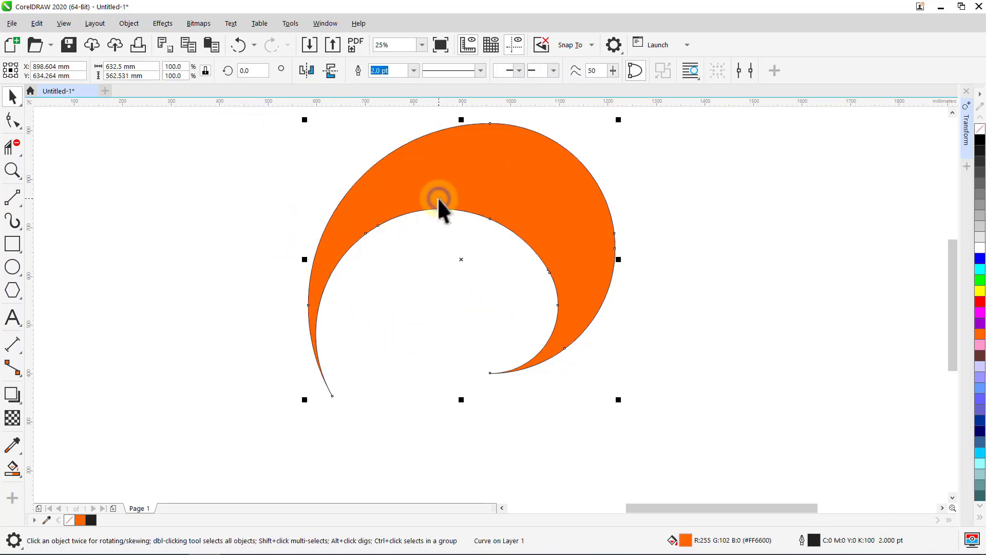
pyautogui.click(413, 72)
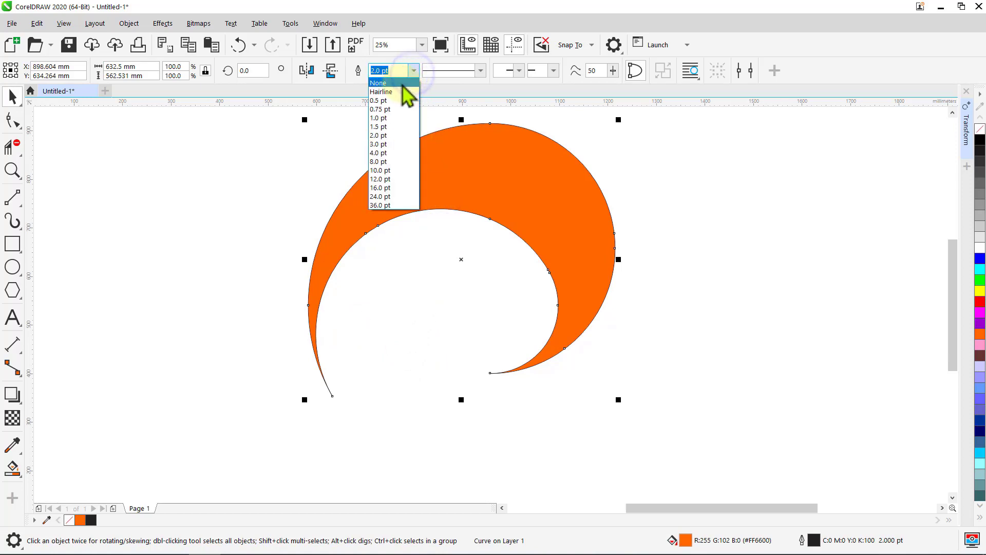
pyautogui.click(399, 83)
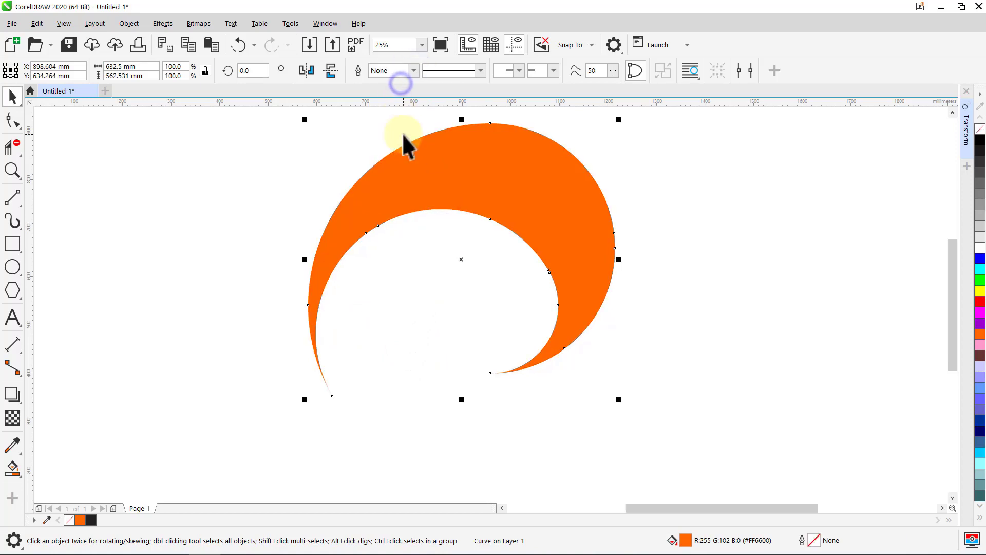
# - Give the crescent an elliptical fountain fill with the Interactive Fill tool
pyautogui.click(20, 476)
pyautogui.click(36, 468)
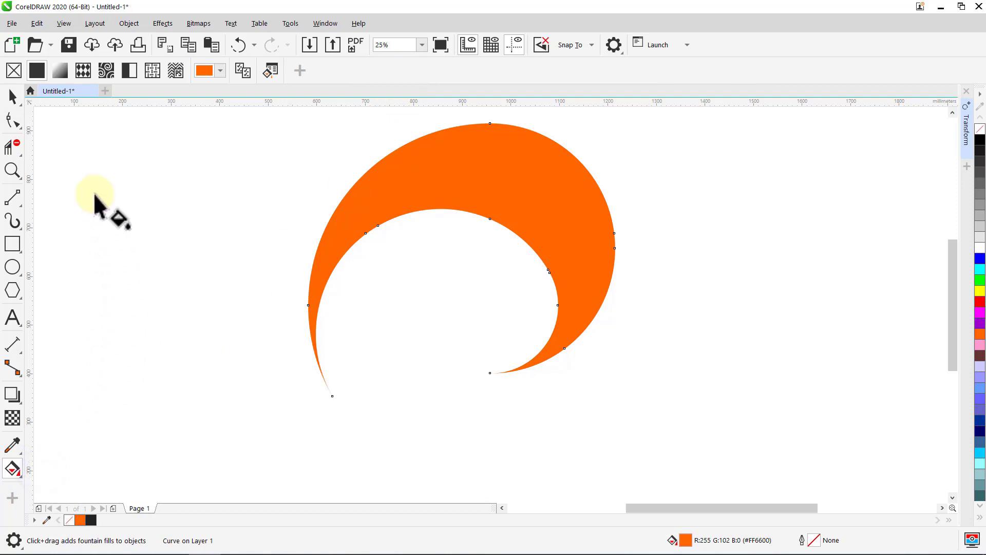
pyautogui.click(60, 71)
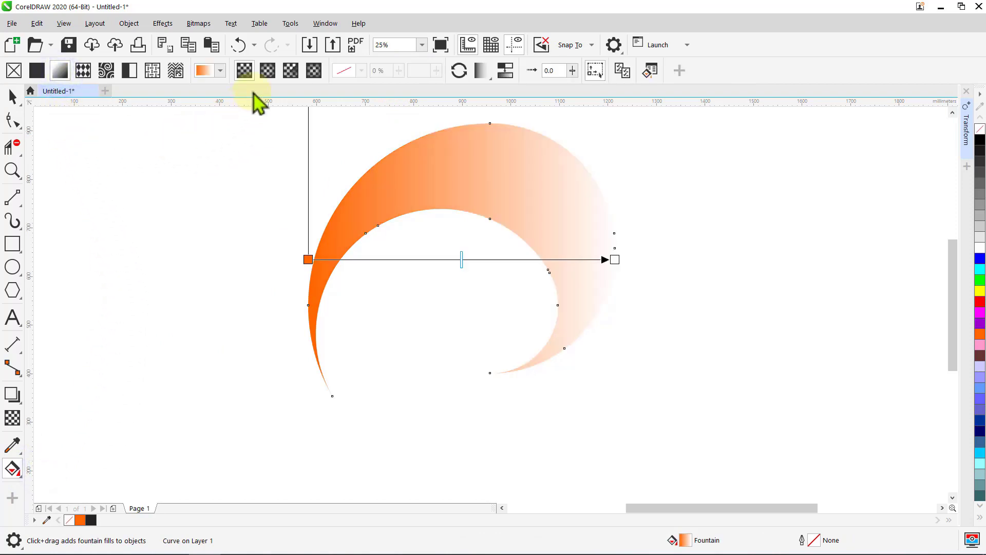
pyautogui.click(267, 70)
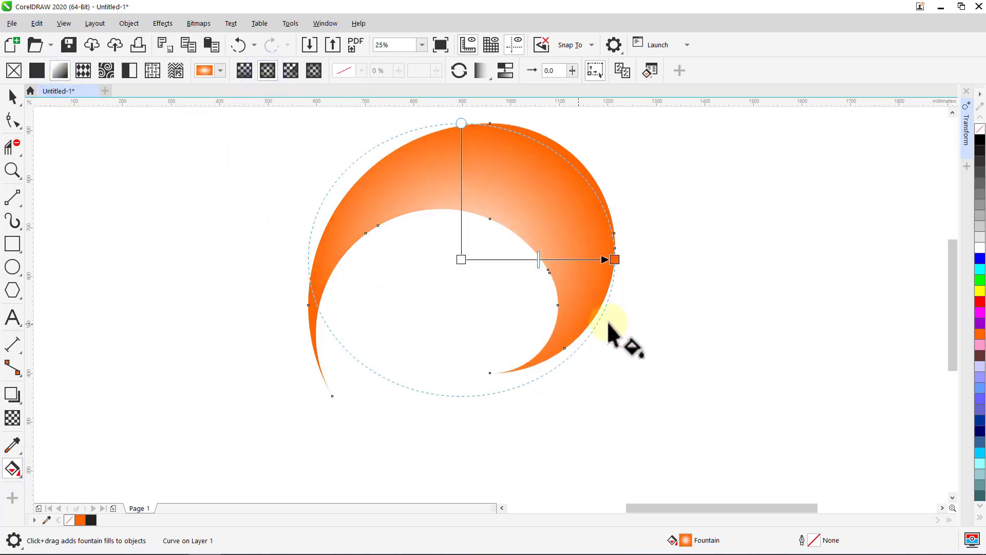
# - Set the outer end node of the crescent's fountain fill to RGB 134, 175, 9
pyautogui.click(616, 260)
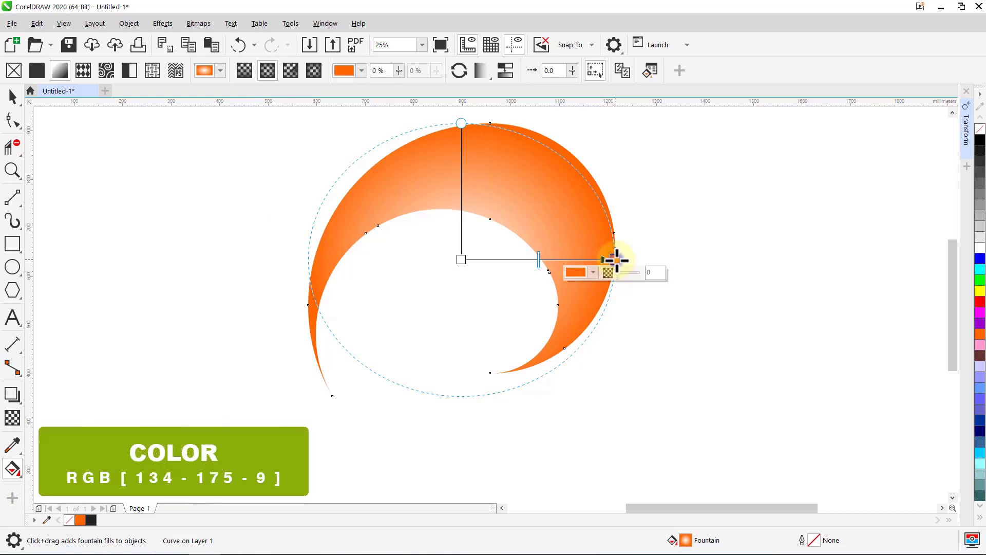
pyautogui.click(595, 273)
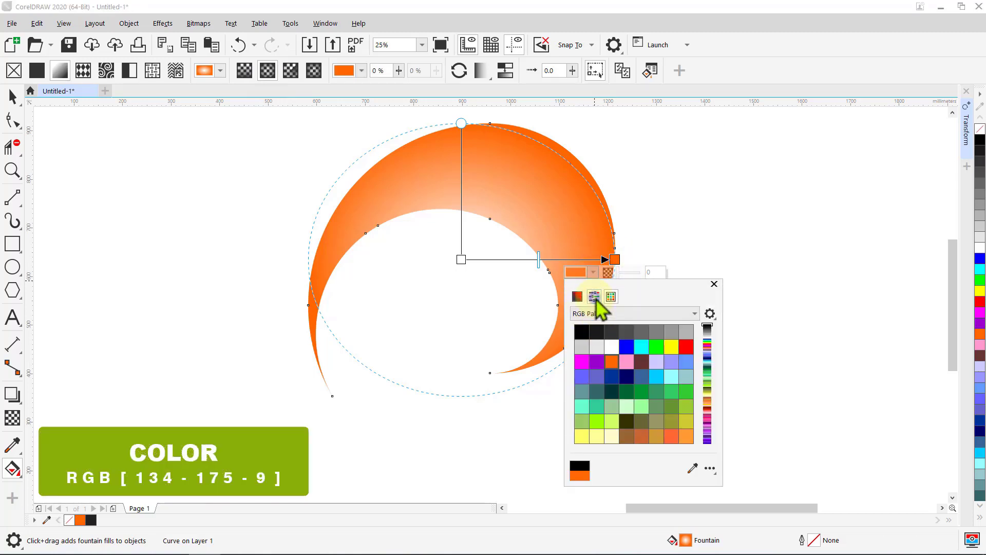
pyautogui.click(595, 297)
pyautogui.doubleClick(704, 331)
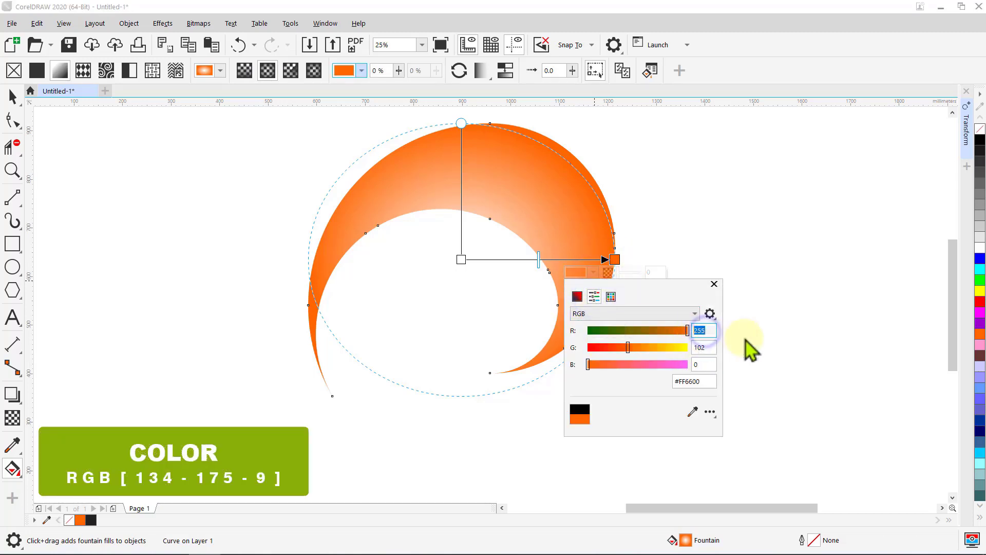
pyautogui.write('134')
pyautogui.press('Return')
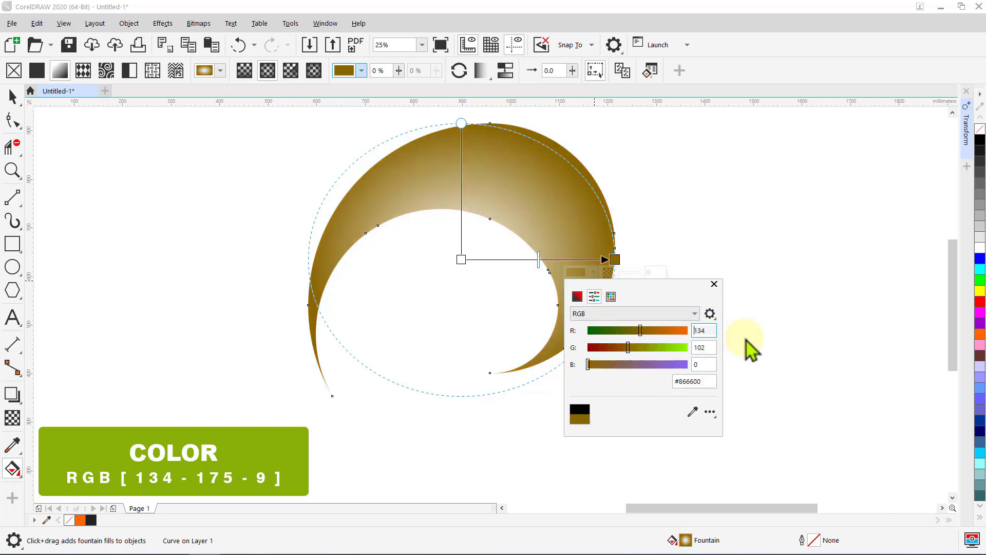
pyautogui.doubleClick(707, 348)
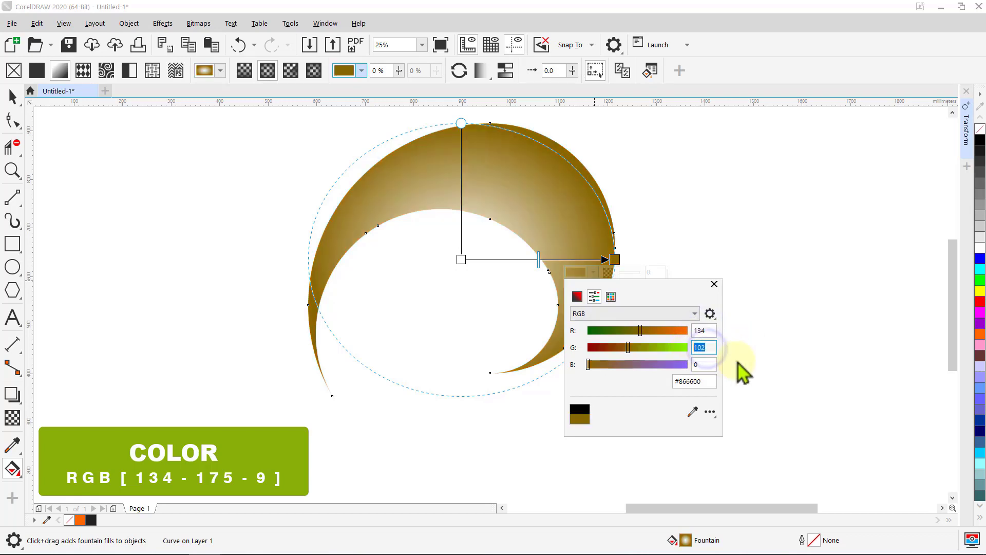
pyautogui.write('175')
pyautogui.press('Return')
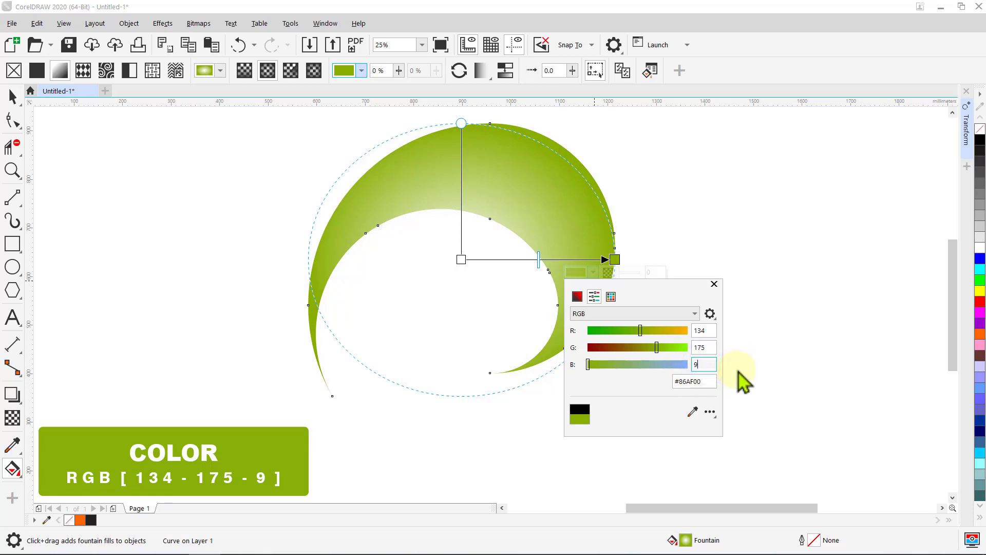
pyautogui.click(714, 284)
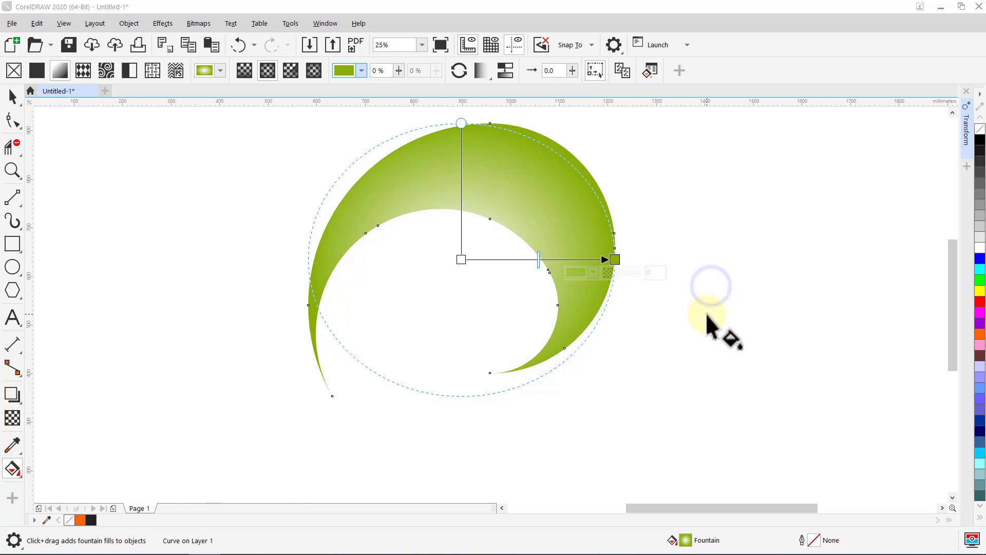
# - Set the centre node of the crescent's fountain fill to RGB 234, 249, 86
pyautogui.click(460, 260)
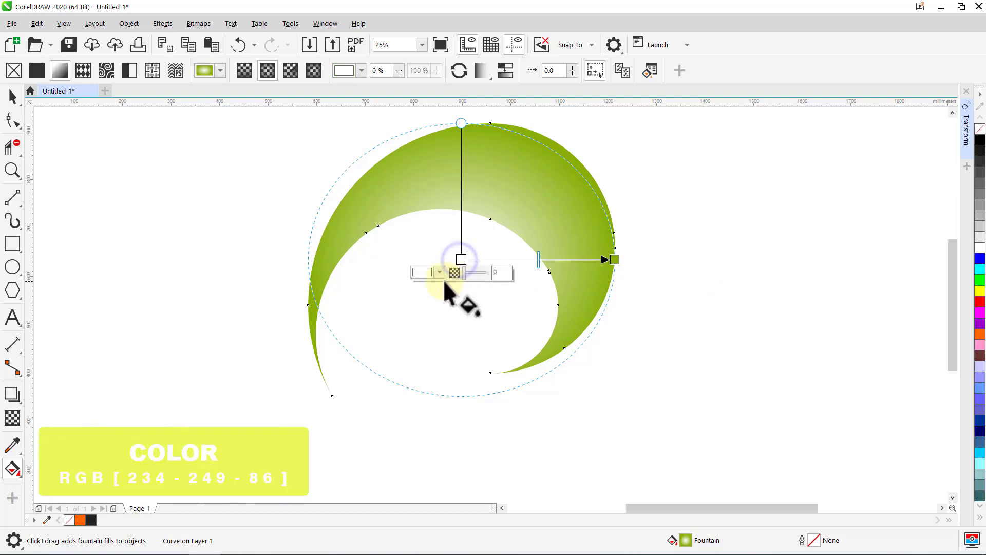
pyautogui.click(440, 274)
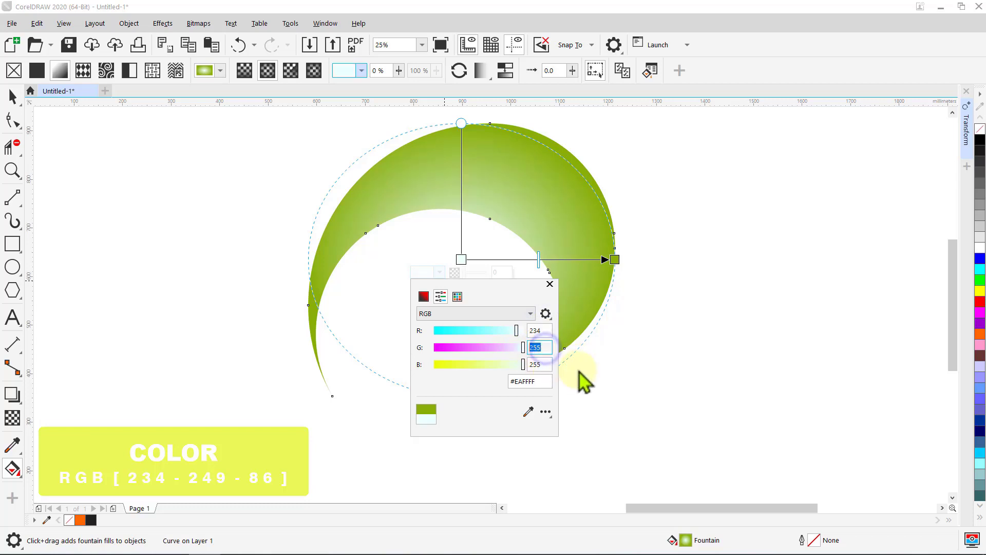
pyautogui.write('249')
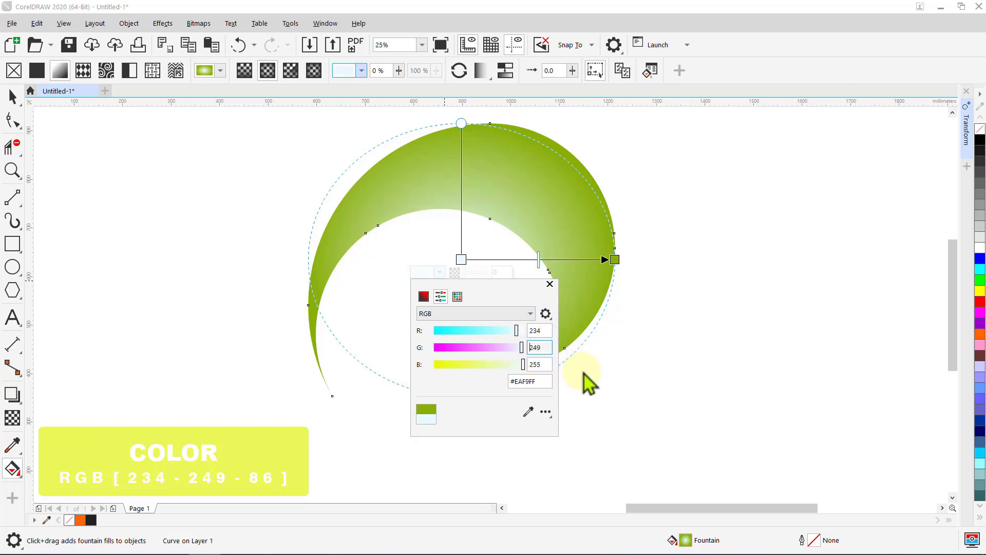
pyautogui.click(542, 365)
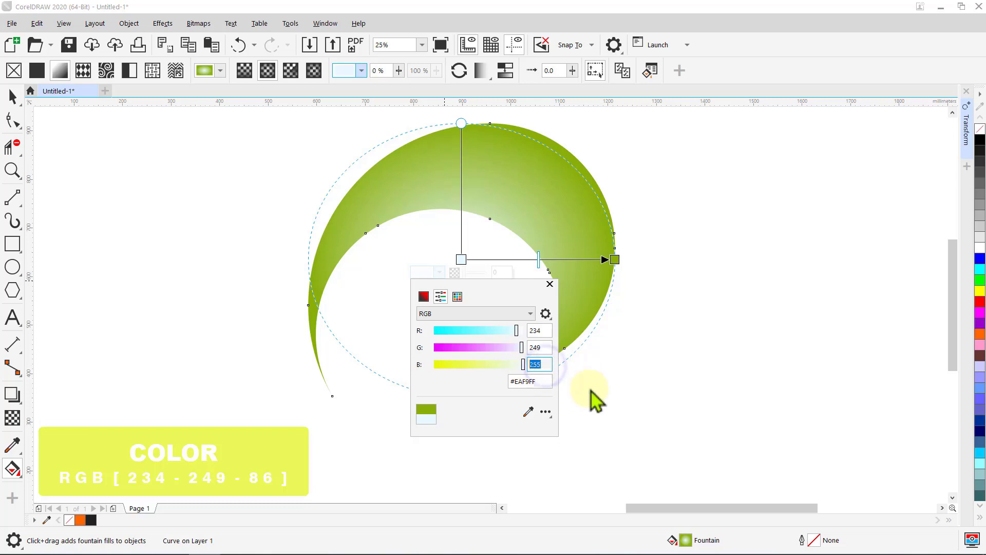
pyautogui.write('86')
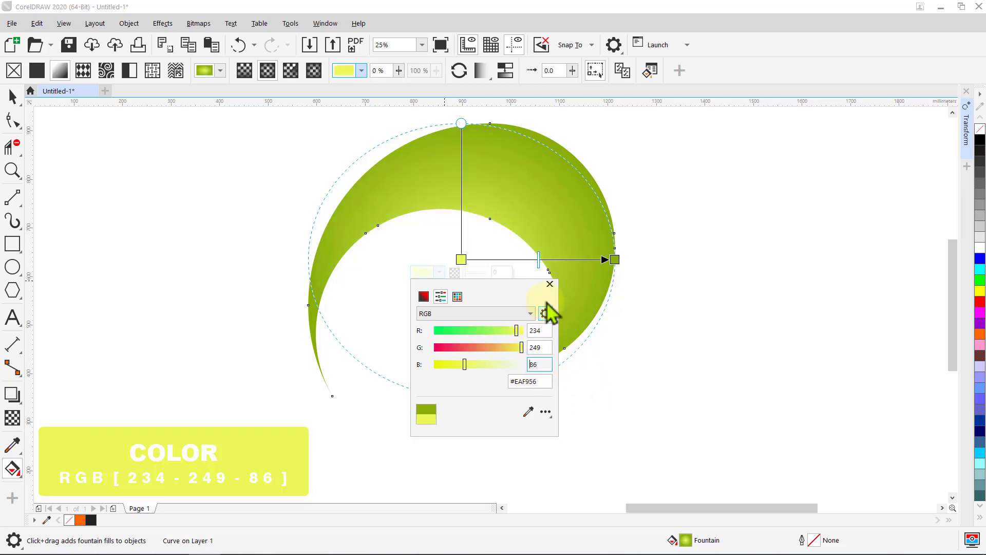
pyautogui.click(549, 284)
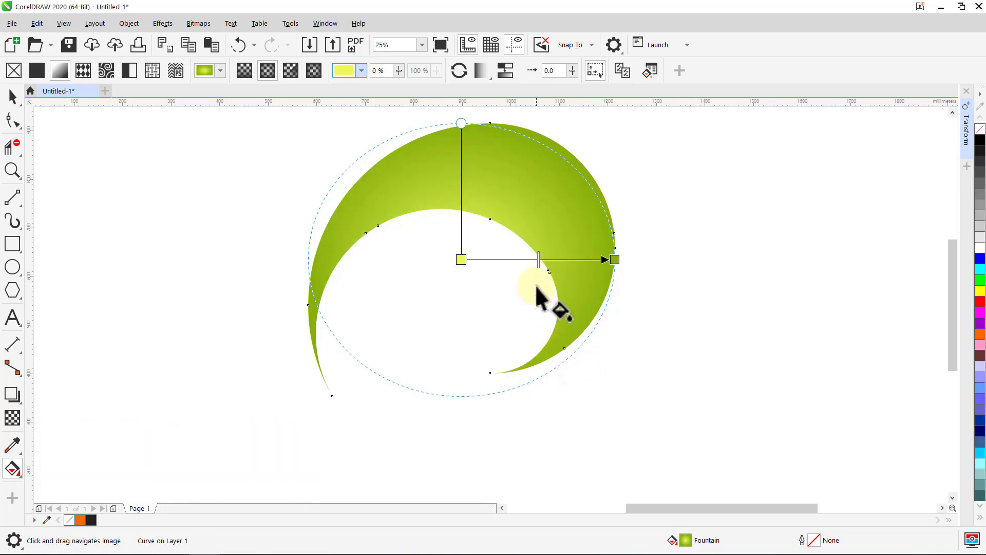
# - Move the fountain fill's centre to the crescent's left inner edge and stretch its end node to the right outer edge
pyautogui.moveTo(539, 297); pyautogui.dragTo(546, 365)
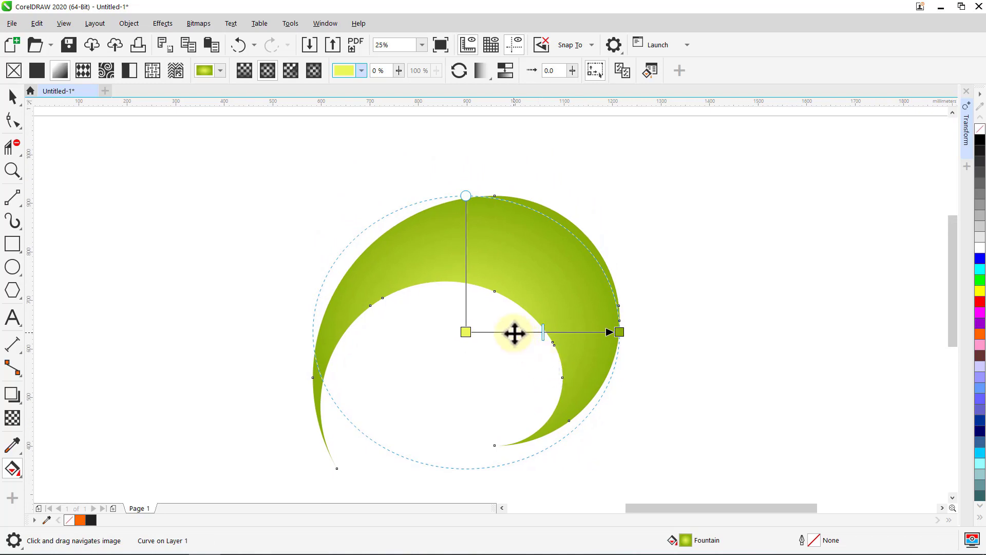
pyautogui.moveTo(513, 332); pyautogui.dragTo(409, 324)
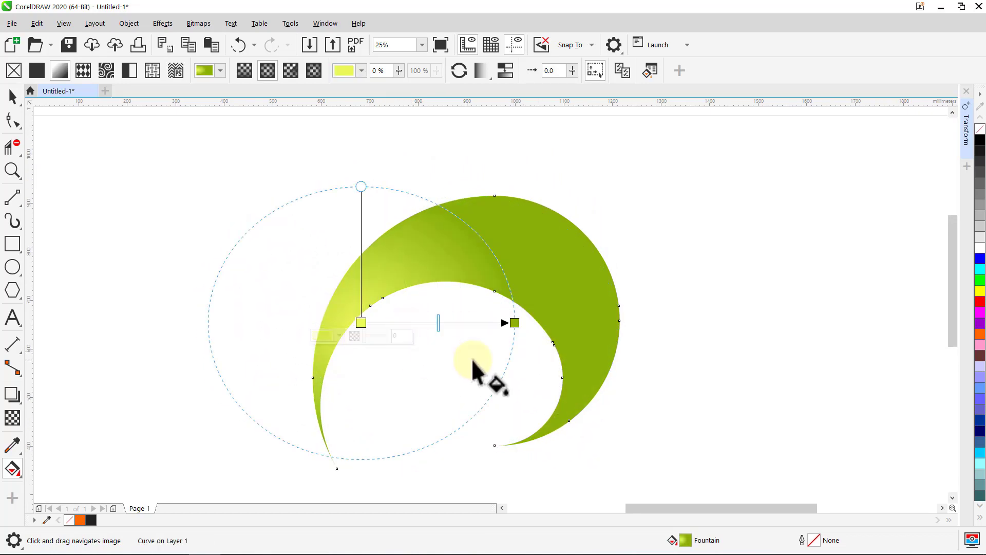
pyautogui.moveTo(515, 322); pyautogui.dragTo(619, 322)
# - Flatten the fill's ellipse vertically and shift its midpoint closer to the dark green end, then deselect the crescent
pyautogui.moveTo(542, 369); pyautogui.dragTo(544, 401)
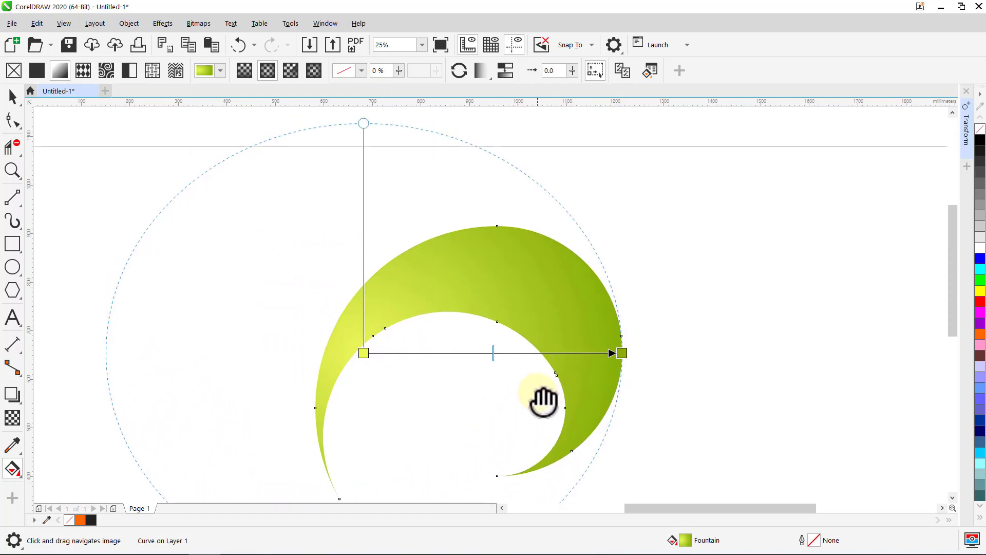
pyautogui.moveTo(362, 125); pyautogui.dragTo(363, 176)
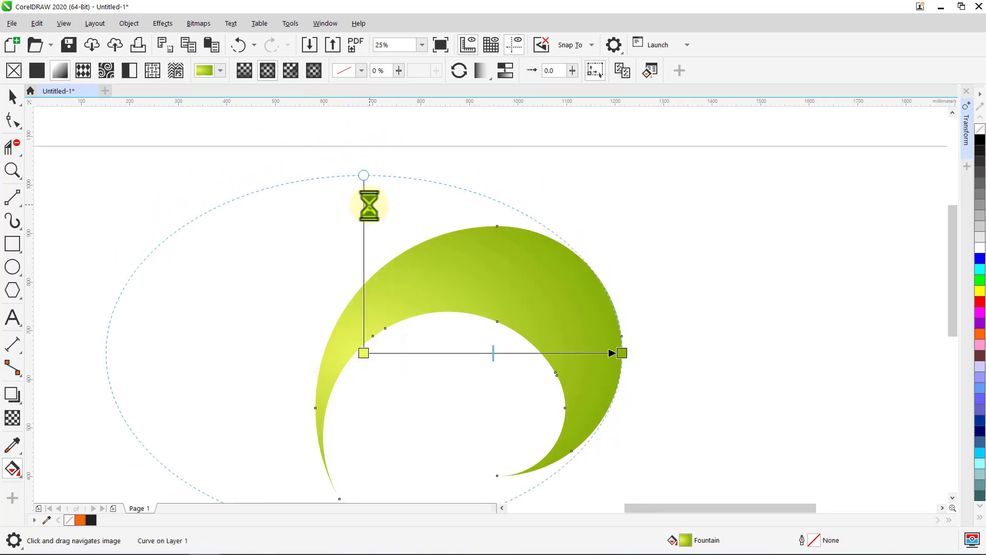
pyautogui.doubleClick(543, 354)
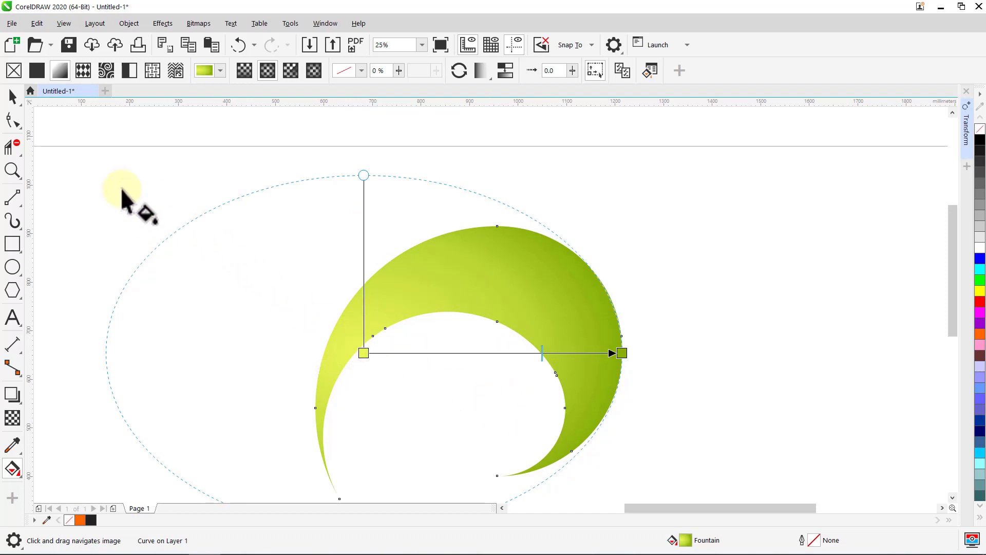
pyautogui.click(13, 94)
pyautogui.click(100, 201)
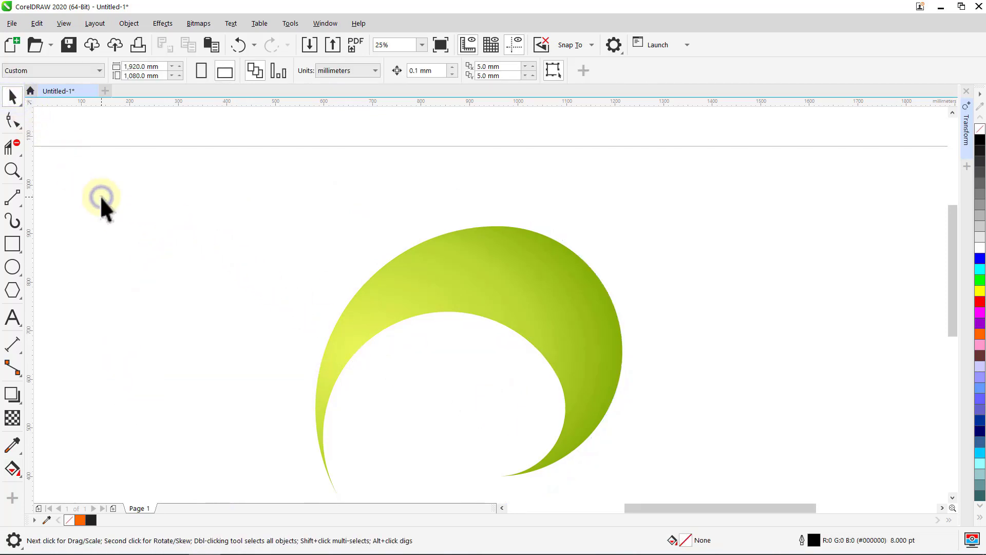
# - Rotate the crescent by 120° with one copy, twice in a row, to complete a ring of three crescents
pyautogui.moveTo(512, 338); pyautogui.dragTo(523, 240)
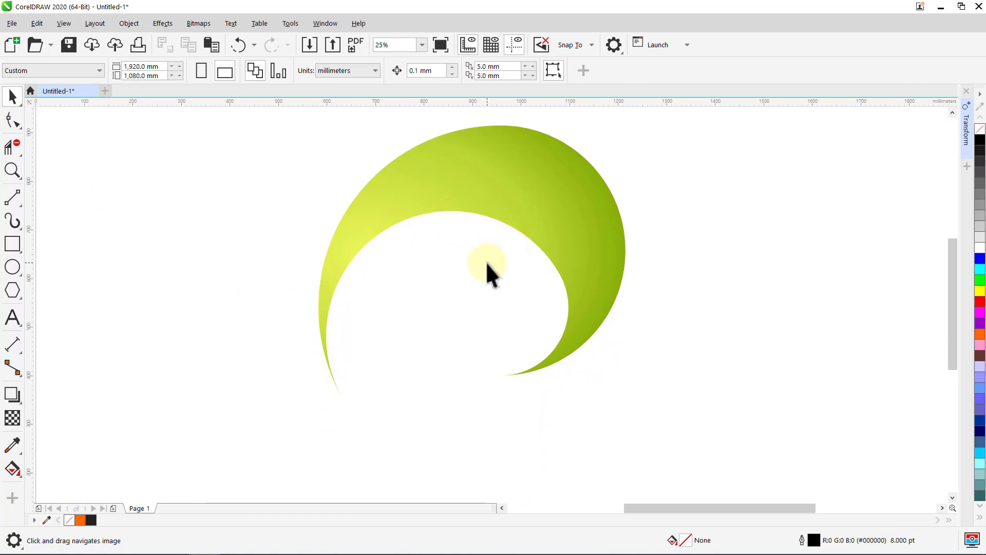
pyautogui.click(538, 220)
pyautogui.click(964, 135)
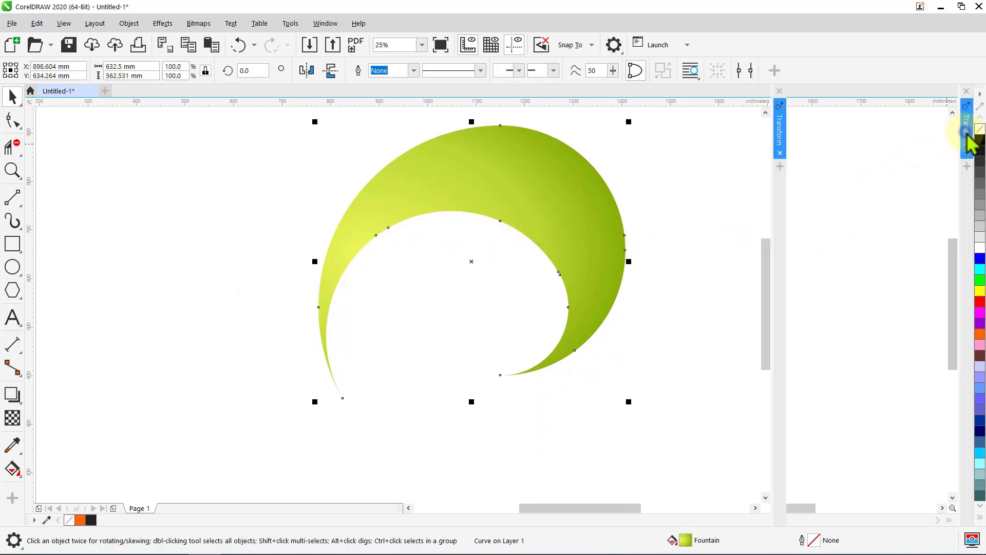
pyautogui.click(878, 272)
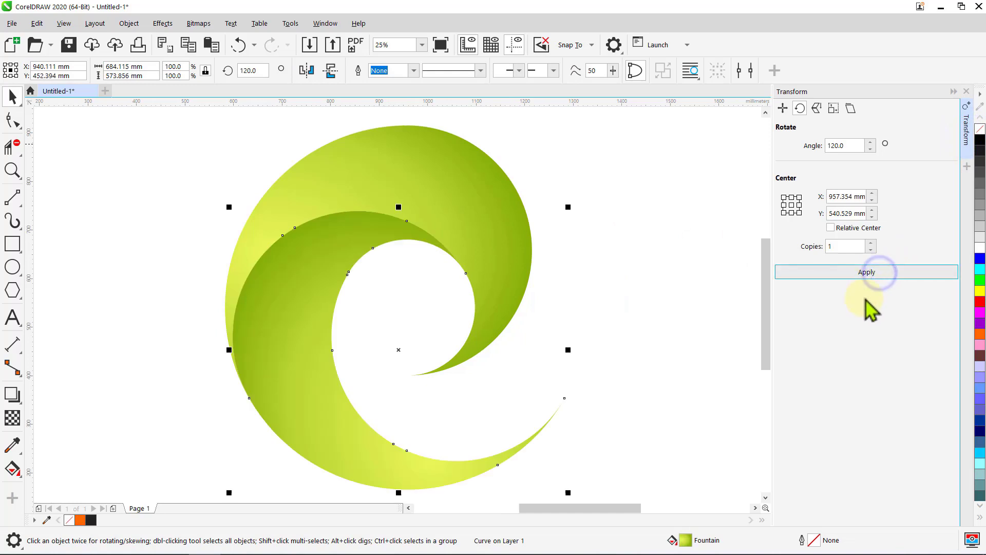
pyautogui.click(868, 272)
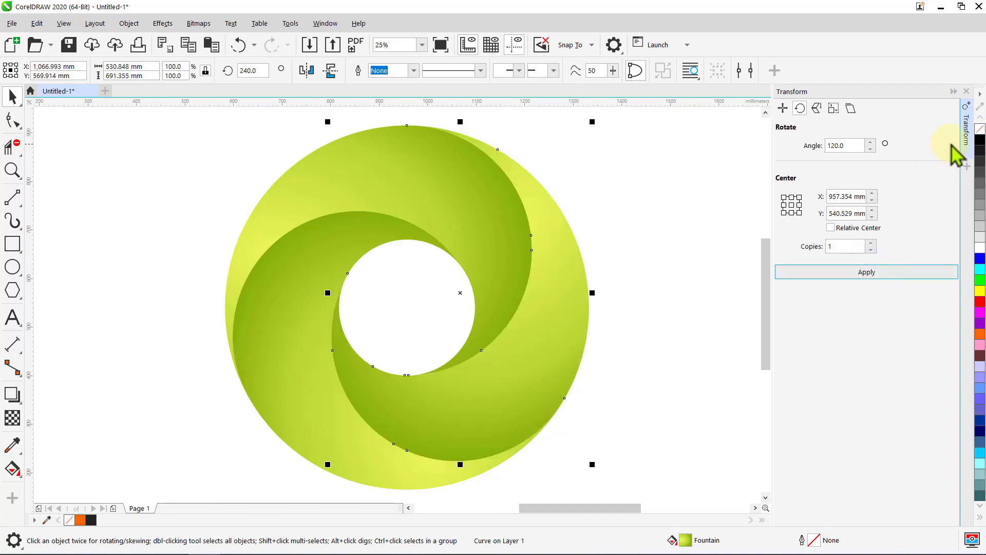
pyautogui.click(967, 131)
pyautogui.click(895, 177)
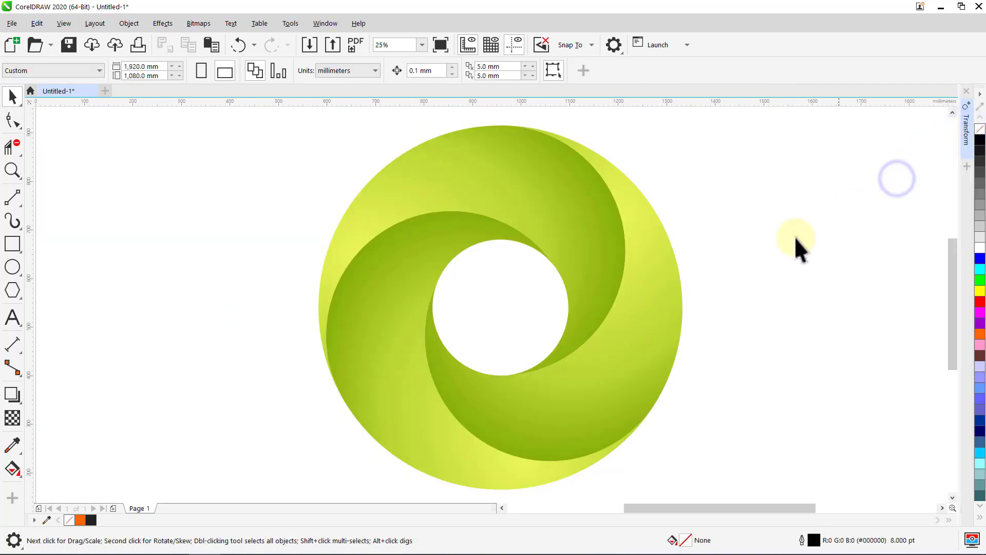
# - Set the dark green fill node of the ring's lower-left crescent to RGB 5, 105, 191
pyautogui.click(399, 278)
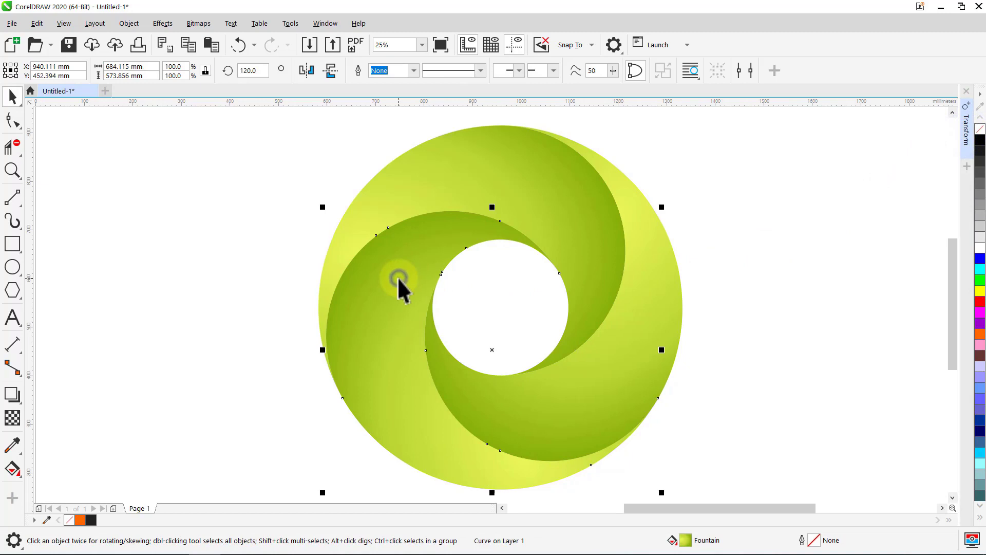
pyautogui.click(12, 468)
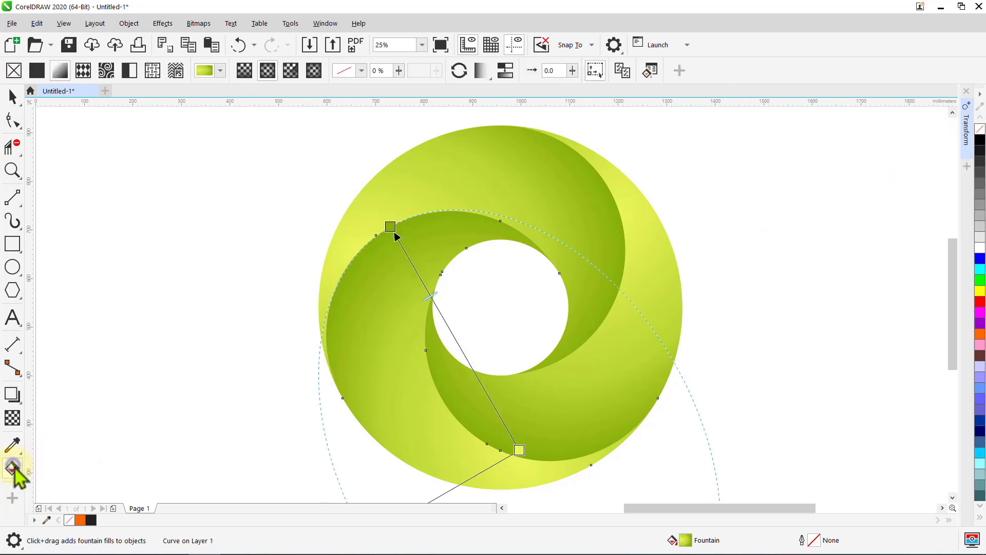
pyautogui.click(391, 227)
pyautogui.click(414, 217)
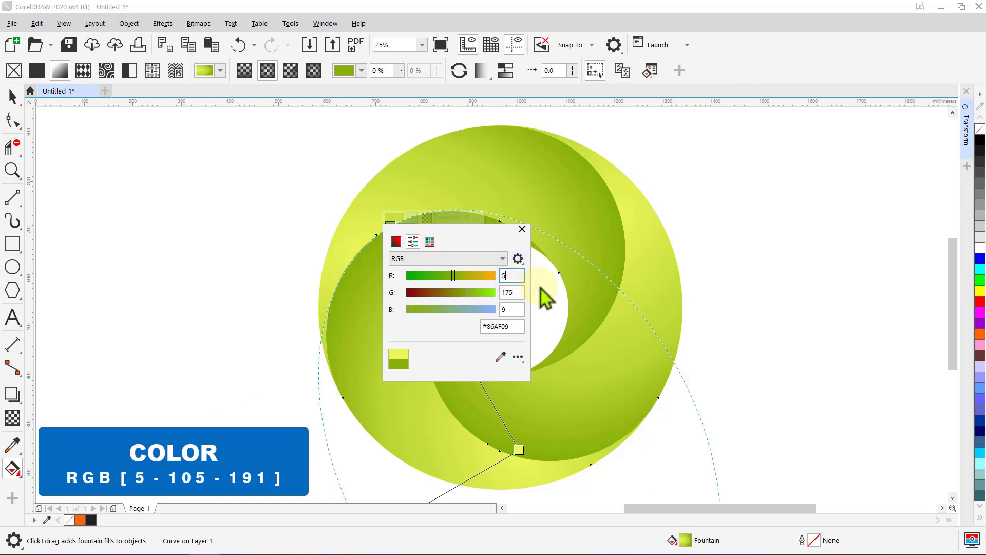
pyautogui.press('Return')
pyautogui.click(515, 292)
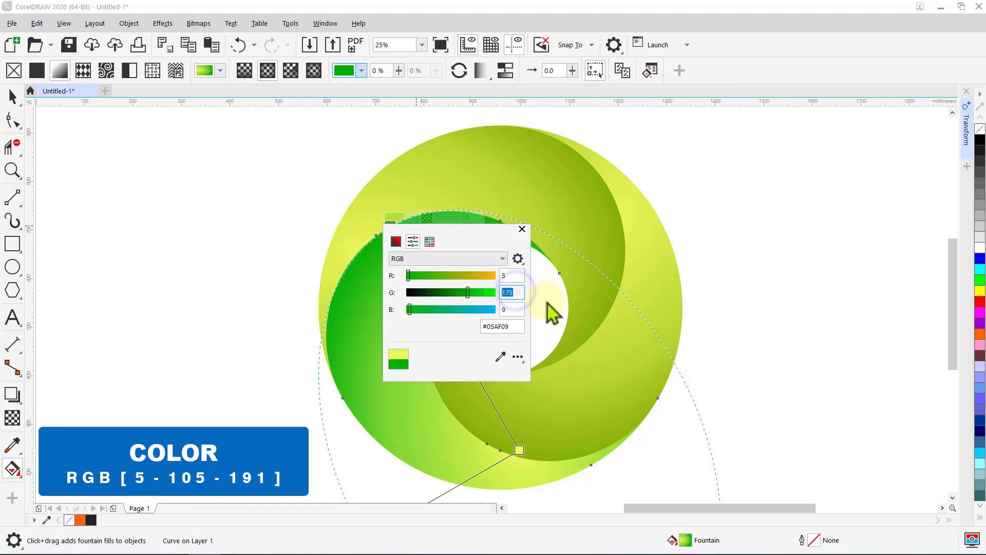
pyautogui.press('Return')
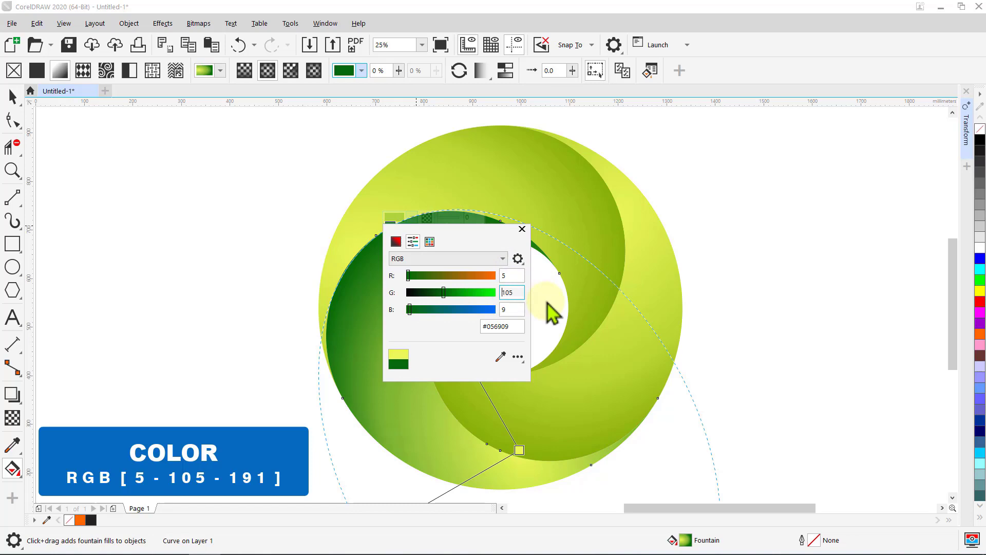
pyautogui.click(508, 309)
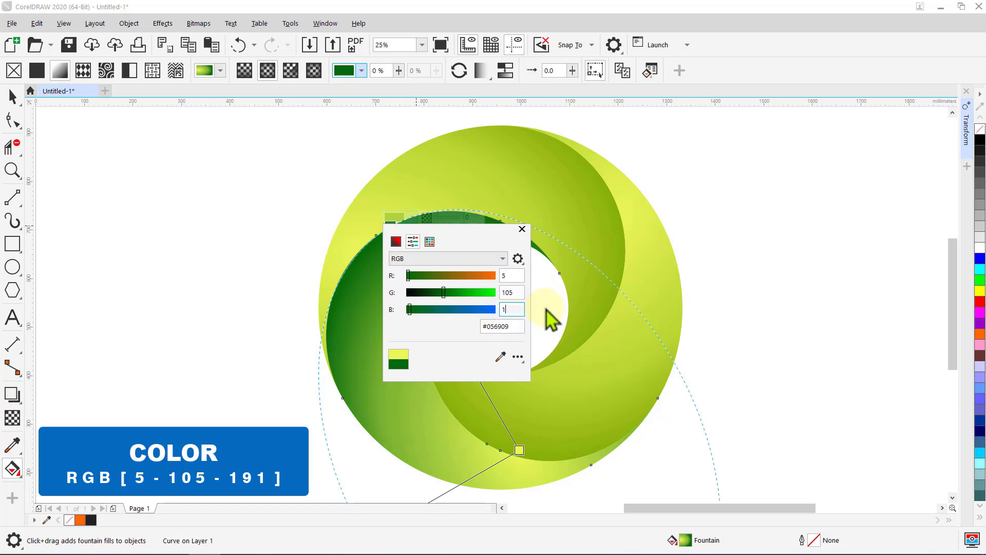
pyautogui.write('191')
pyautogui.press('Return')
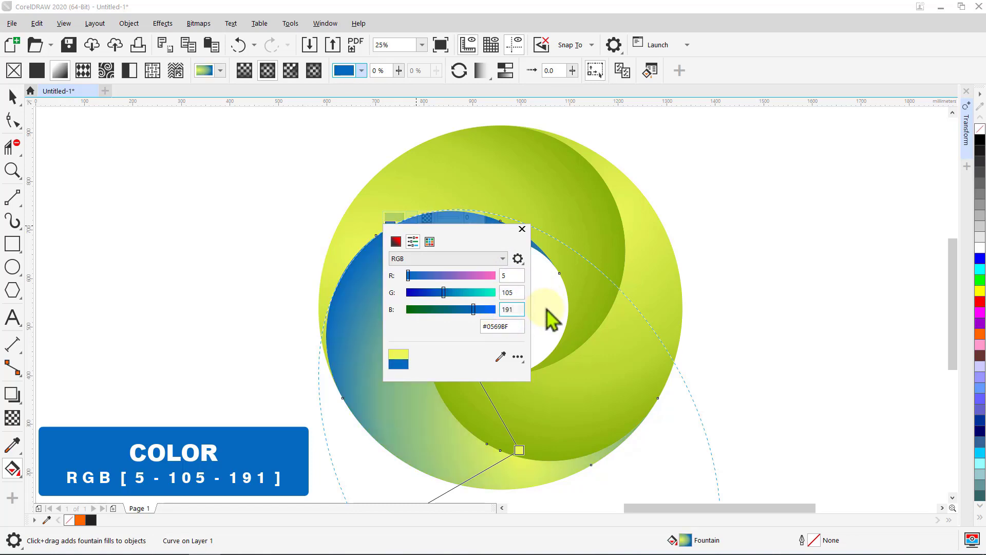
pyautogui.click(522, 229)
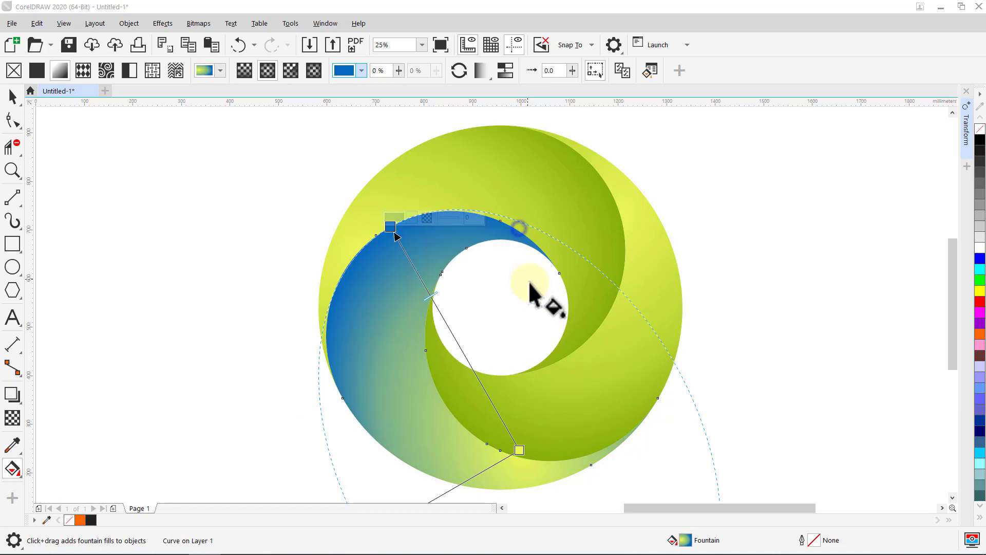
# - Set the yellow fill node of the blue lower-left crescent to RGB 44, 184, 246
pyautogui.click(520, 451)
pyautogui.click(541, 442)
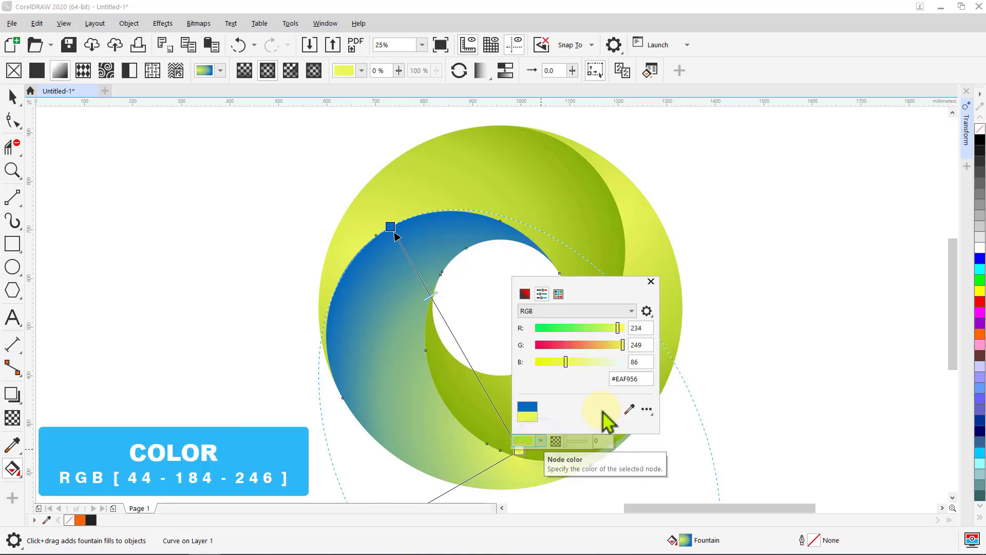
pyautogui.write('4')
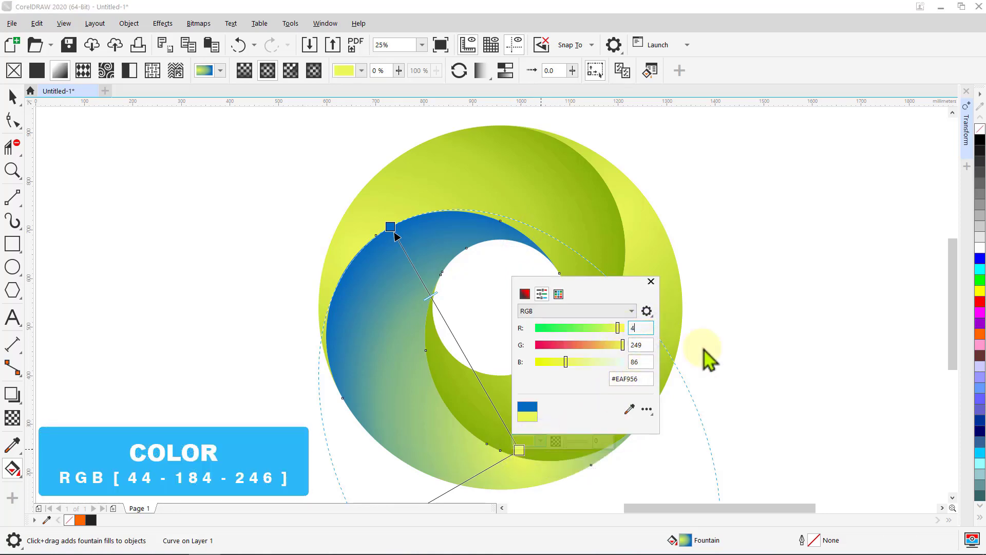
pyautogui.write('4')
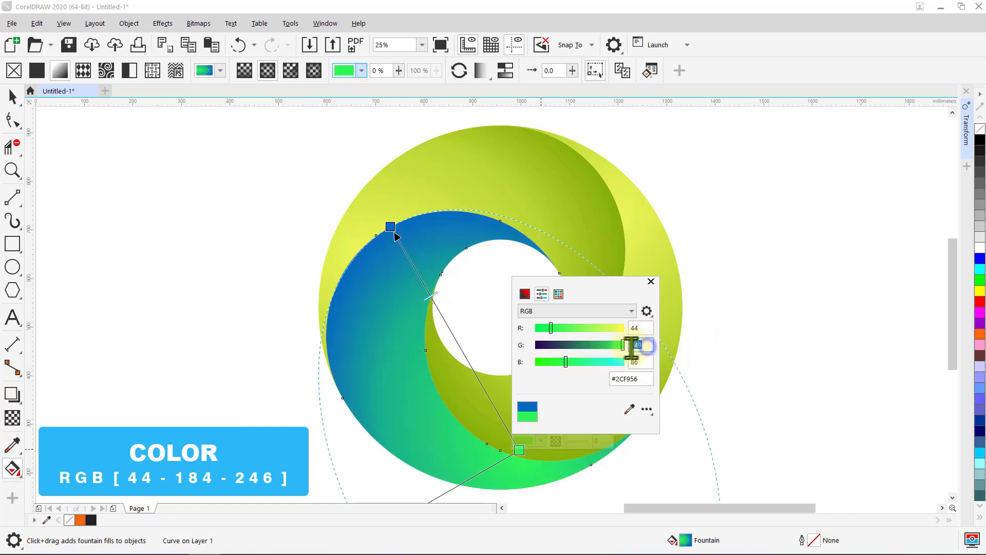
pyautogui.write('184')
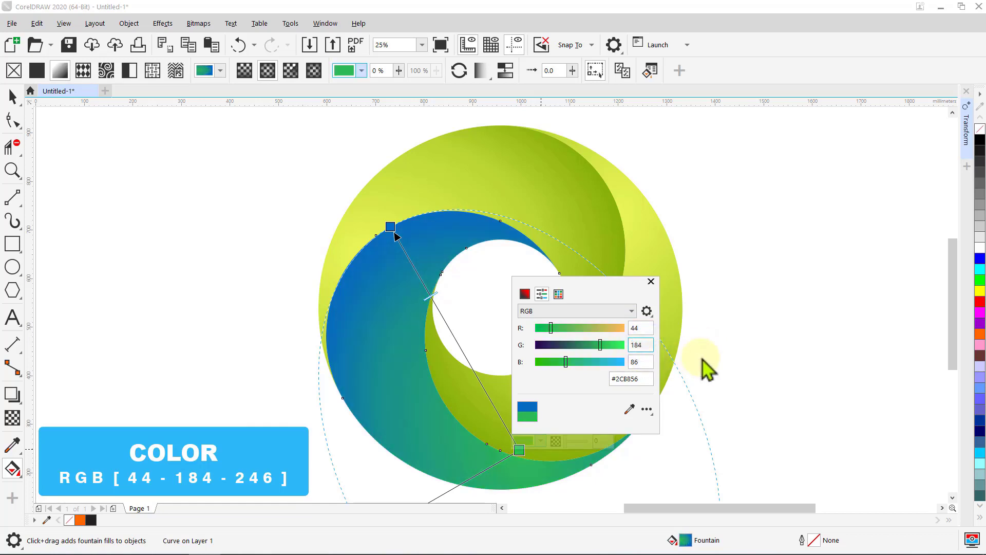
pyautogui.doubleClick(639, 361)
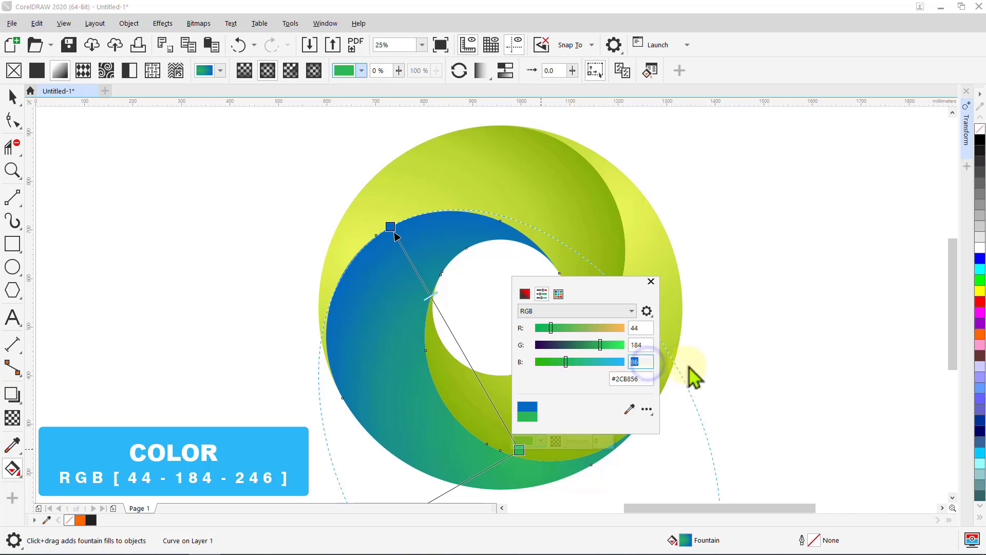
pyautogui.write('246')
pyautogui.press('Return')
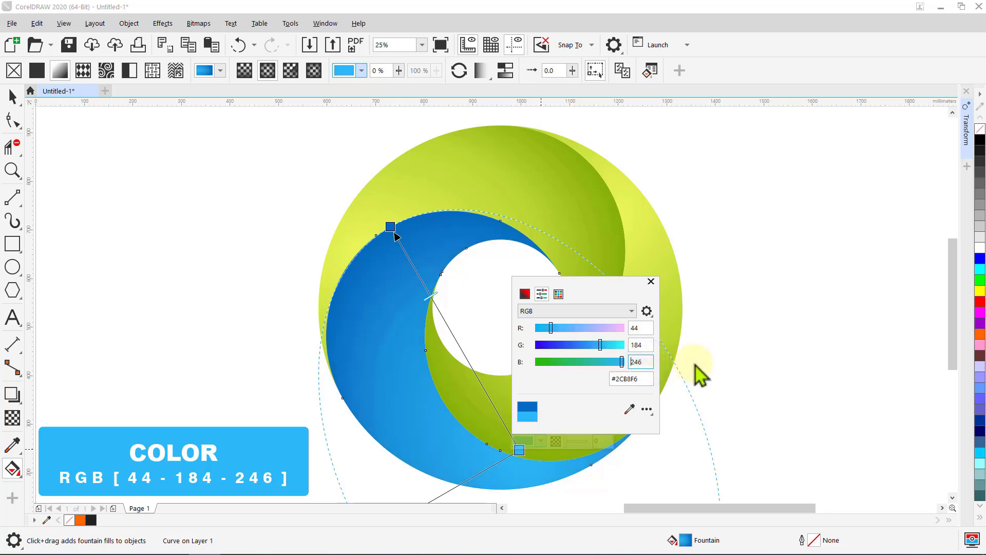
pyautogui.click(650, 282)
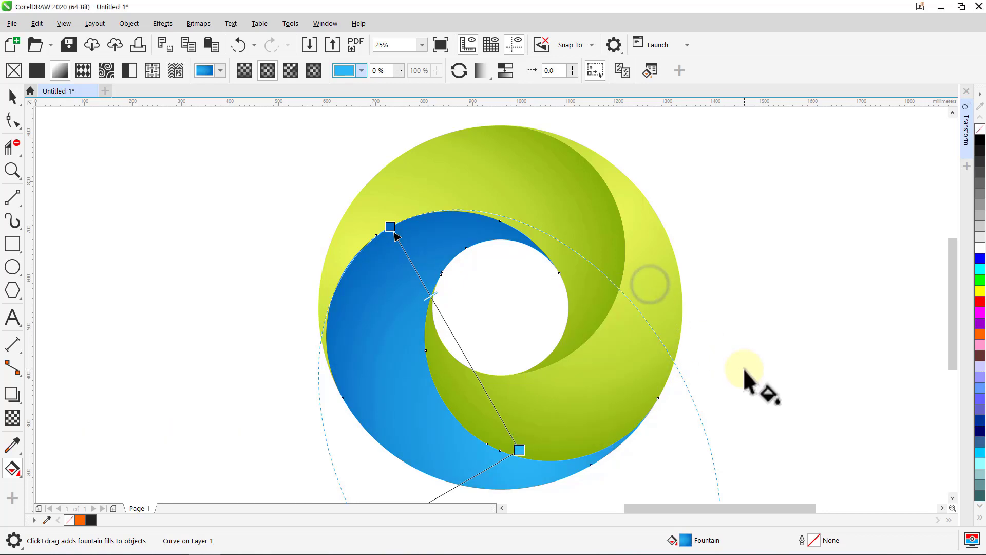
# - Set the dark green fill node of the ring's right-hand crescent to RGB 189, 125, 19
pyautogui.click(664, 286)
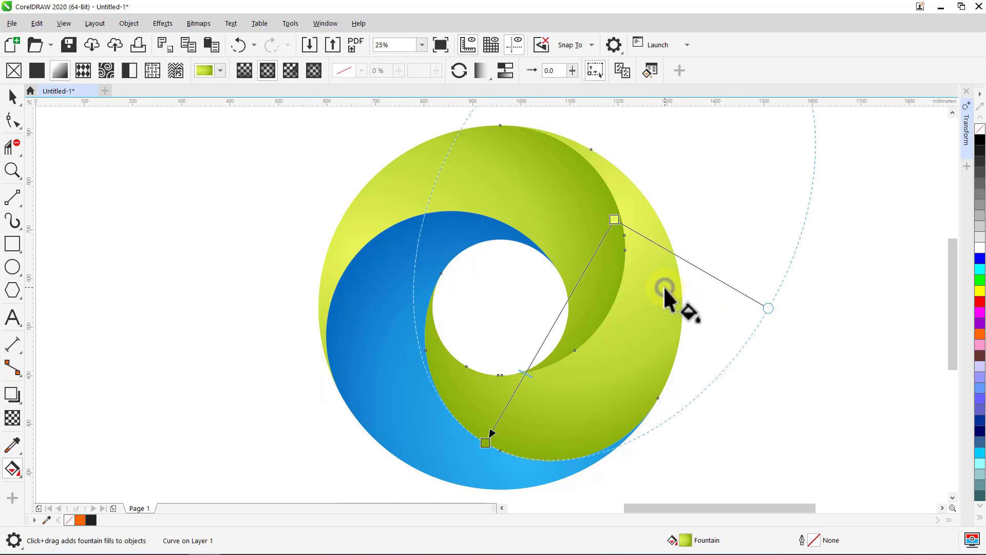
pyautogui.click(486, 442)
pyautogui.click(507, 438)
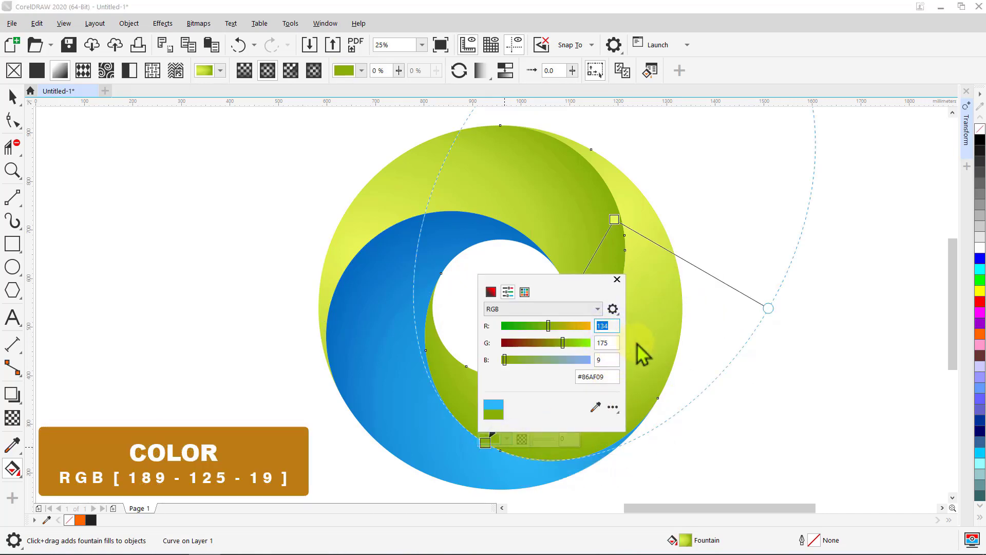
pyautogui.write('189')
pyautogui.press('Return')
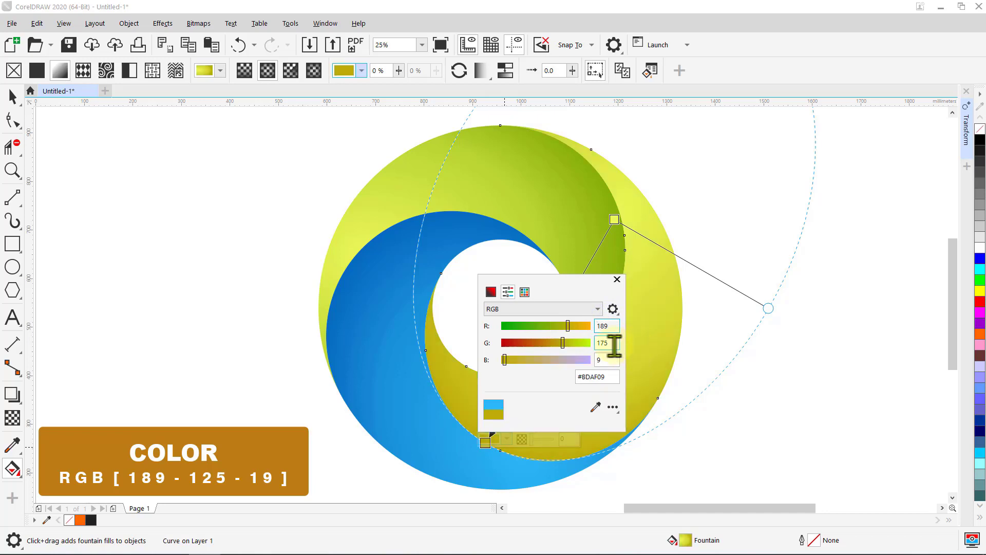
pyautogui.moveTo(612, 343); pyautogui.dragTo(594, 344)
pyautogui.write('125')
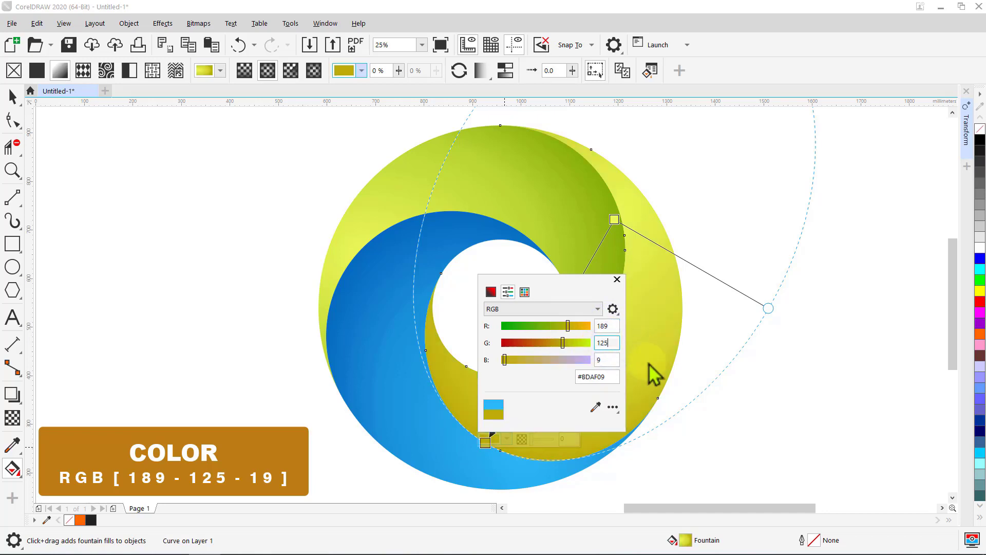
pyautogui.press('Return')
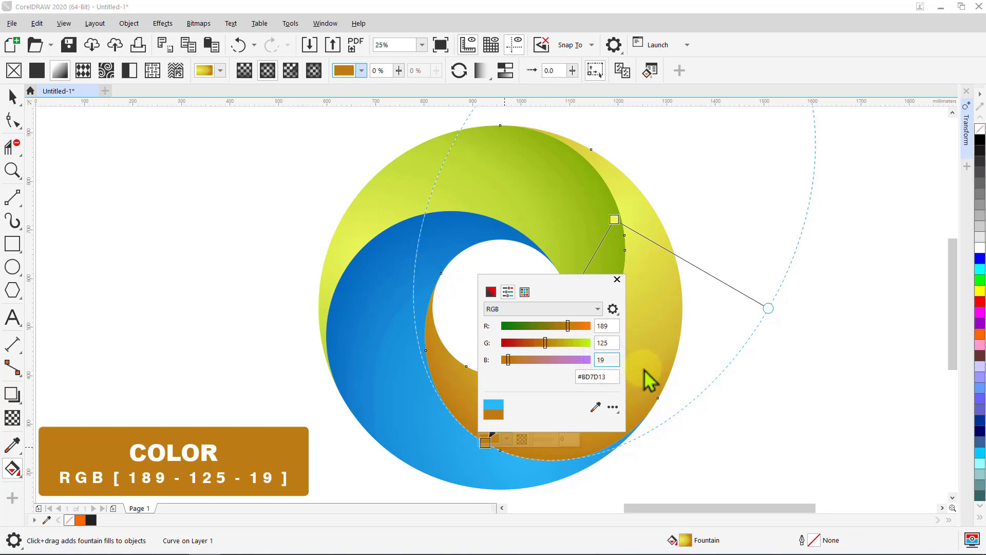
pyautogui.click(617, 278)
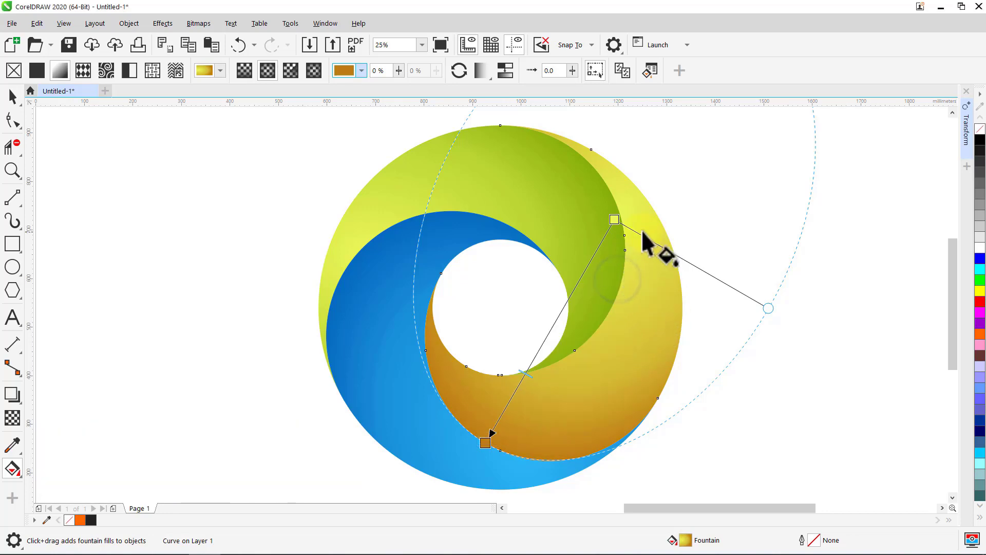
# - Set the light yellow fill node of the same right-hand crescent to RGB 254, 223, 98
pyautogui.click(615, 219)
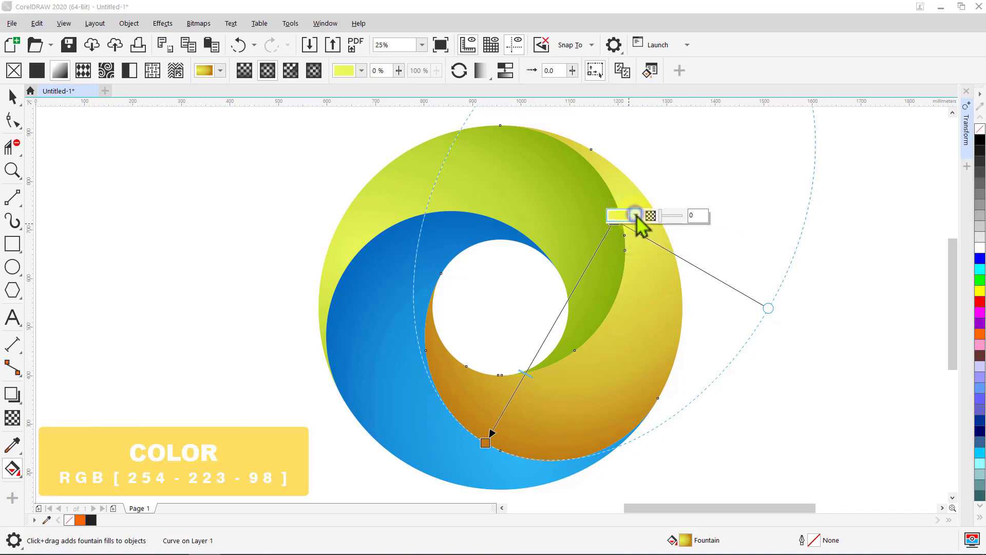
pyautogui.click(636, 216)
pyautogui.doubleClick(742, 273)
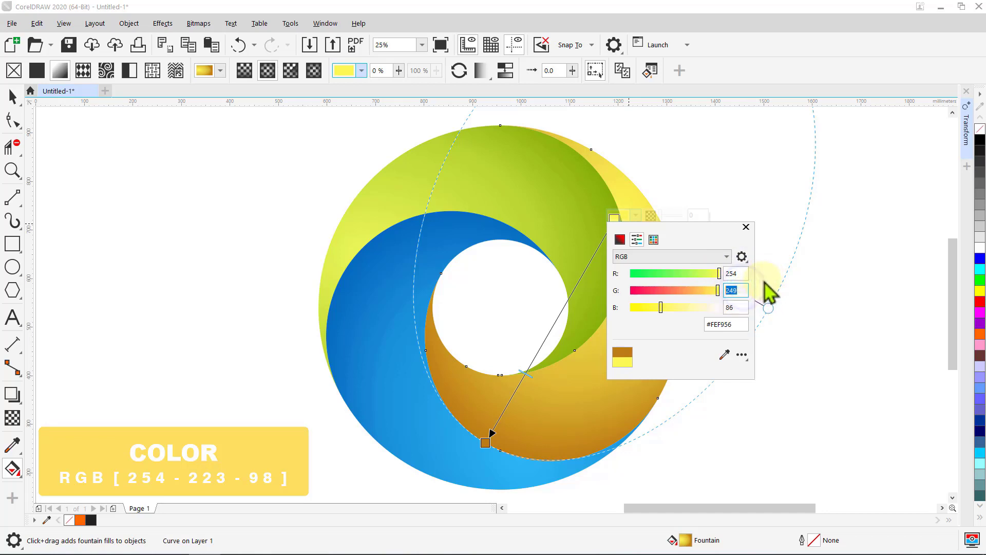
pyautogui.write('223')
pyautogui.press('Return')
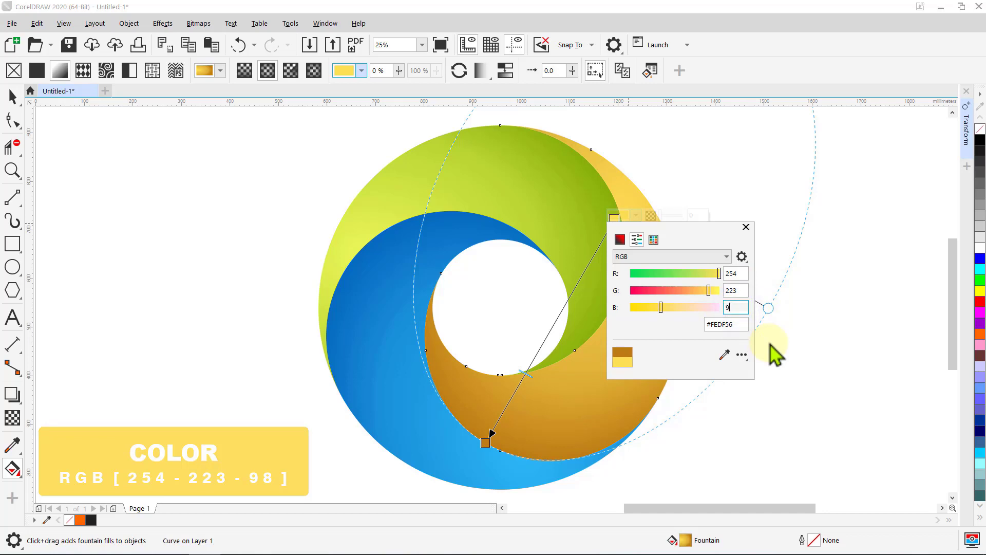
pyautogui.click(746, 228)
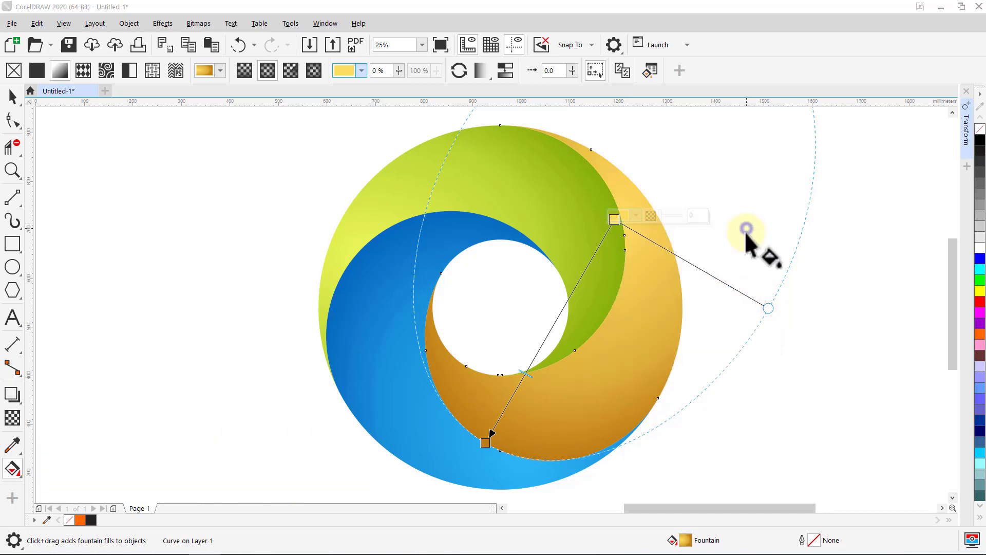
# - Duplicate the green upper crescent in the same place
pyautogui.click(15, 97)
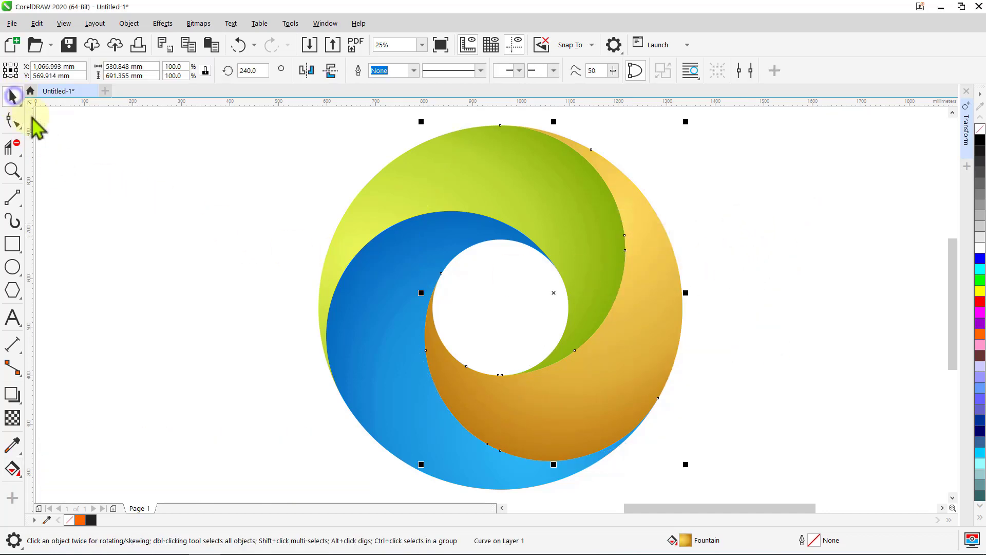
pyautogui.click(441, 178)
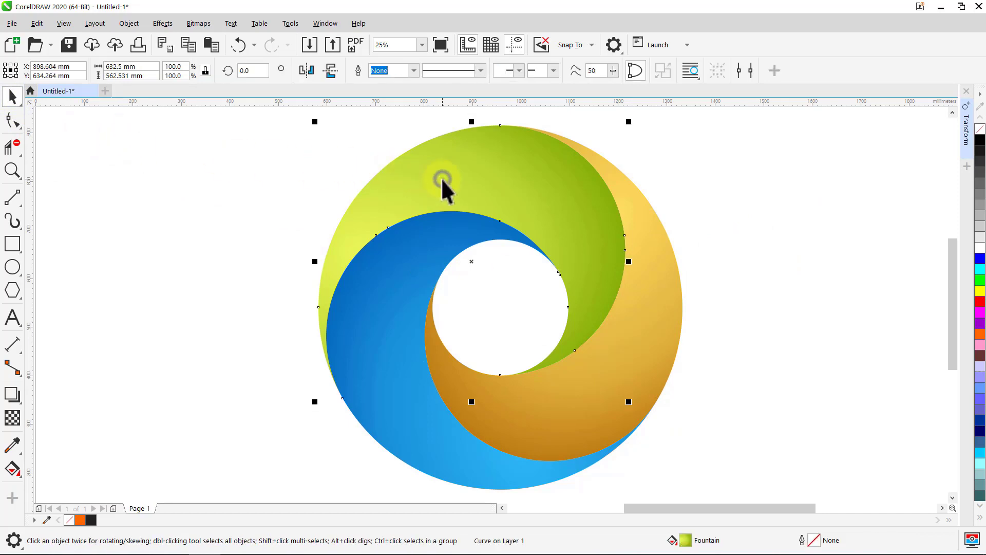
pyautogui.press('+')
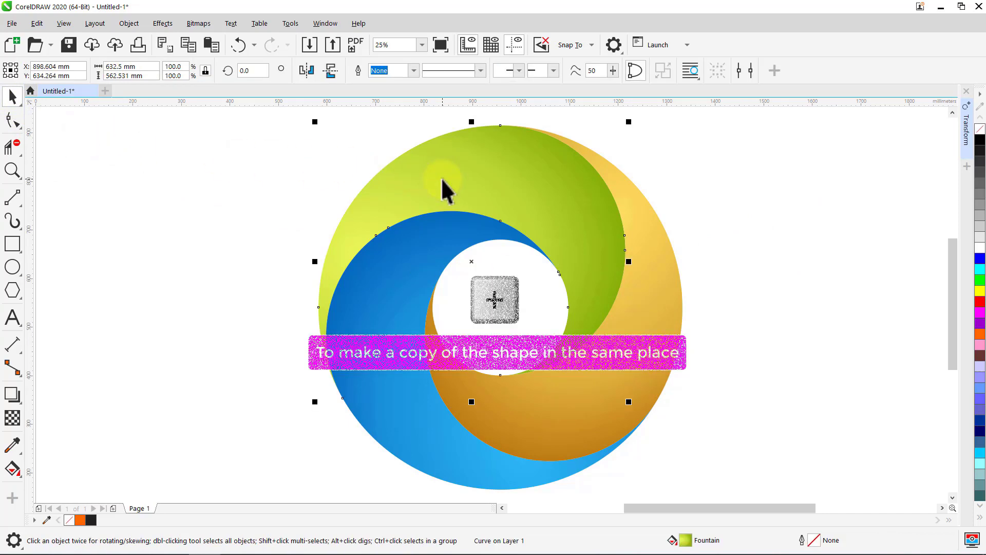
# - Recolour both fountain fill nodes of the duplicated green crescent with the palette's pale yellow
pyautogui.click(11, 470)
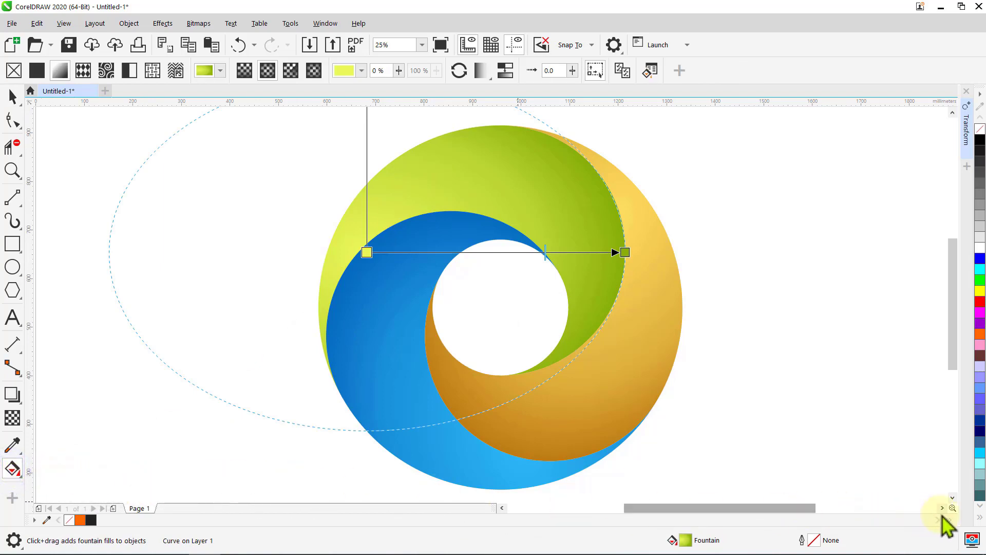
pyautogui.click(980, 517)
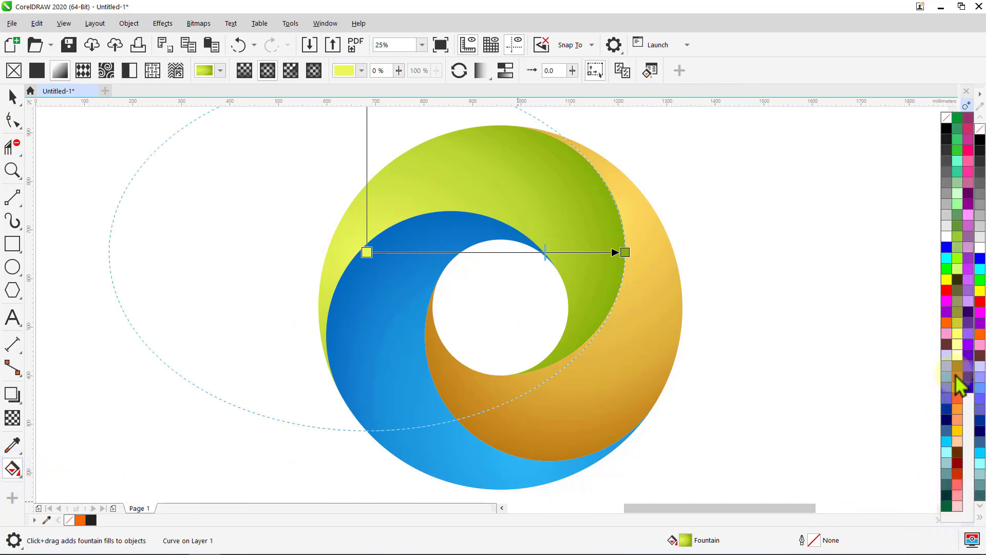
pyautogui.moveTo(958, 344); pyautogui.dragTo(377, 262)
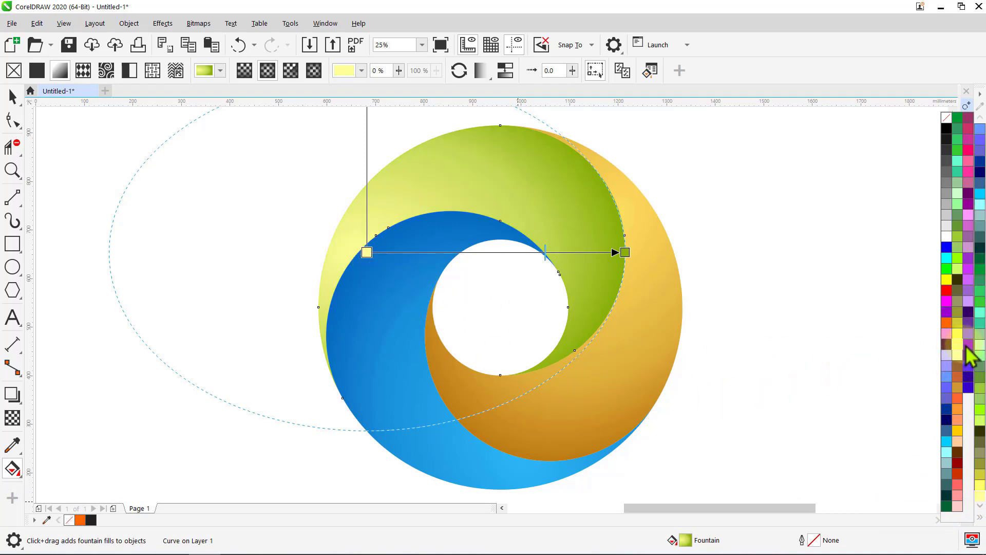
pyautogui.moveTo(958, 345); pyautogui.dragTo(793, 332)
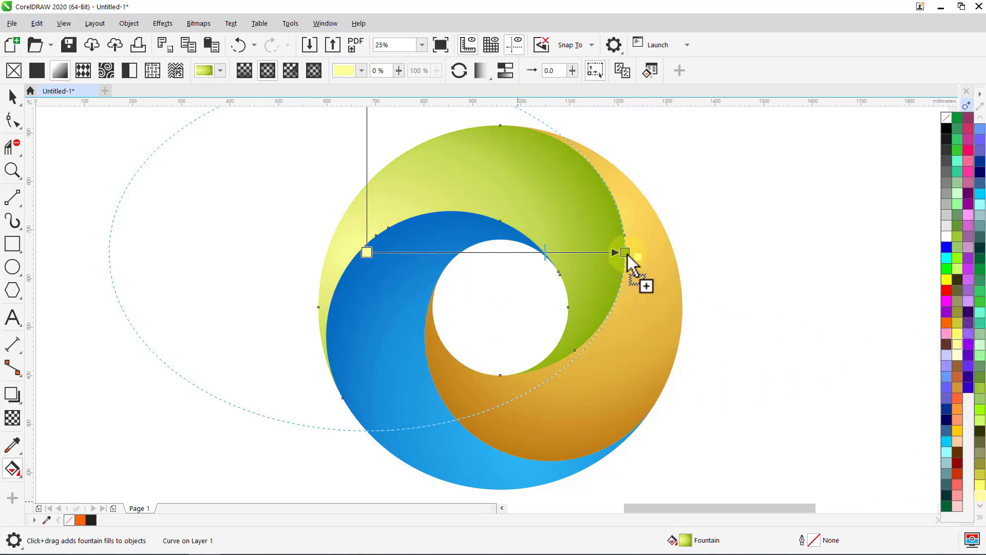
pyautogui.moveTo(627, 254); pyautogui.dragTo(626, 254)
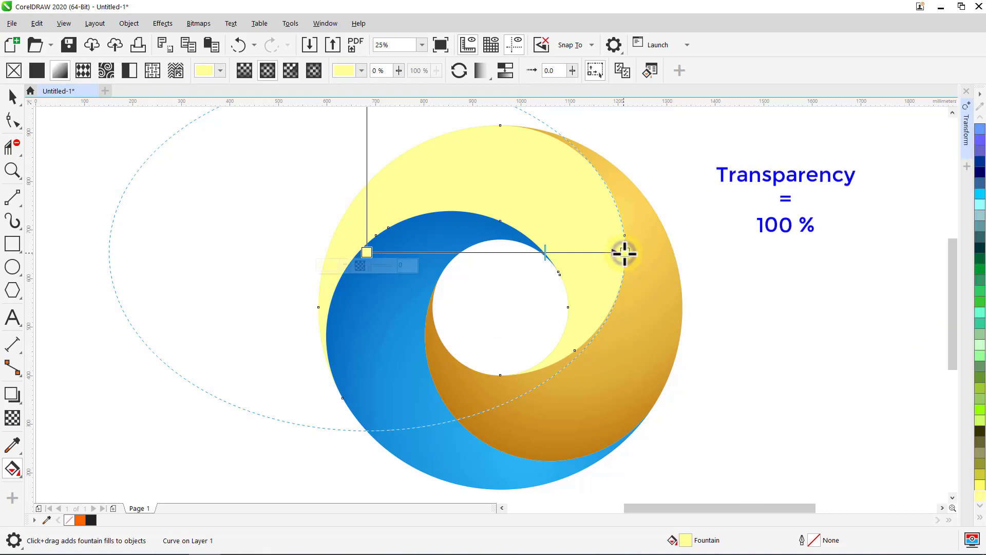
# - Set the pale yellow fill's end node to 100% transparency and its centre node to 50%
pyautogui.click(626, 253)
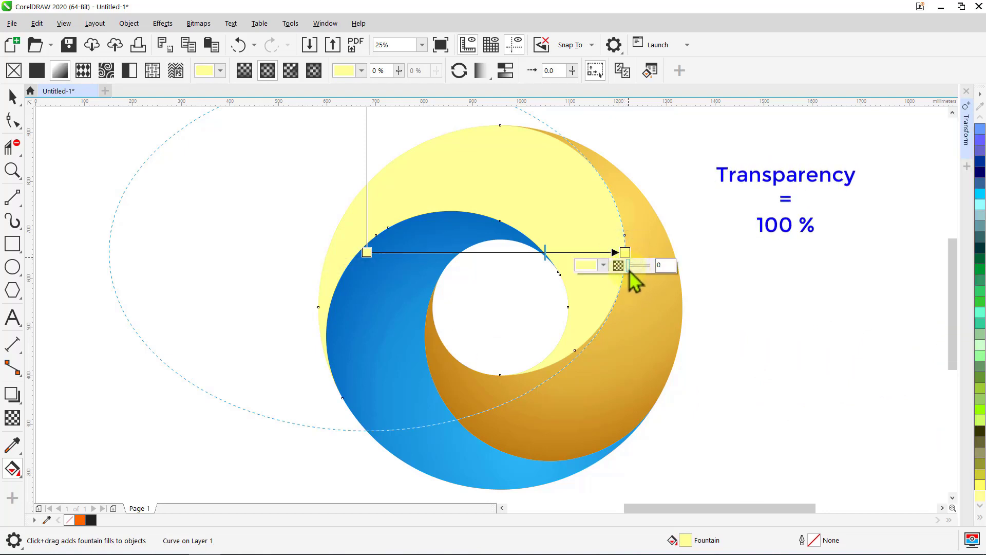
pyautogui.moveTo(629, 266); pyautogui.dragTo(667, 280)
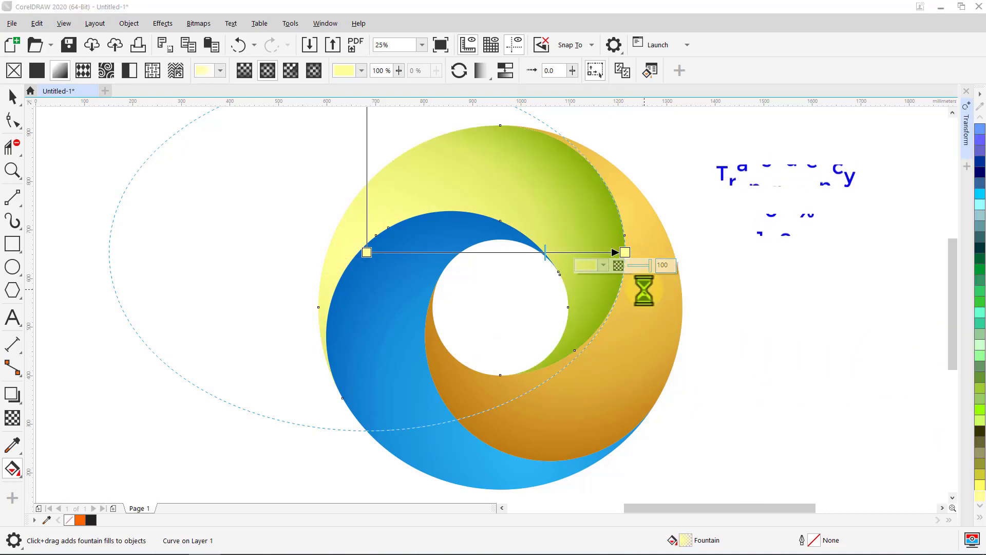
pyautogui.click(367, 252)
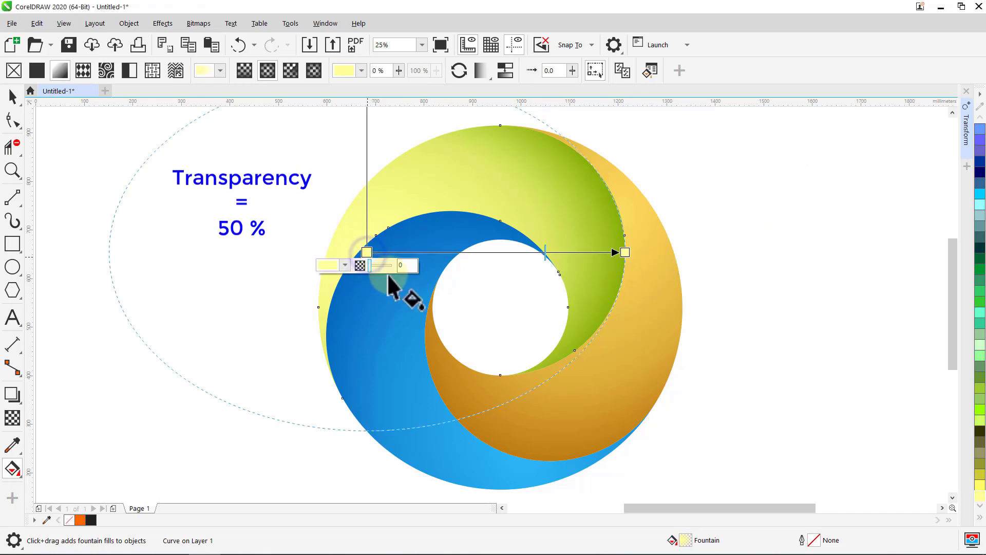
pyautogui.click(409, 265)
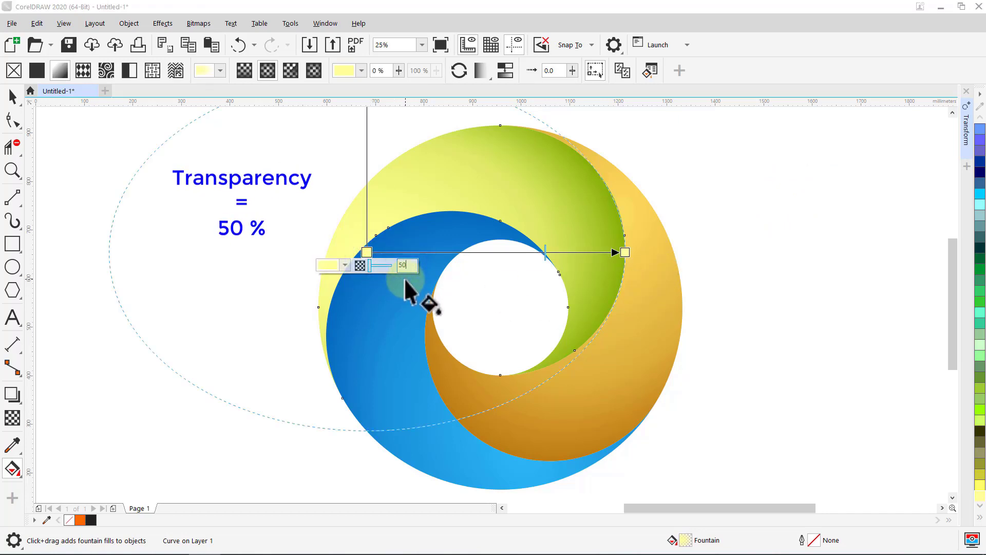
pyautogui.write('50')
pyautogui.press('Return')
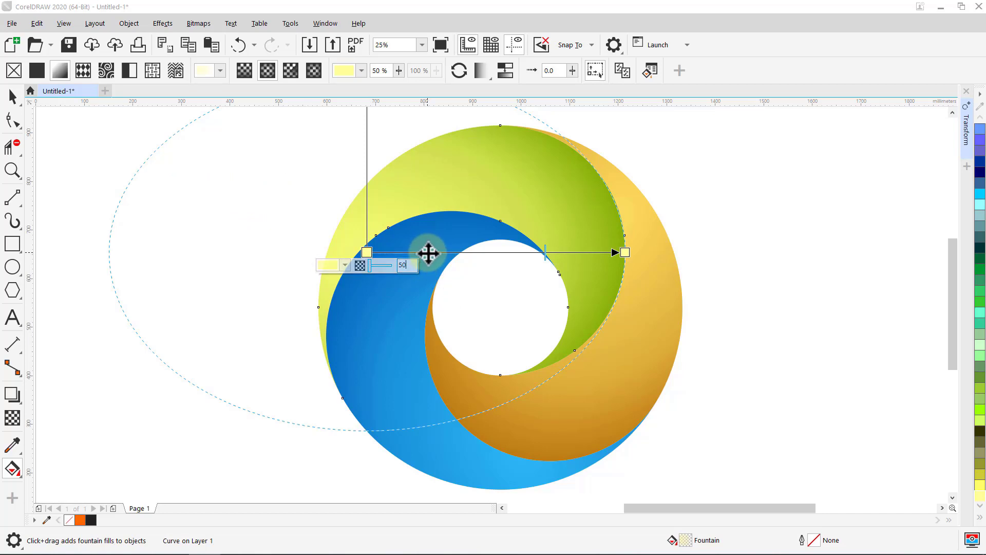
# - Shift the transparent yellow fill down and to the right, then shorten its end node and flatten its ellipse
pyautogui.moveTo(428, 253); pyautogui.dragTo(451, 283)
pyautogui.moveTo(647, 282); pyautogui.dragTo(604, 281)
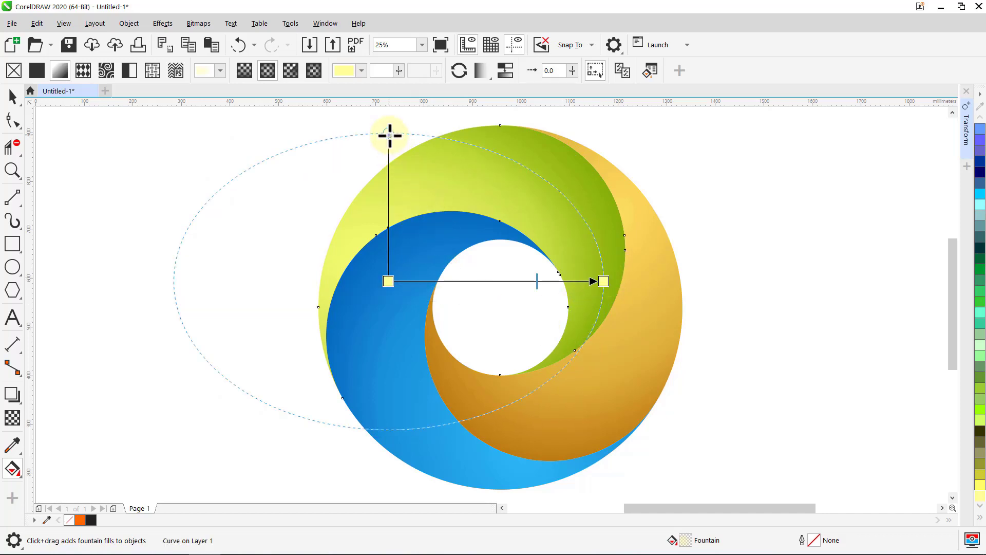
pyautogui.moveTo(390, 135); pyautogui.dragTo(389, 147)
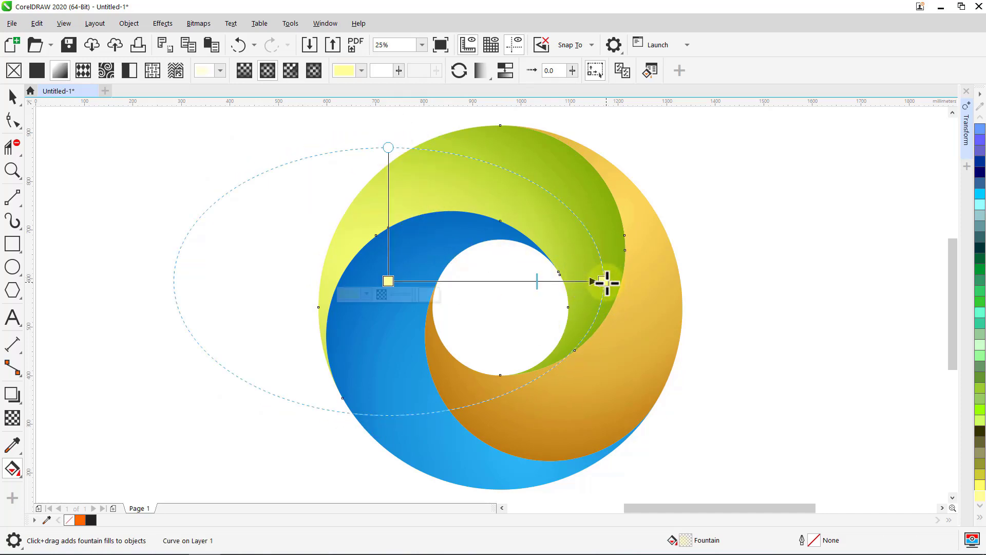
pyautogui.moveTo(606, 282); pyautogui.dragTo(598, 282)
# - Stretch the yellow fill's ellipse slightly taller, then deselect the crescent
pyautogui.moveTo(467, 349); pyautogui.dragTo(474, 379)
pyautogui.moveTo(467, 310); pyautogui.dragTo(470, 295)
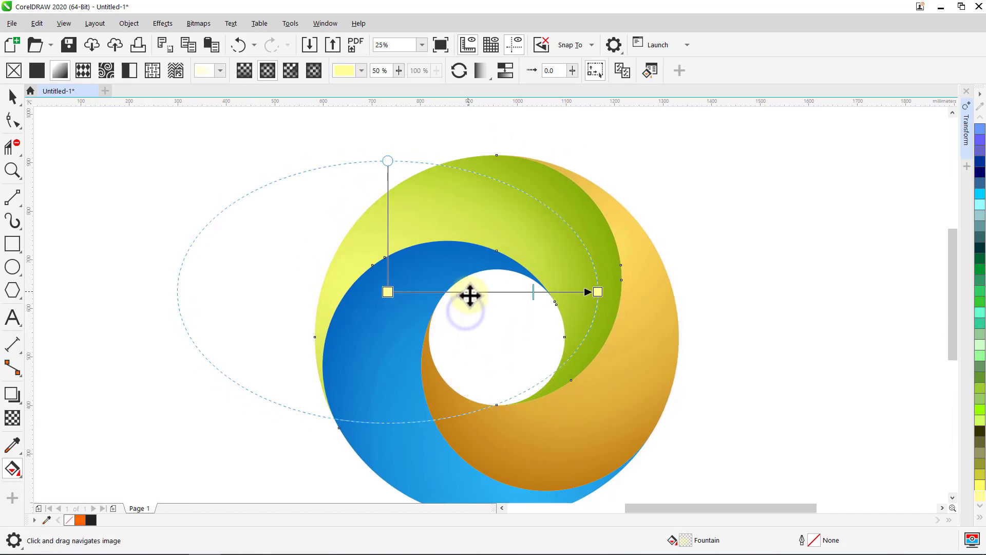
pyautogui.moveTo(387, 160); pyautogui.dragTo(387, 145)
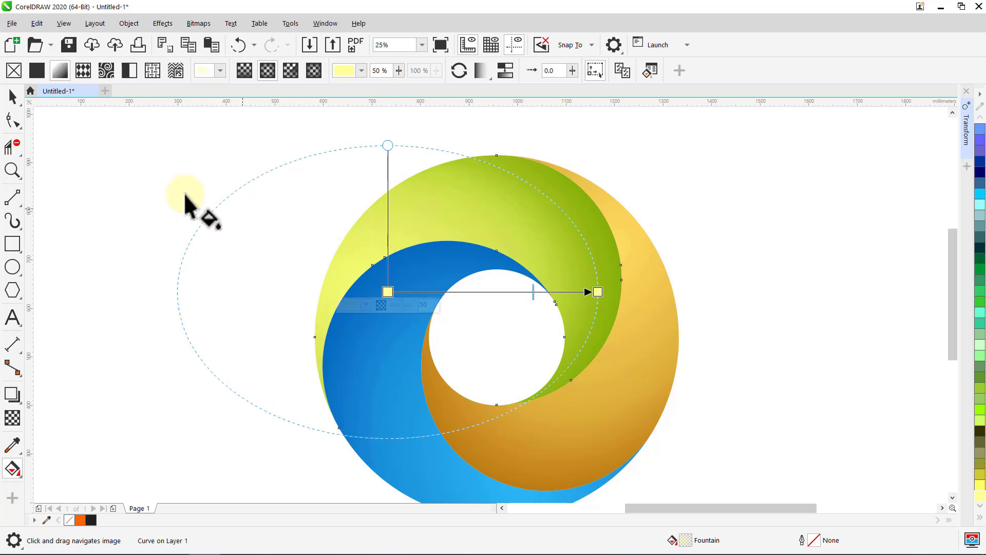
pyautogui.click(12, 96)
pyautogui.click(119, 118)
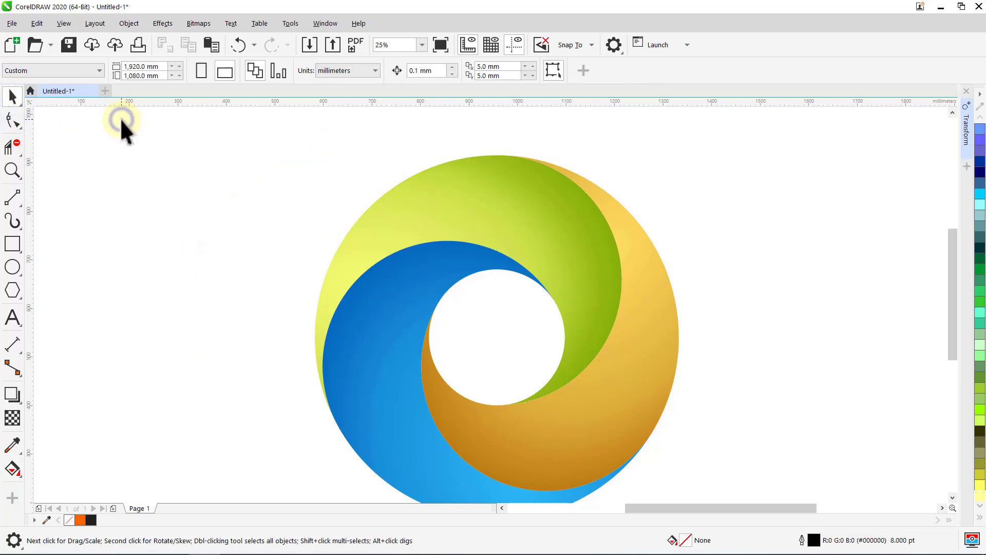
# - Rotate two copies of the transparent yellow crescent by 120° around the ring's centre onto the other crescents, and deselect
pyautogui.press('F4')
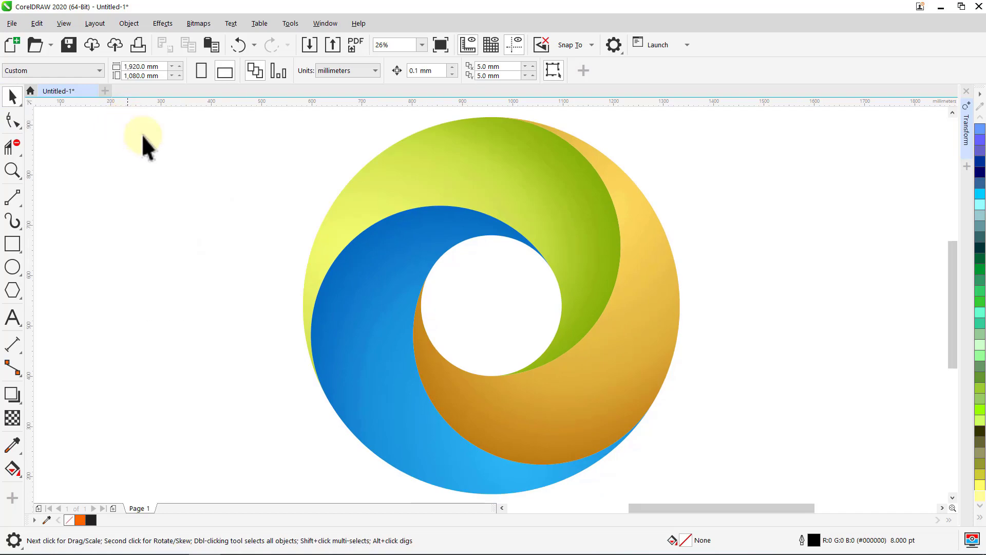
pyautogui.click(393, 181)
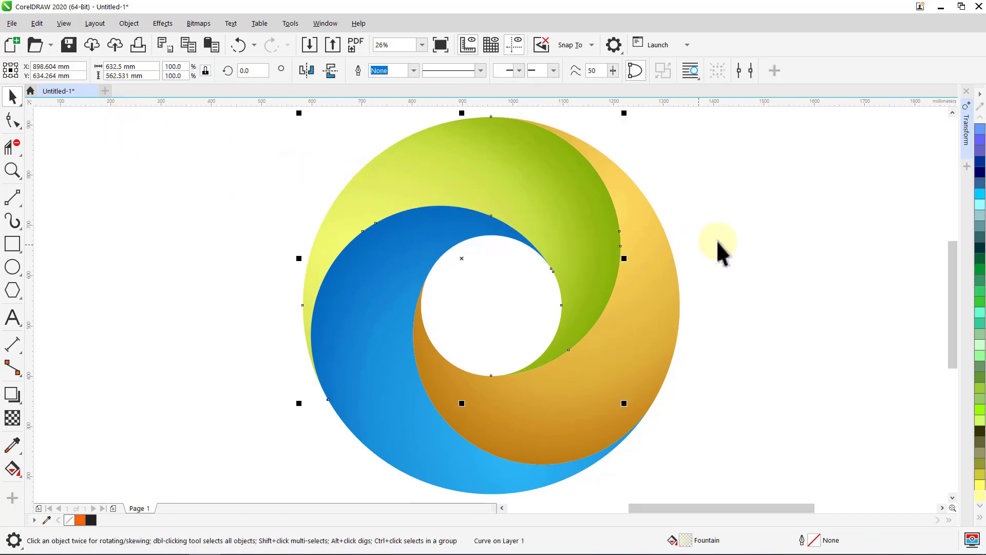
pyautogui.click(967, 134)
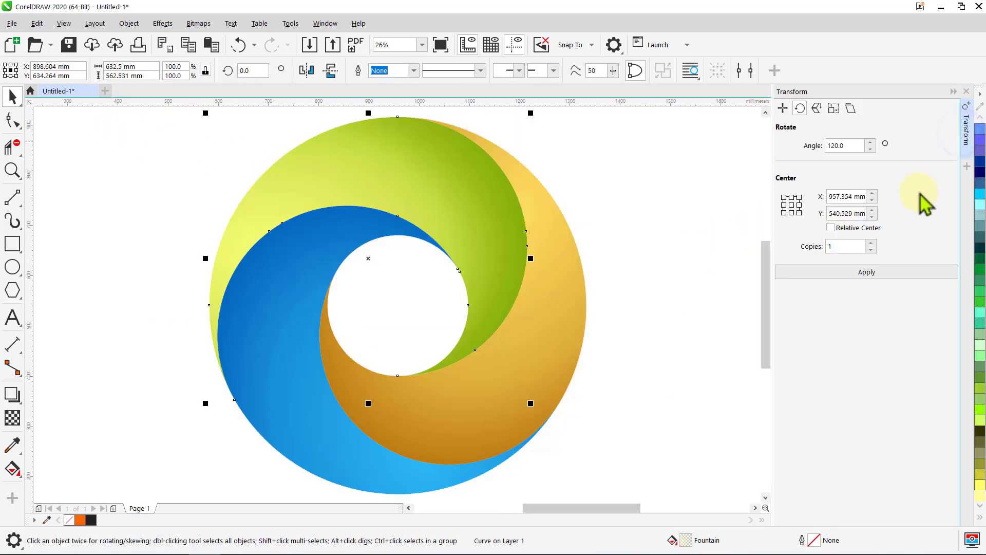
pyautogui.click(883, 271)
pyautogui.click(874, 273)
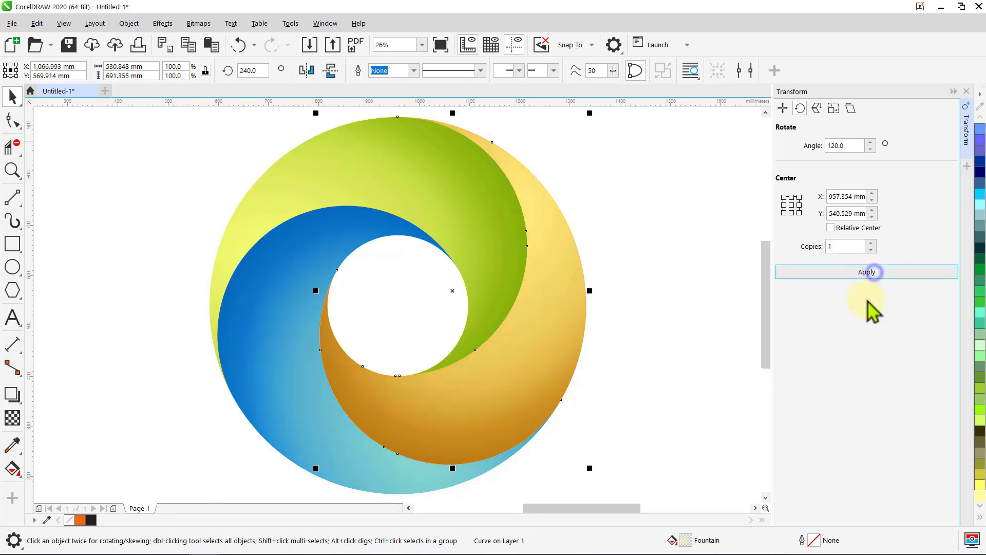
pyautogui.click(966, 91)
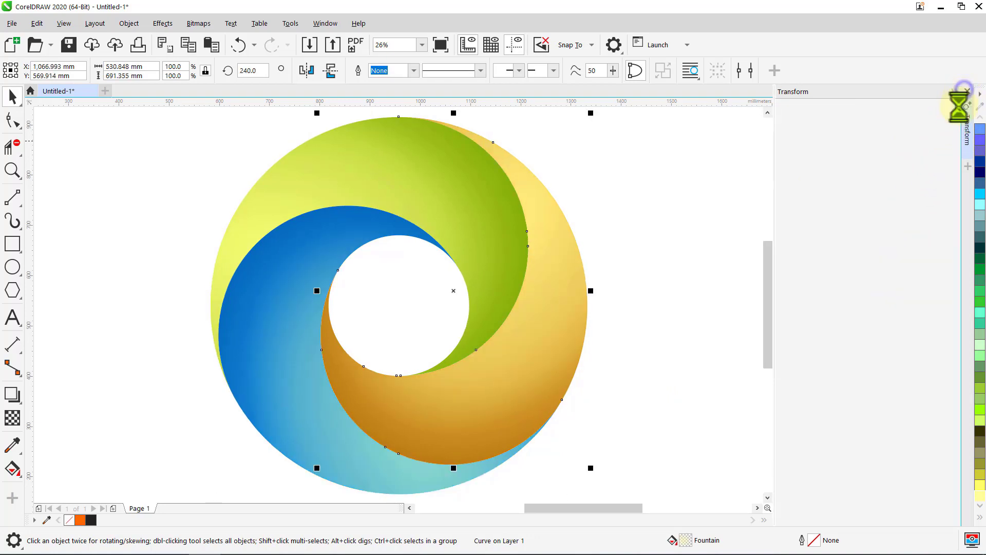
pyautogui.click(941, 133)
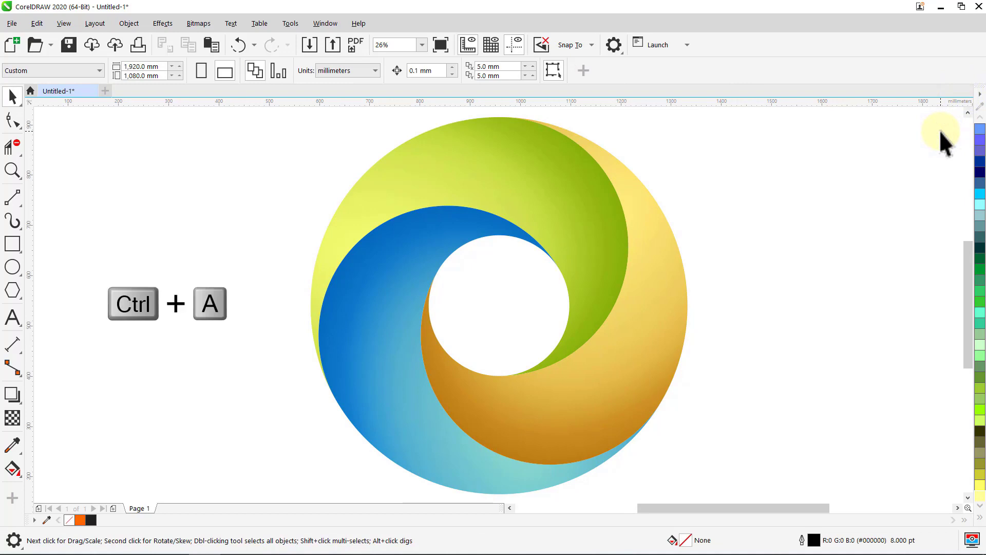
# - Group all the crescents and their highlight copies into one object, and deselect it
pyautogui.hotkey('ctrl', 'a')
pyautogui.hotkey('ctrl', 'g')
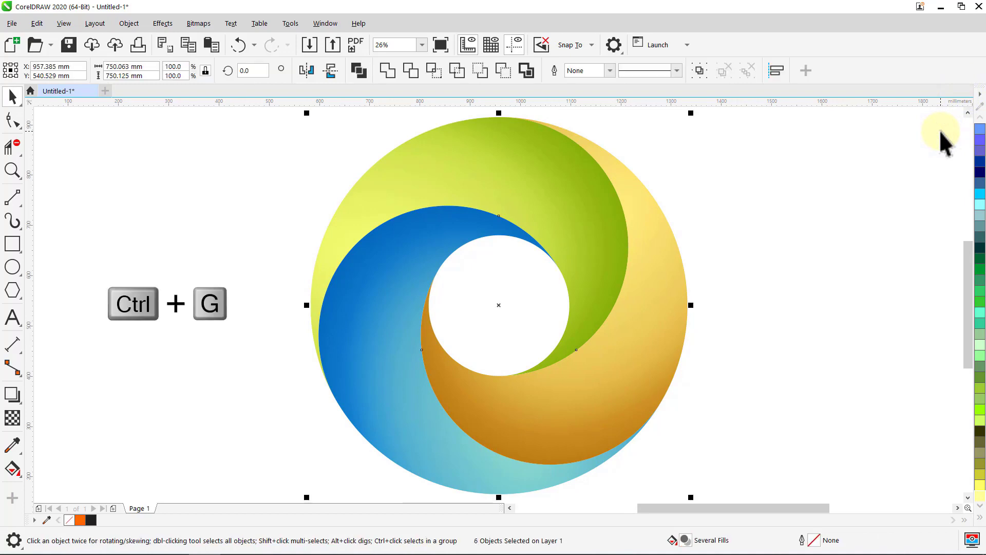
pyautogui.click(941, 132)
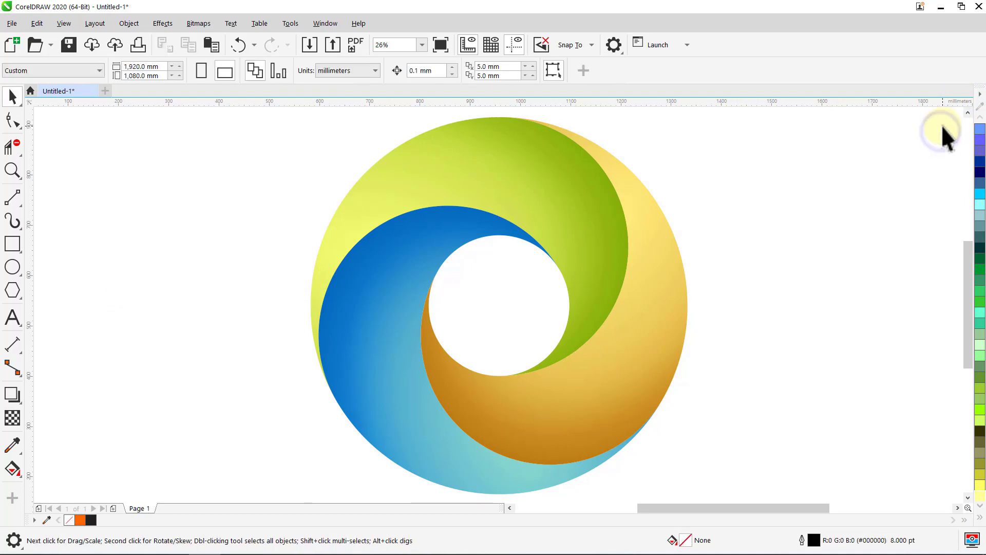
# - Centre the grouped ring on the page, working at 18% zoom
pyautogui.doubleClick(406, 45)
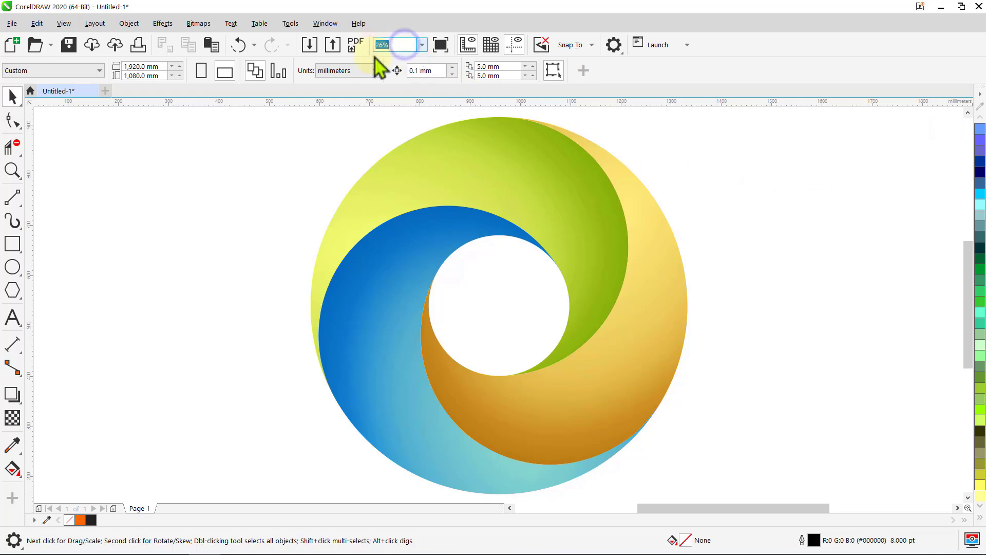
pyautogui.write('18')
pyautogui.press('Return')
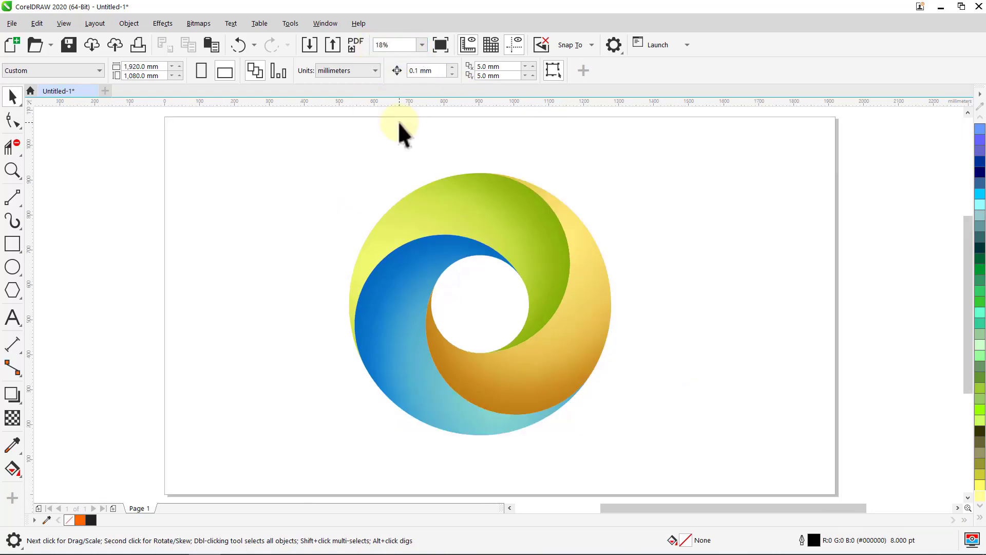
pyautogui.click(427, 199)
pyautogui.press('p')
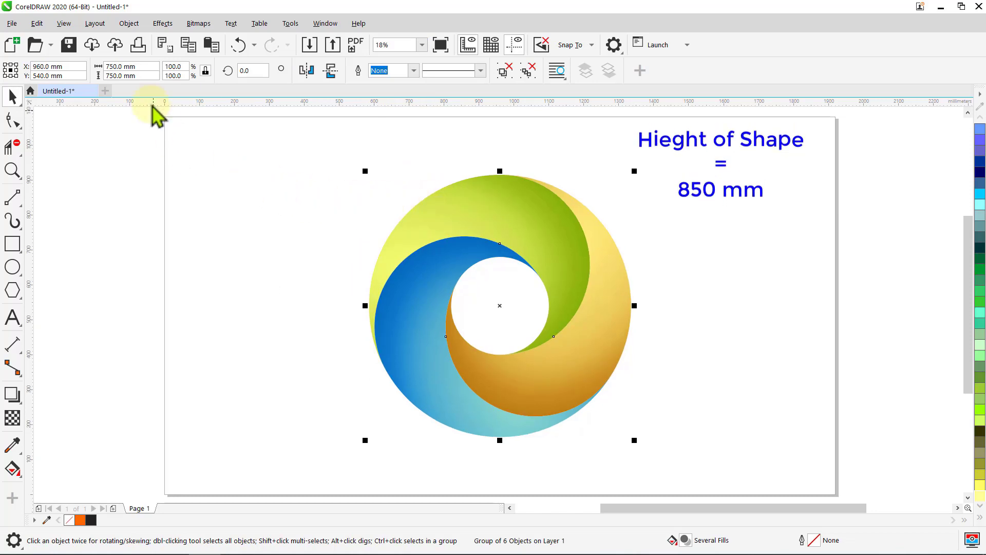
# - Set the grouped ring's height to 850 mm and move it straight up by about 53 mm
pyautogui.write('850')
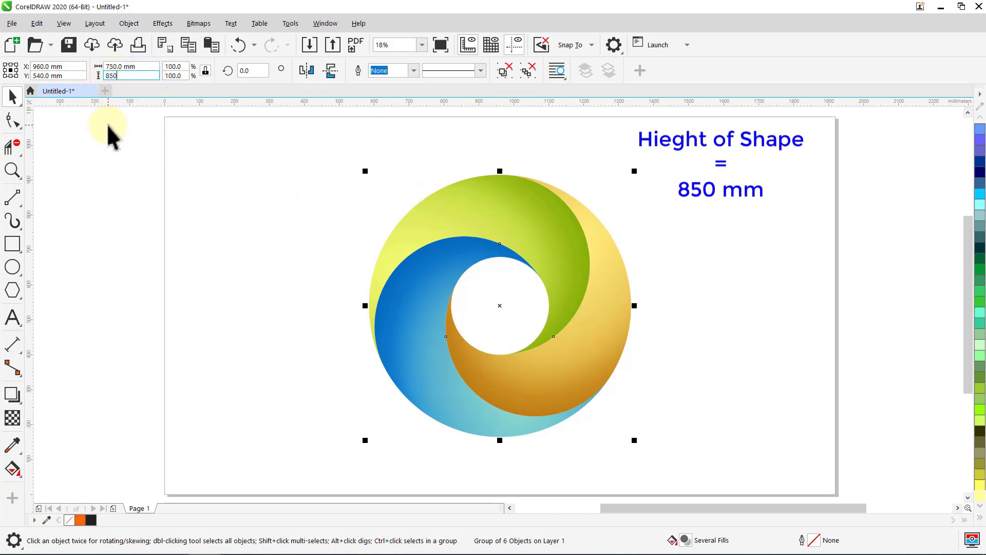
pyautogui.press('Return')
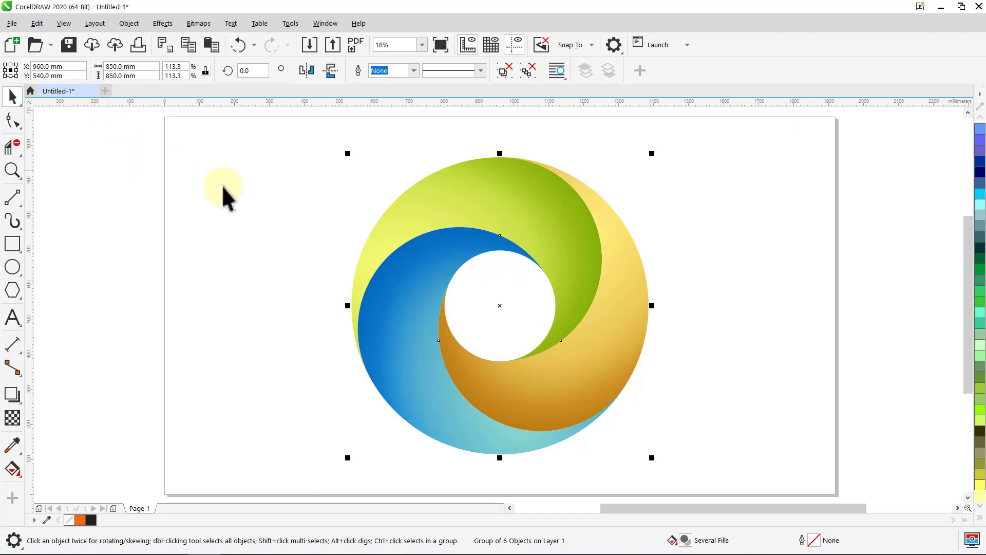
pyautogui.moveTo(569, 258); pyautogui.dragTo(568, 238)
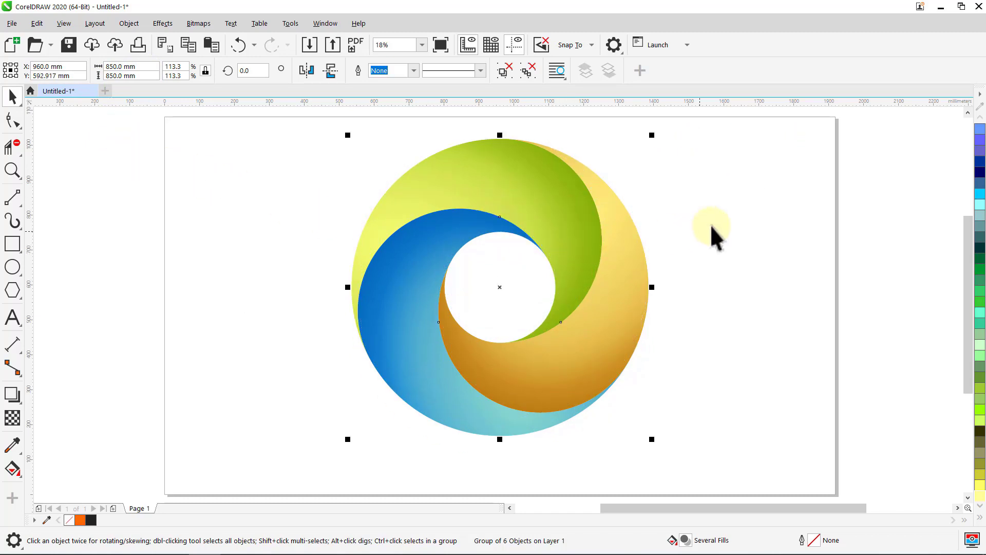
pyautogui.click(720, 212)
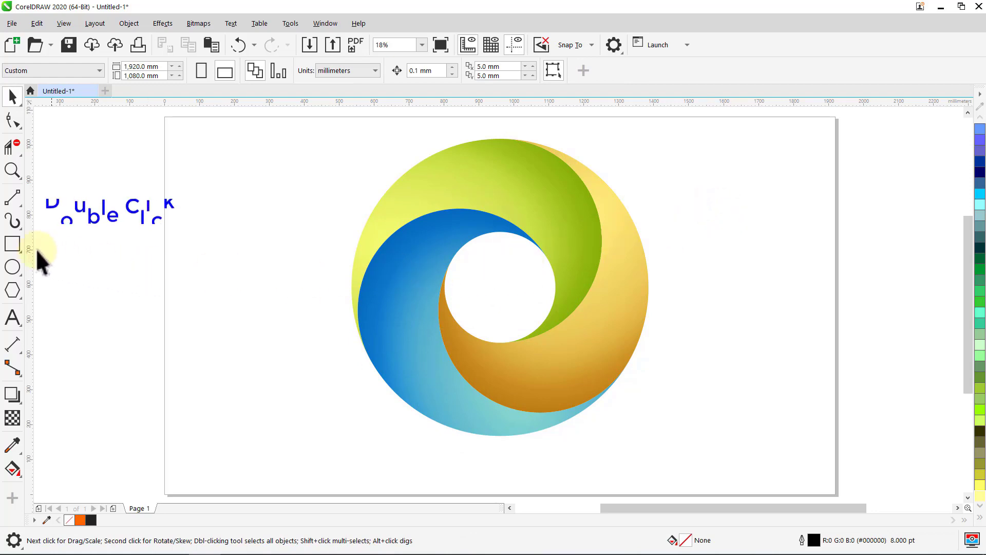
# - Create a page-sized rectangle behind the ring and remove its outline
pyautogui.doubleClick(14, 244)
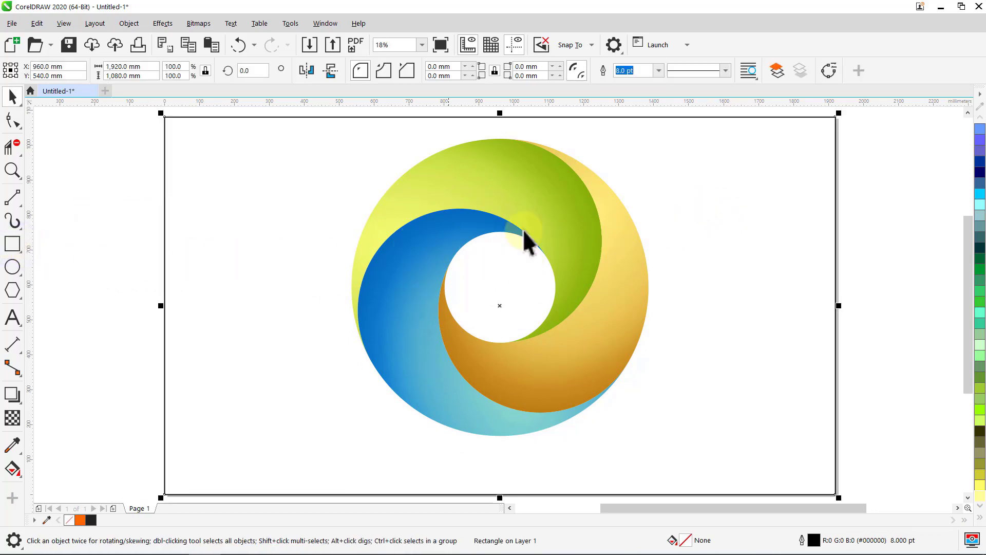
pyautogui.click(660, 72)
pyautogui.click(646, 83)
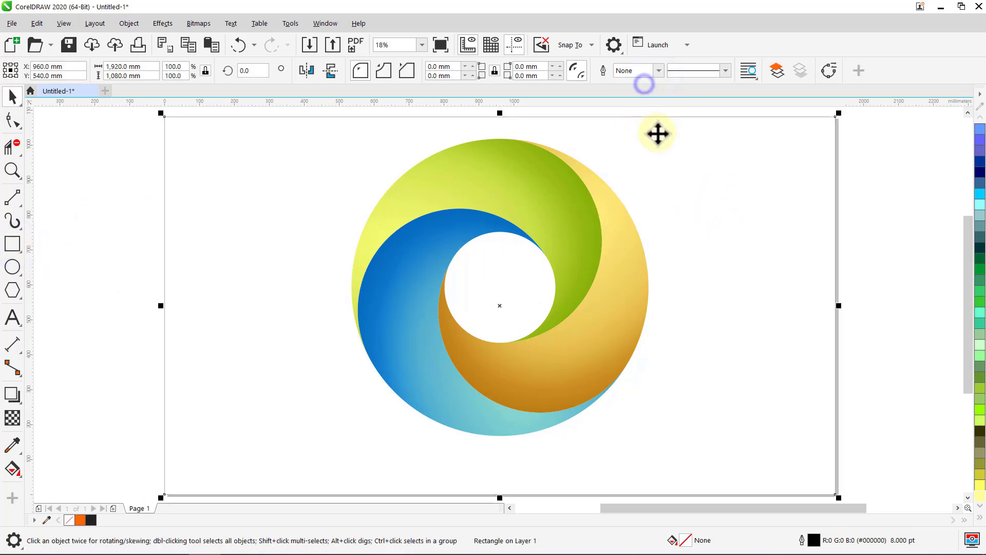
# - Apply an elliptical fountain fill to the page-sized background rectangle
pyautogui.click(12, 468)
pyautogui.click(59, 70)
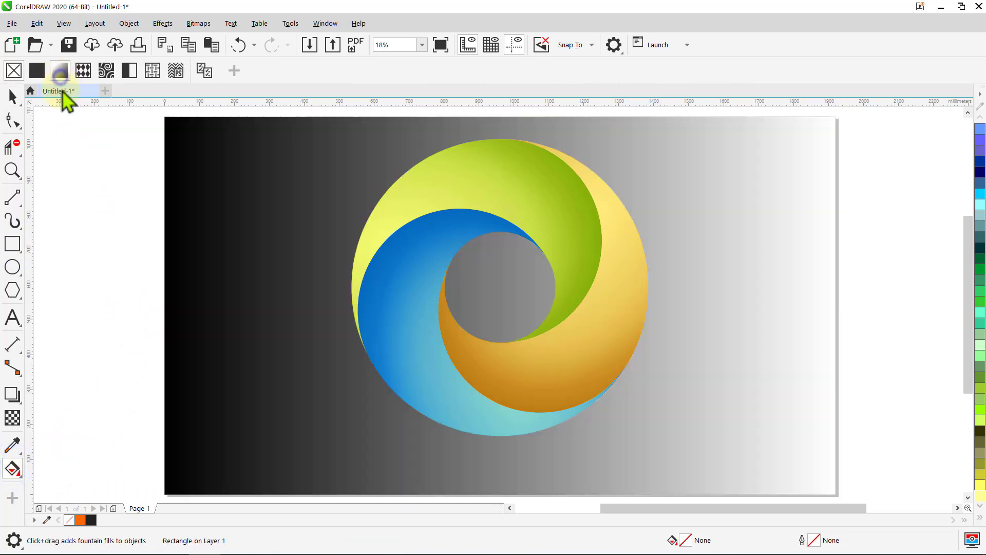
pyautogui.click(267, 70)
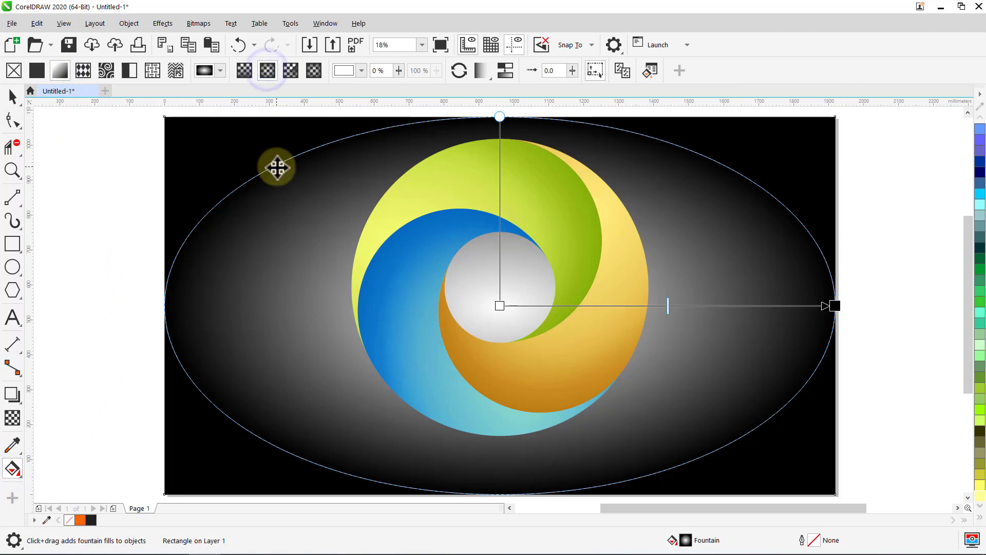
# - Centre the background's fountain fill on the ring, make its ellipse circular, and enlarge it beyond the page's side edges
pyautogui.moveTo(542, 306)
pyautogui.mouseDown()
pyautogui.moveTo(541, 286)
pyautogui.moveTo(541, 300)
pyautogui.mouseUp()
pyautogui.moveTo(835, 285); pyautogui.dragTo(648, 285)
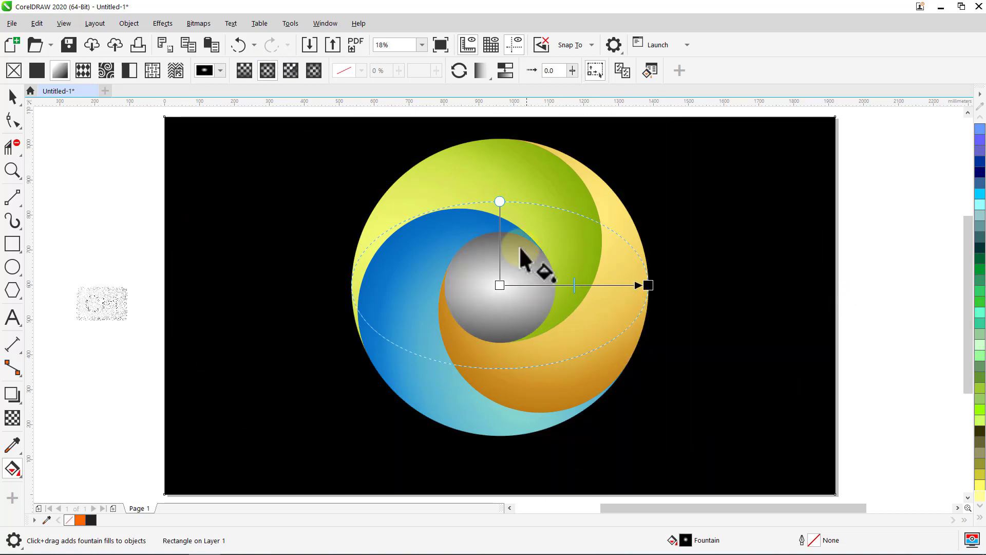
pyautogui.moveTo(500, 201); pyautogui.dragTo(500, 139)
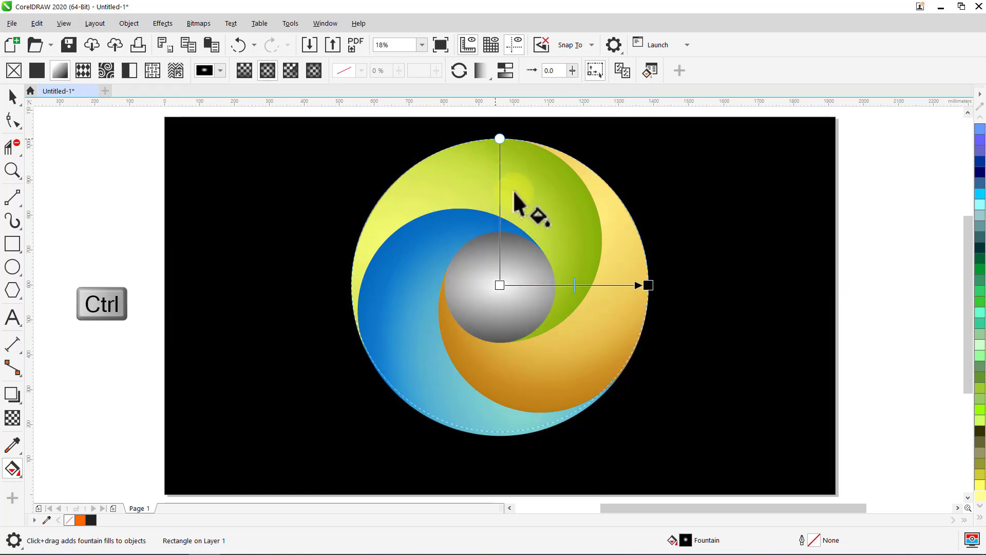
pyautogui.moveTo(649, 286); pyautogui.dragTo(898, 301)
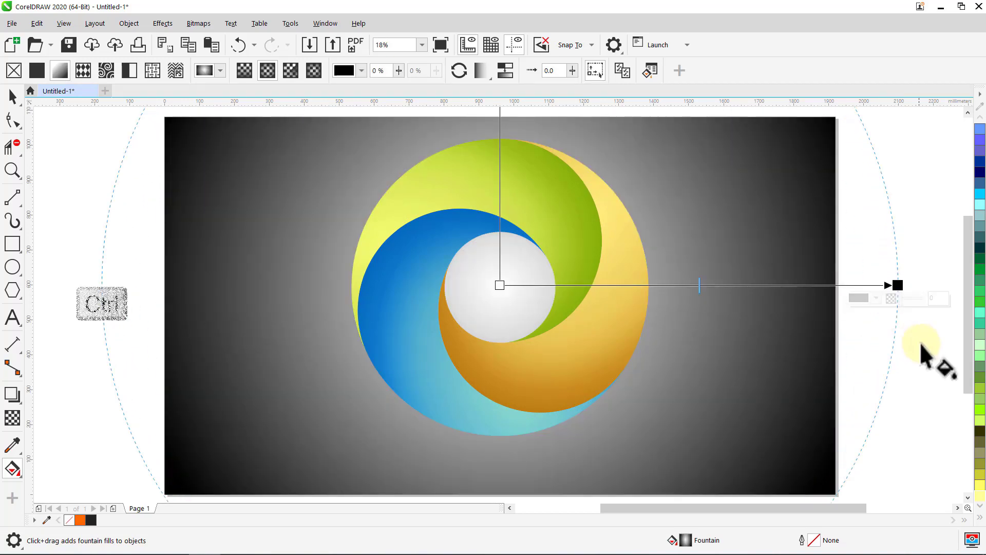
# - Set the background fill's centre node to white, add a white node halfway, colour the end node light grey, and deselect
pyautogui.click(980, 515)
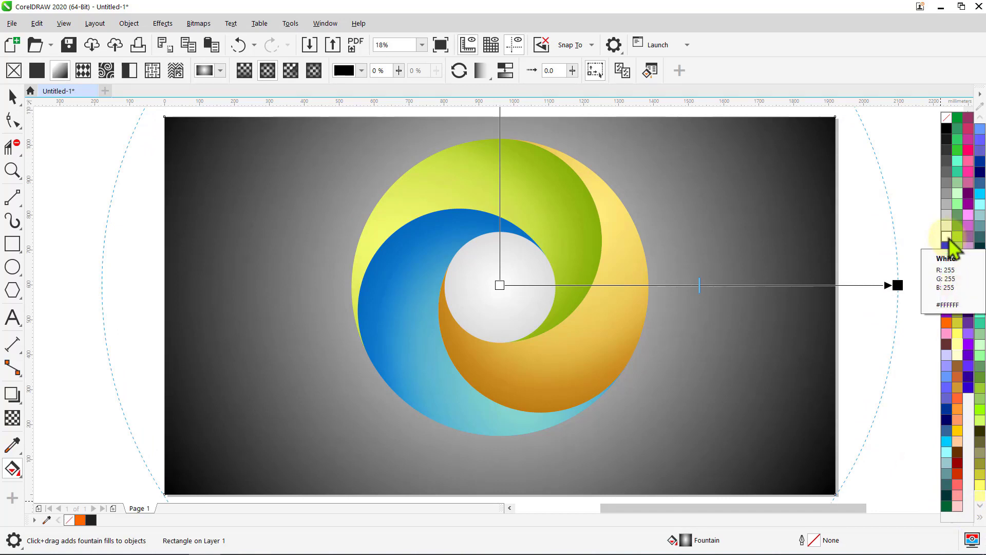
pyautogui.moveTo(949, 240); pyautogui.dragTo(501, 288)
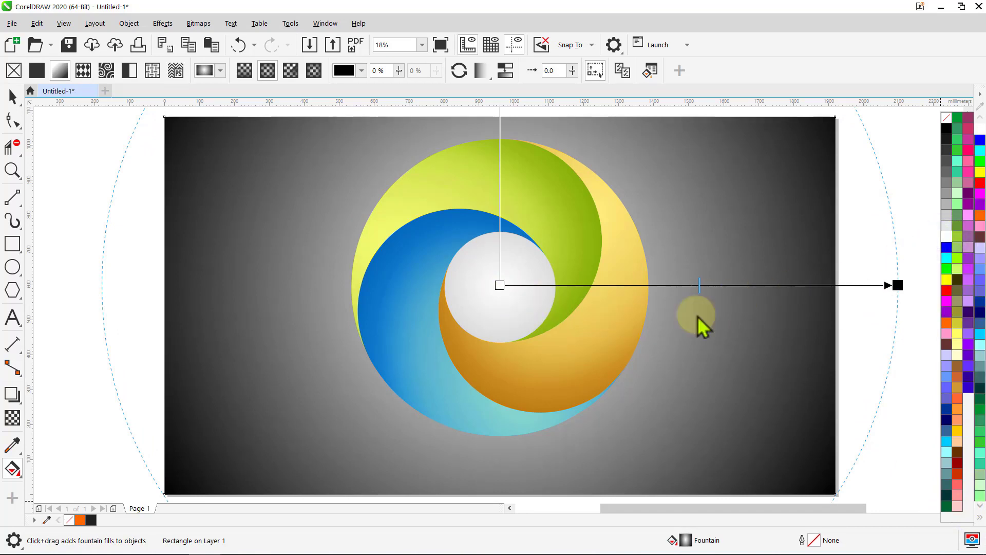
pyautogui.moveTo(950, 238); pyautogui.dragTo(702, 286)
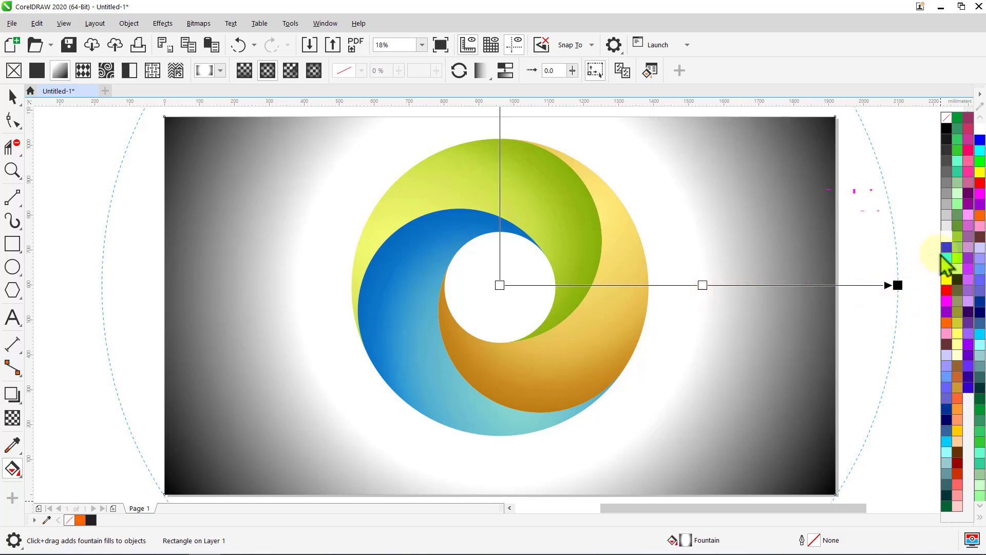
pyautogui.moveTo(948, 239); pyautogui.dragTo(898, 287)
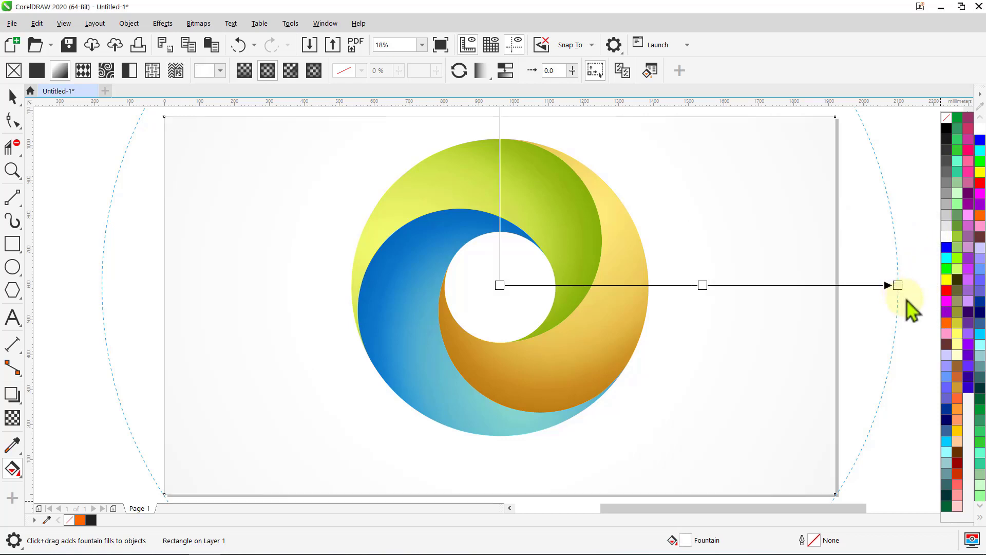
pyautogui.press('space')
pyautogui.click(907, 300)
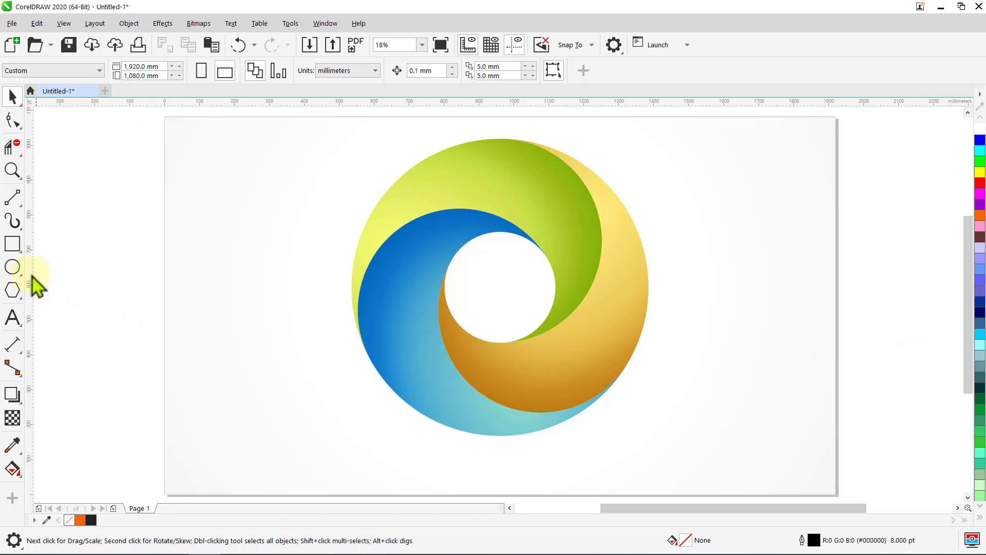
# - Draw a flat ellipse about 689 mm wide and 136 mm high across the middle of the ring
pyautogui.click(13, 267)
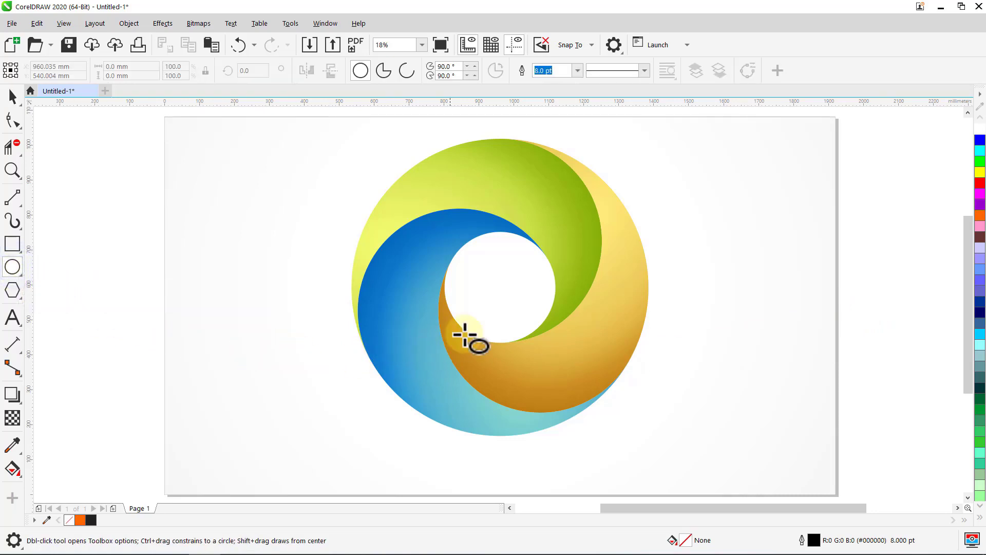
pyautogui.moveTo(493, 322); pyautogui.dragTo(615, 346)
pyautogui.press('space')
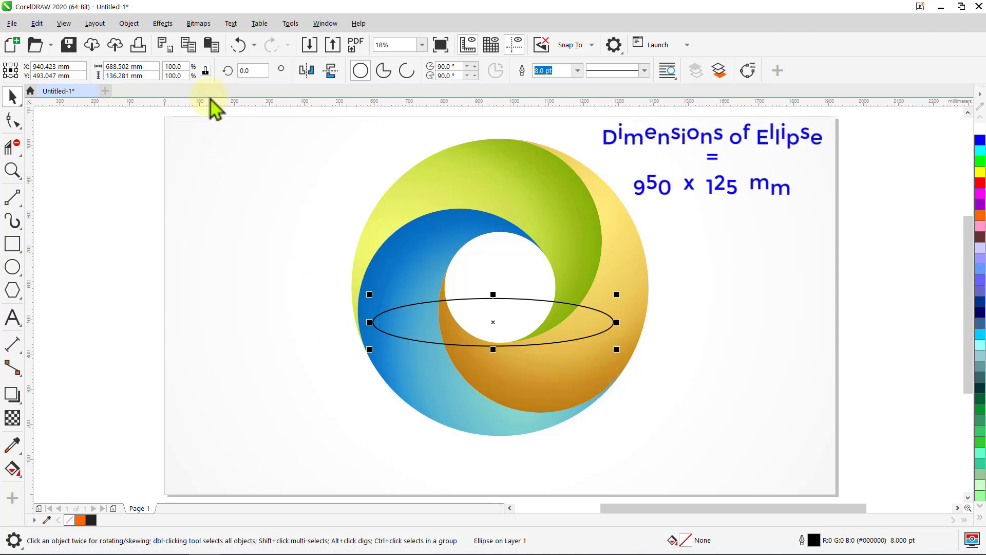
# - Unlock the ellipse's proportions and set its size to 950 mm wide by 125 mm high
pyautogui.click(205, 71)
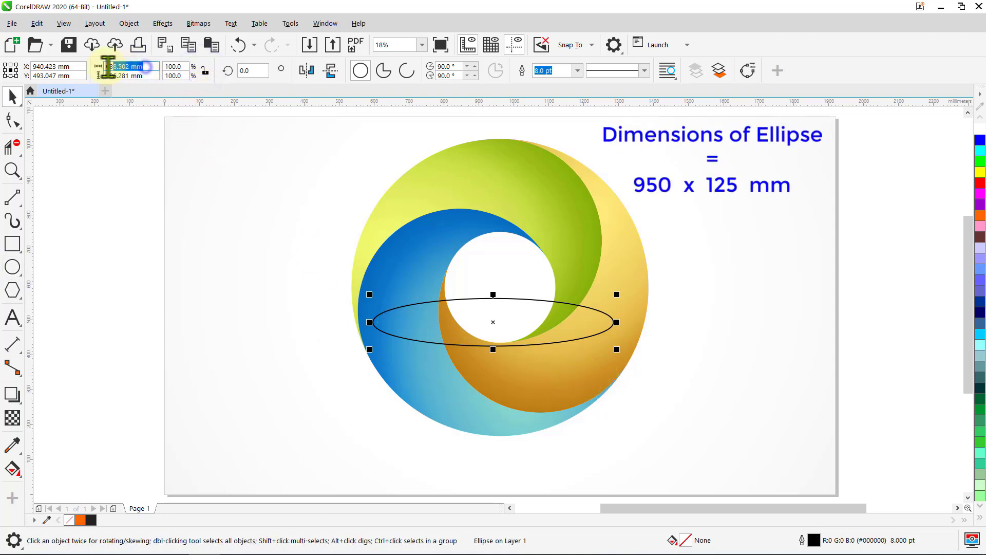
pyautogui.write('950')
pyautogui.press('Return')
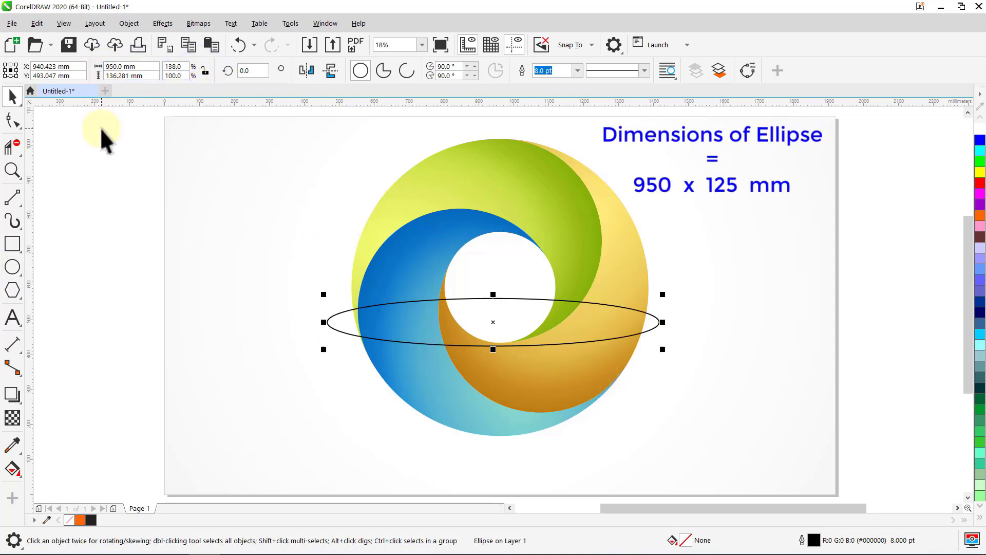
pyautogui.moveTo(148, 75); pyautogui.dragTo(113, 76)
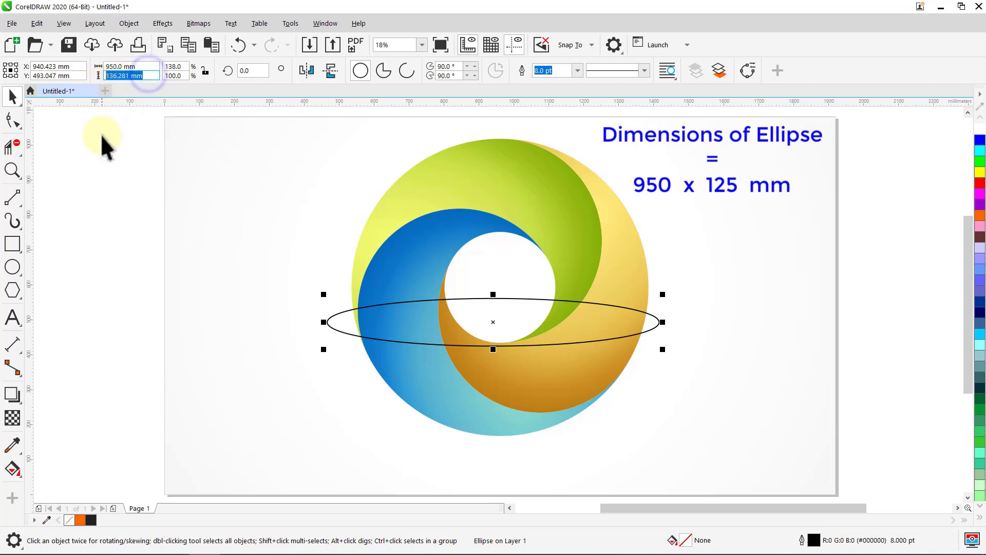
pyautogui.write('125')
pyautogui.press('Return')
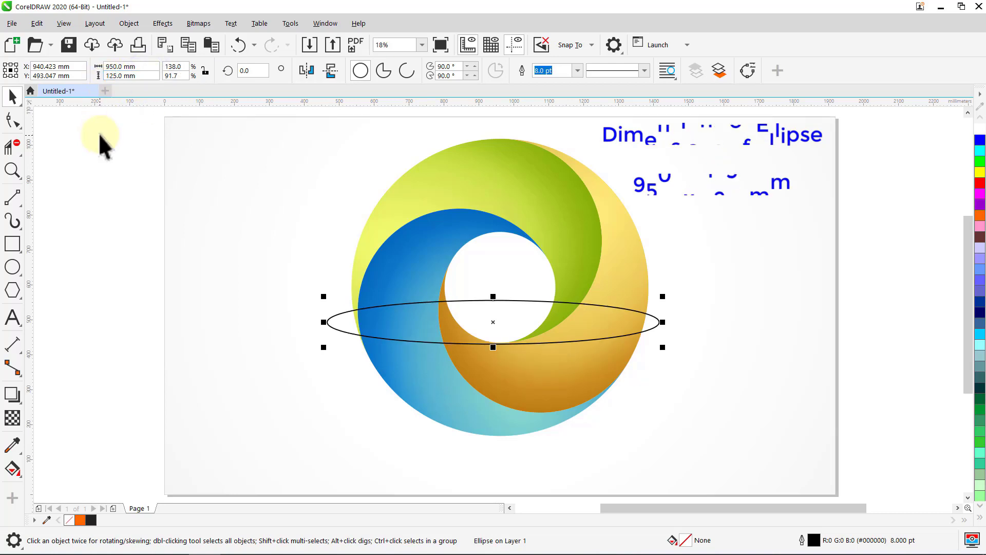
# - Move the ellipse down by about 407 mm to just beneath the ring and set its outline to None
pyautogui.moveTo(565, 341); pyautogui.dragTo(572, 485)
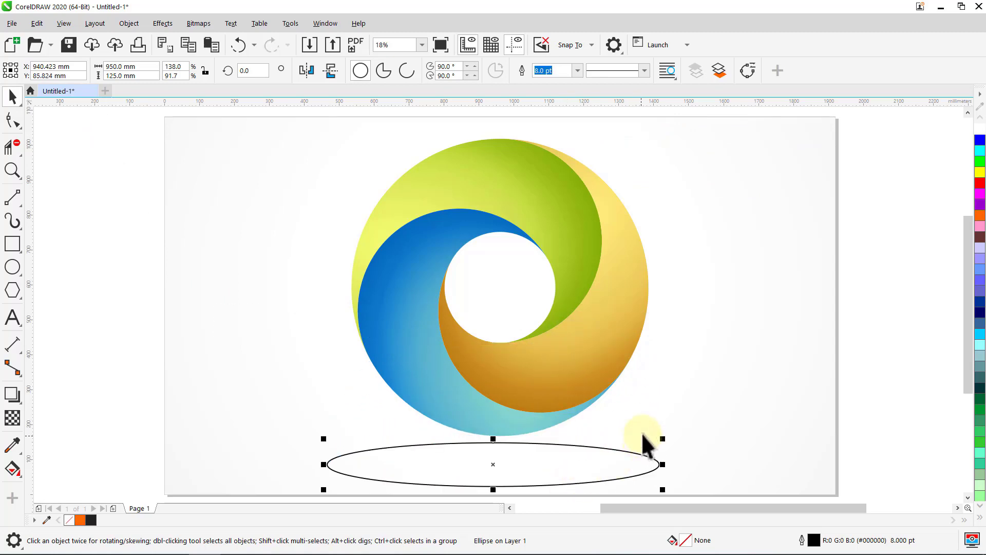
pyautogui.click(578, 70)
pyautogui.click(568, 81)
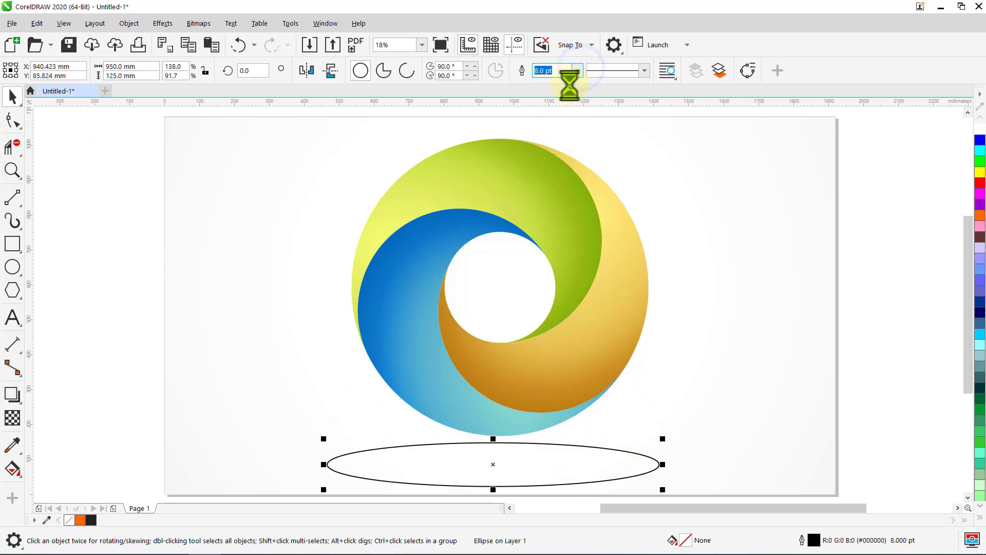
# - Give the flat ellipse an elliptical fountain fill and set its centre node to black
pyautogui.click(13, 472)
pyautogui.click(60, 72)
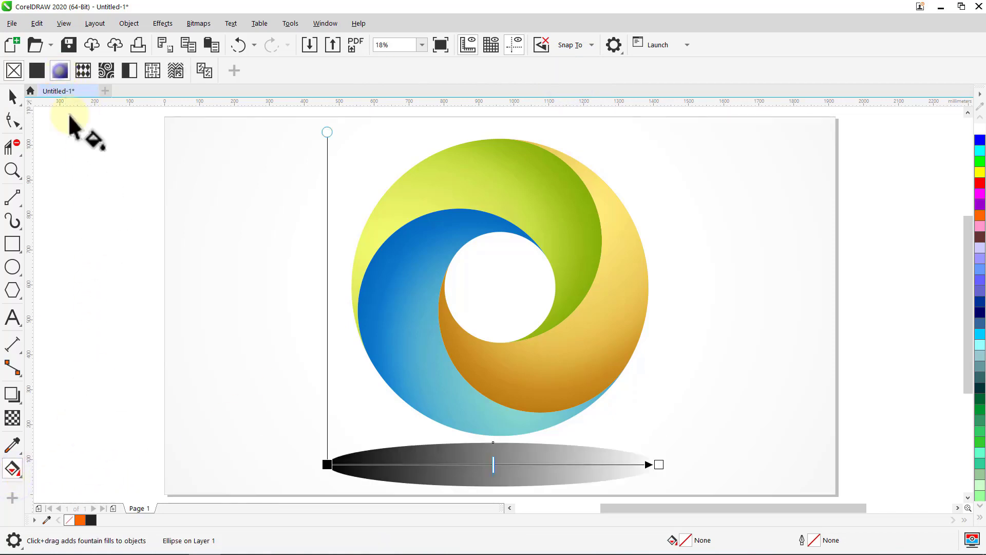
pyautogui.click(268, 71)
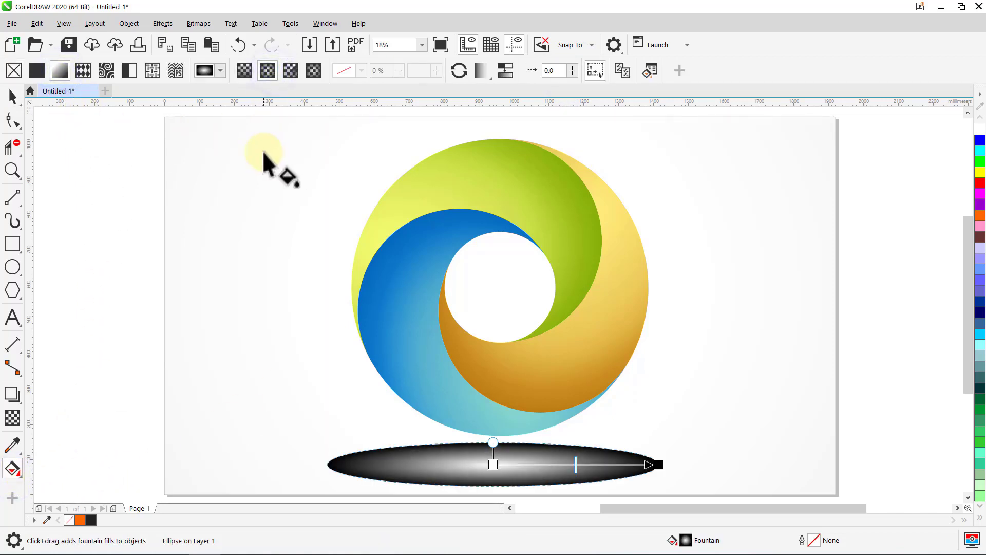
pyautogui.click(979, 519)
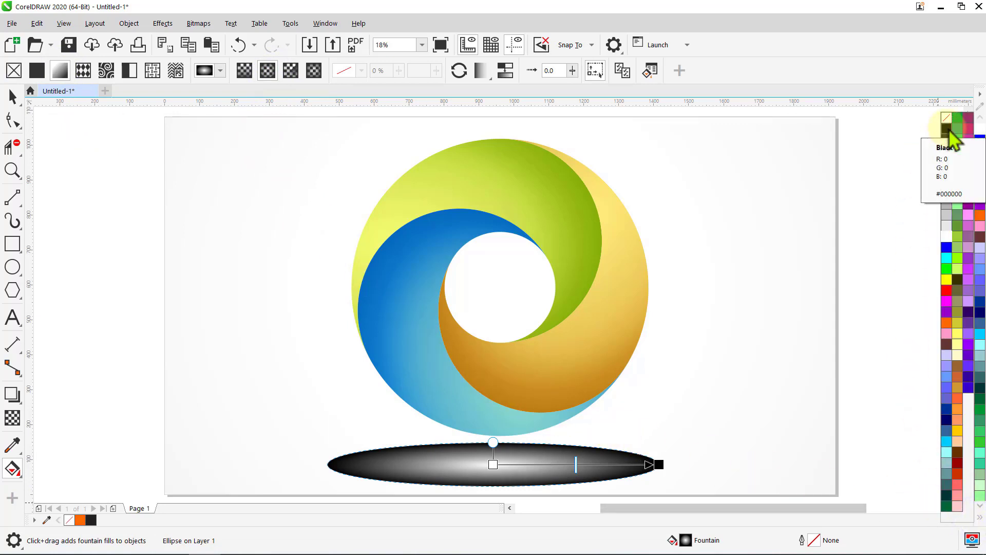
pyautogui.moveTo(949, 131); pyautogui.dragTo(495, 468)
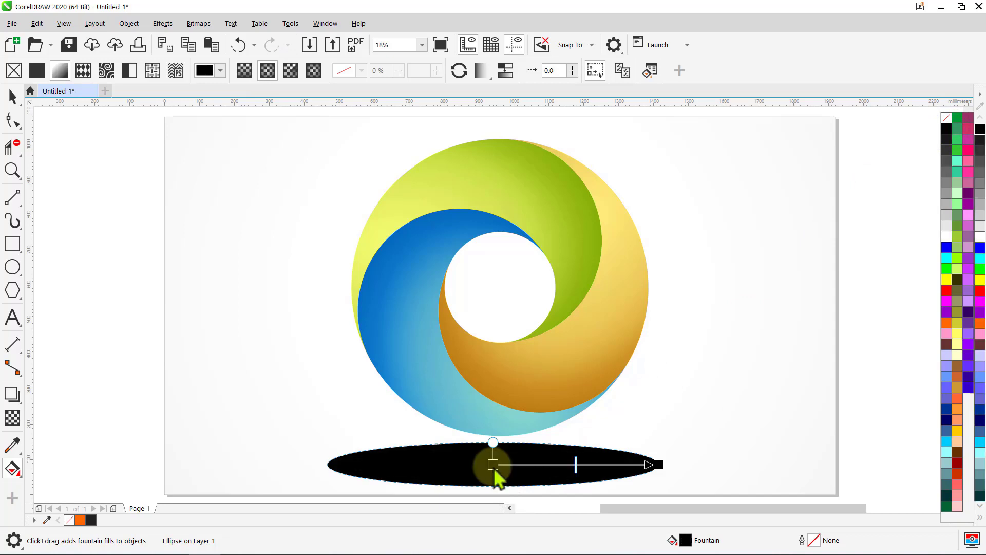
# - Set the ellipse fill's end node to the background colour sampled just beneath the ellipse
pyautogui.click(659, 464)
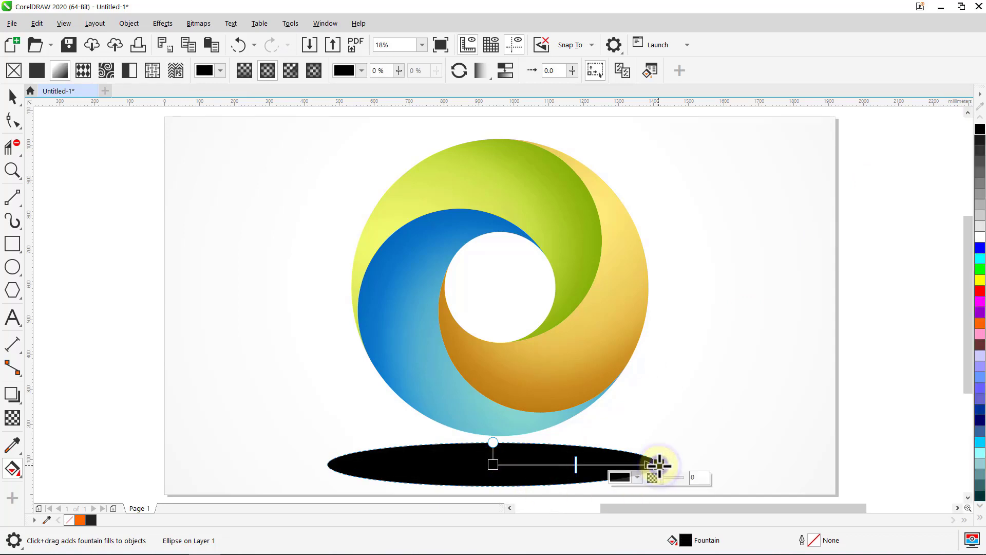
pyautogui.click(637, 478)
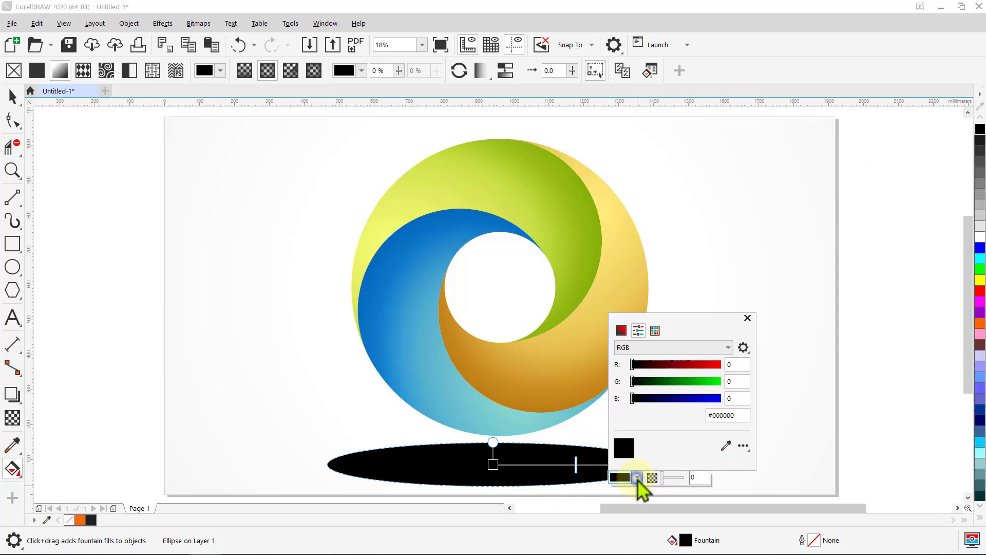
pyautogui.click(726, 446)
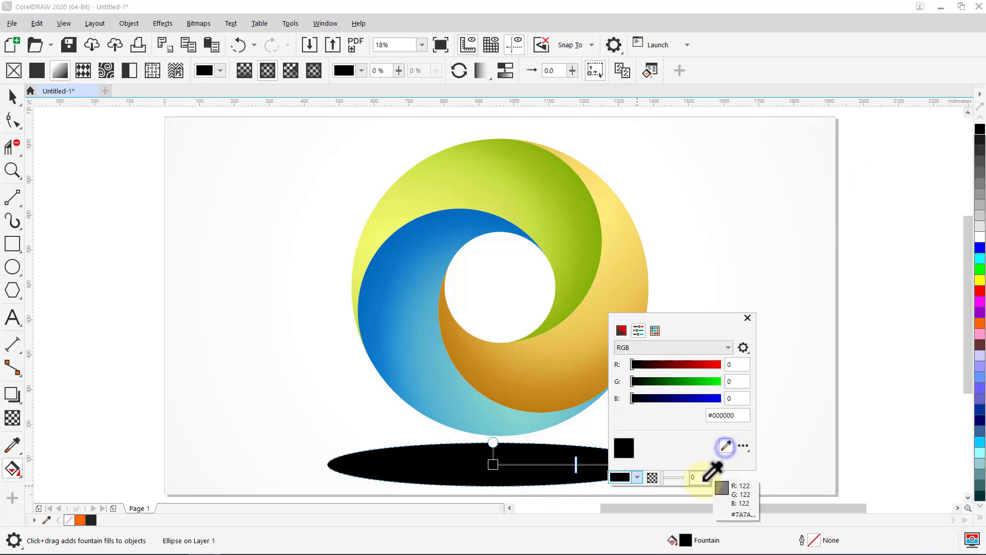
pyautogui.click(669, 491)
pyautogui.click(747, 318)
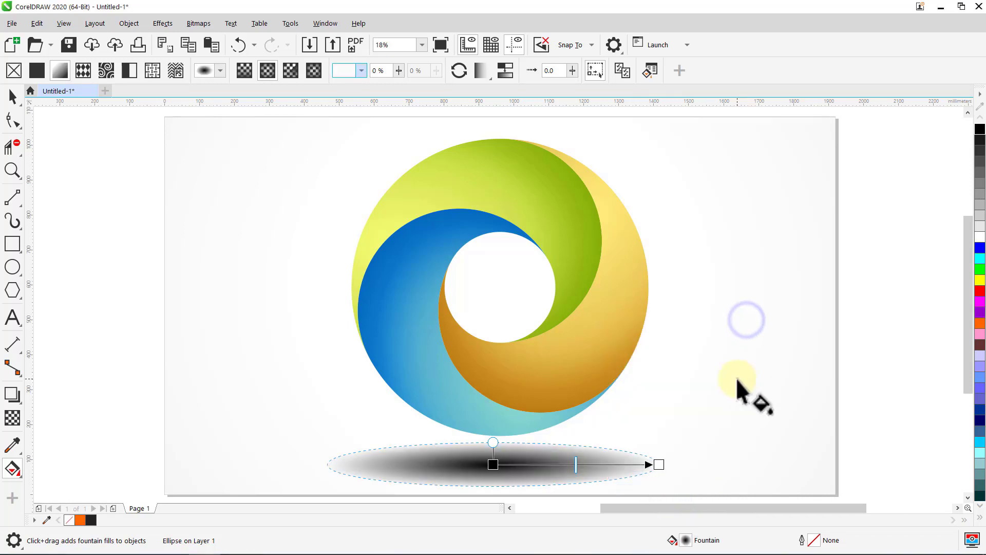
# - Set the ellipse fill's node transparency to 100% at the end and 50% at the centre, and deselect the ellipse
pyautogui.click(659, 464)
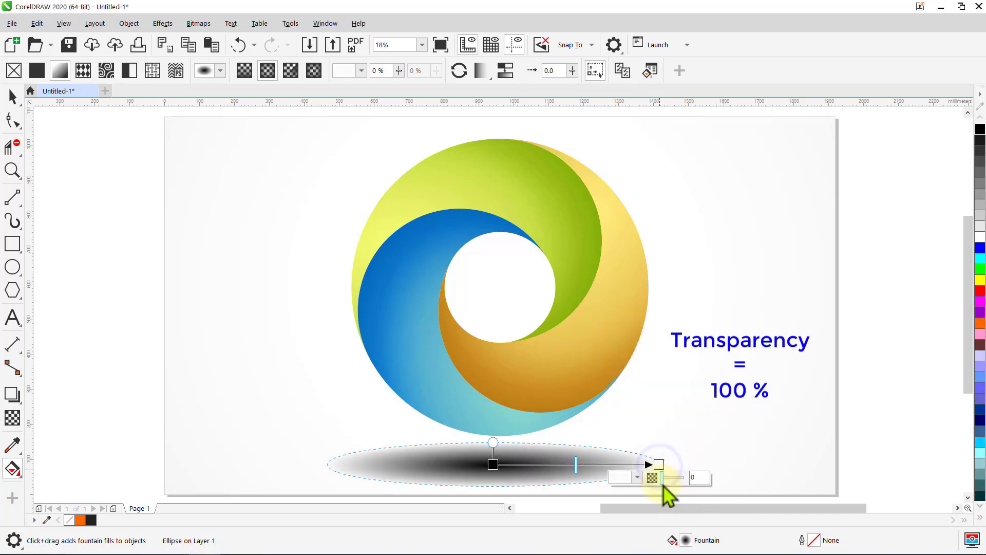
pyautogui.moveTo(664, 485); pyautogui.dragTo(716, 500)
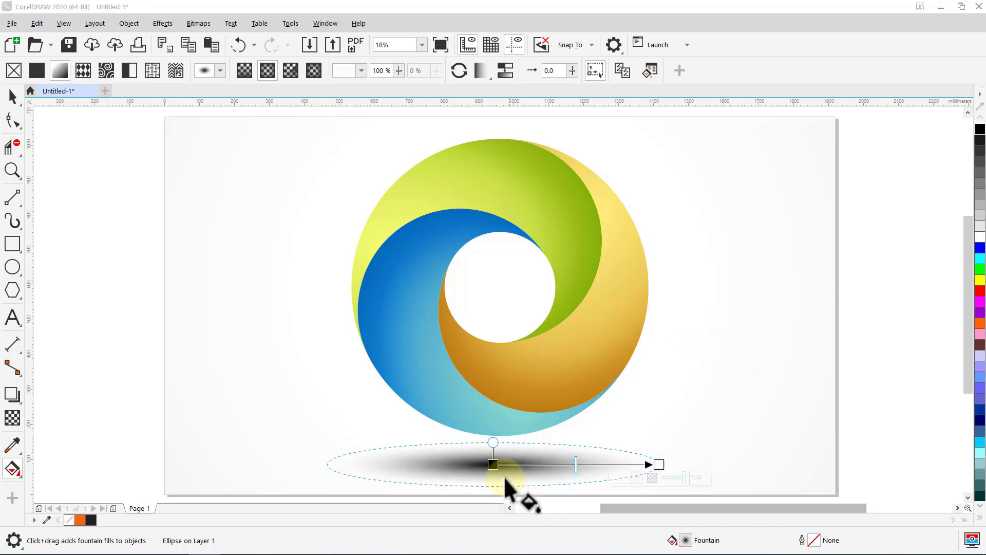
pyautogui.click(494, 464)
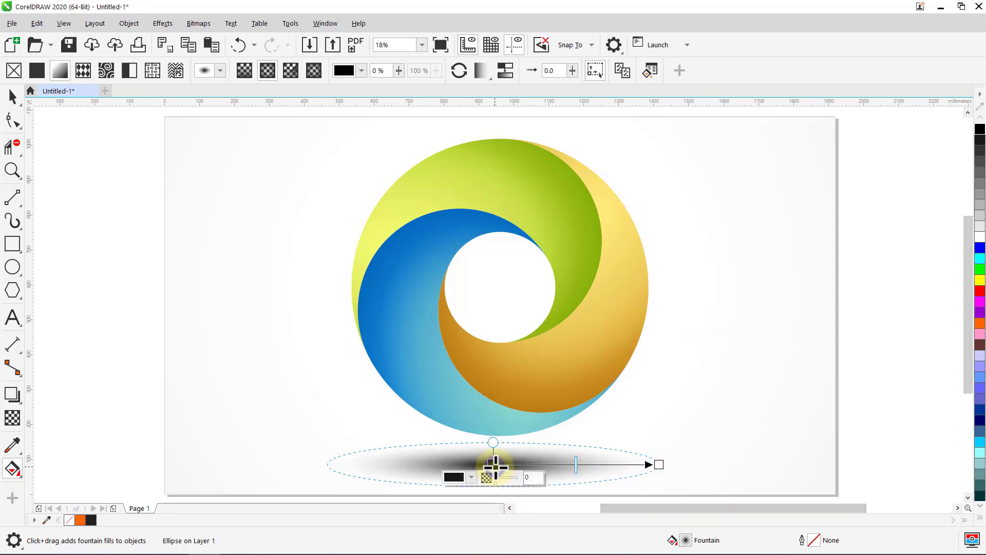
pyautogui.click(531, 477)
pyautogui.write('50')
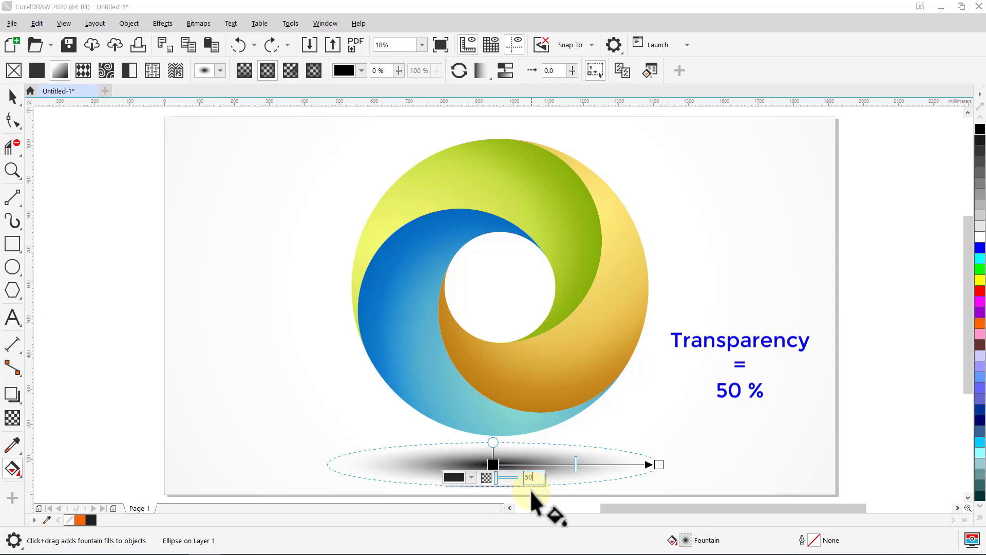
pyautogui.press('Return')
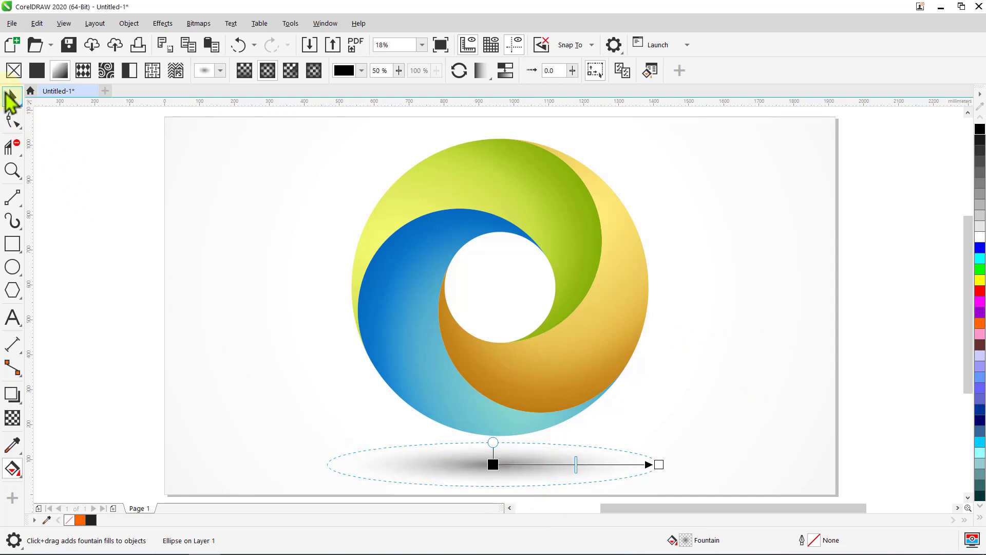
pyautogui.click(11, 96)
pyautogui.click(76, 125)
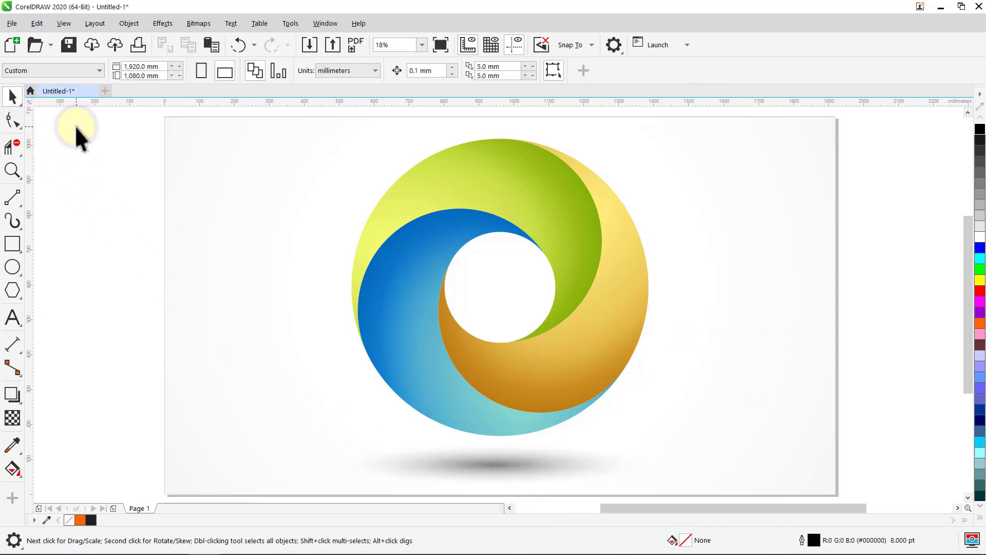
# - Group all objects on the page, deselect the group, and show the finished design in full-screen preview
pyautogui.hotkey('ctrl', 'a')
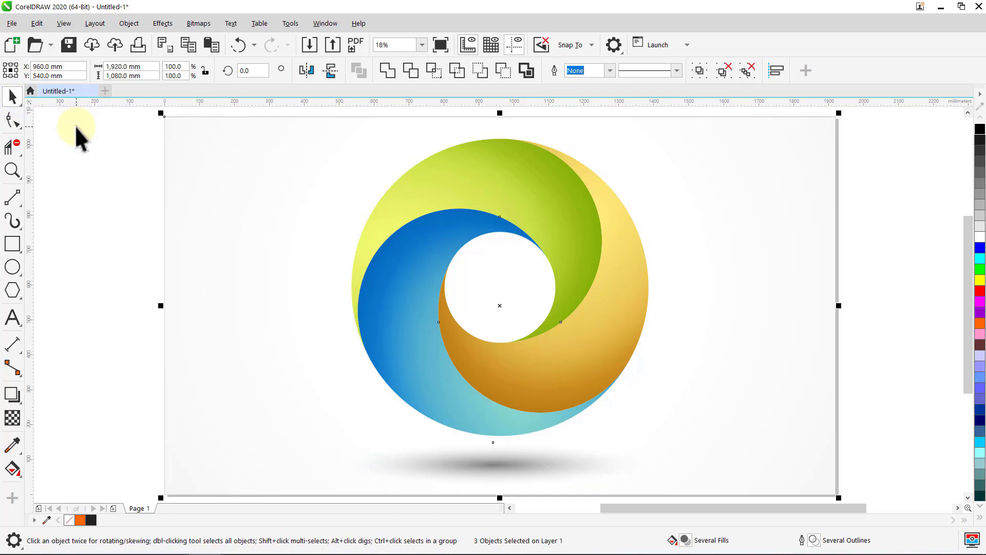
pyautogui.hotkey('ctrl', 'g')
pyautogui.click(75, 125)
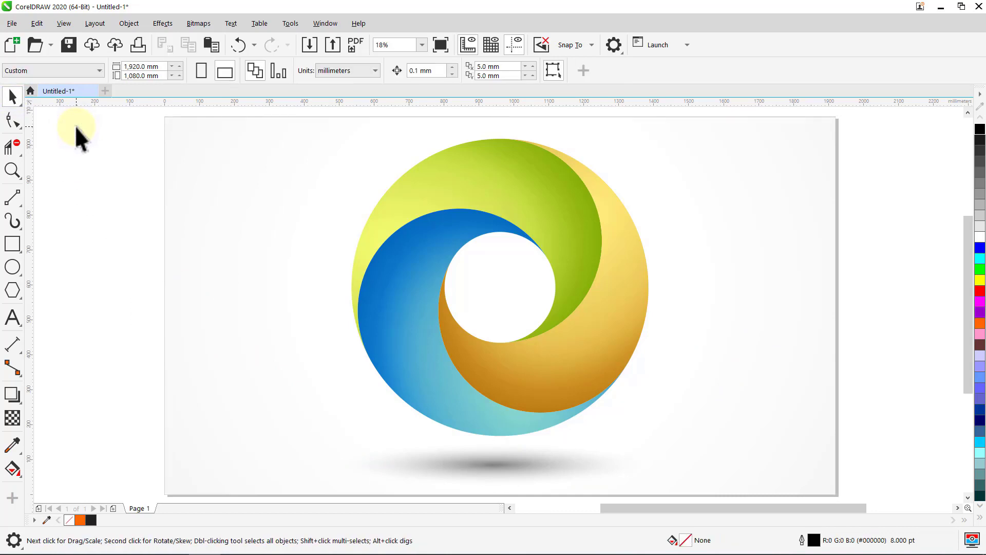
pyautogui.click(437, 44)
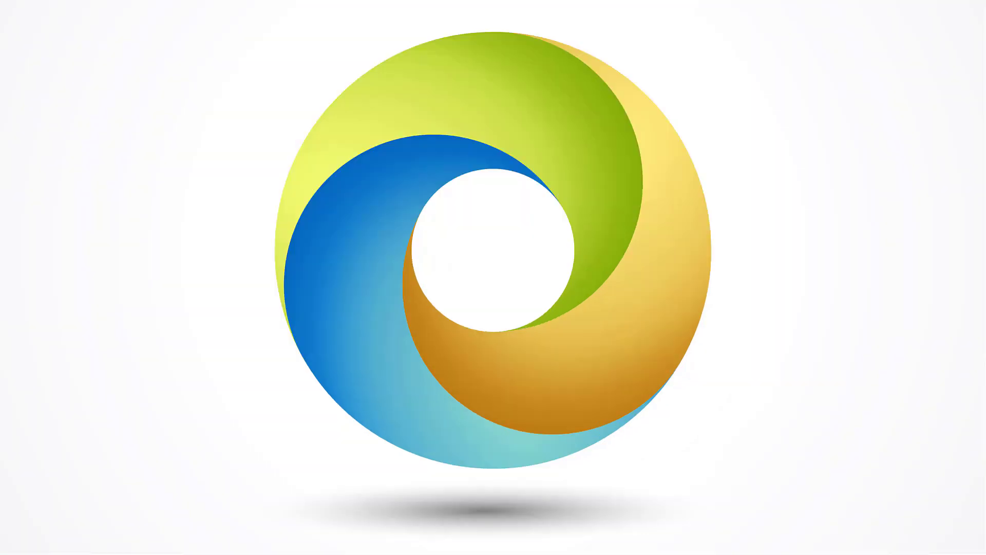